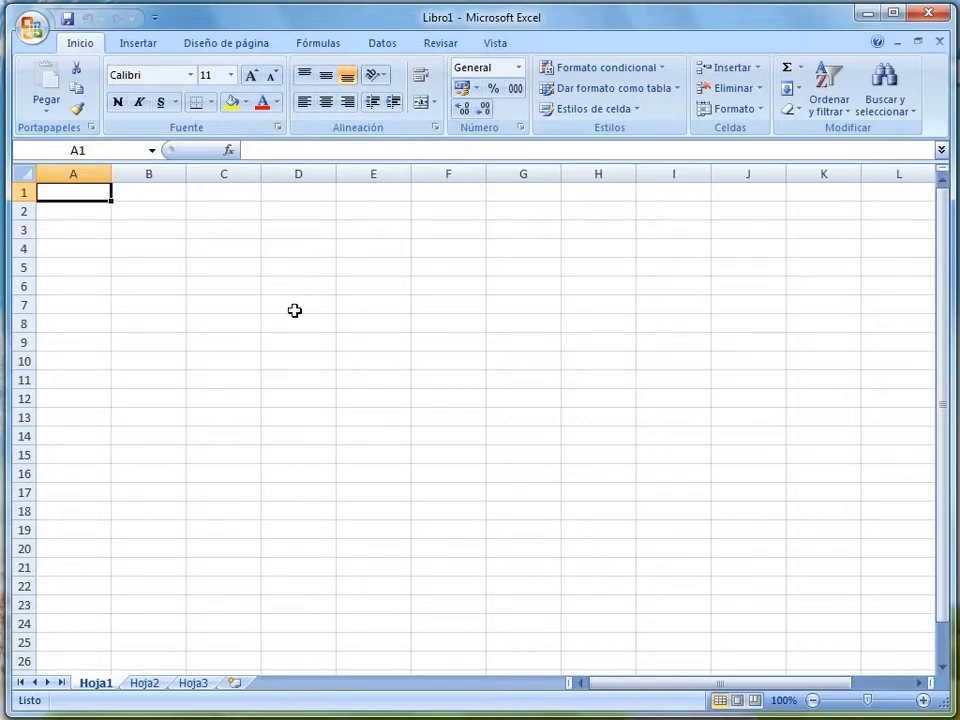
- Examine the font, protection and number settings in the Format Cells dialog and the list of available cell borders
click(279, 129)
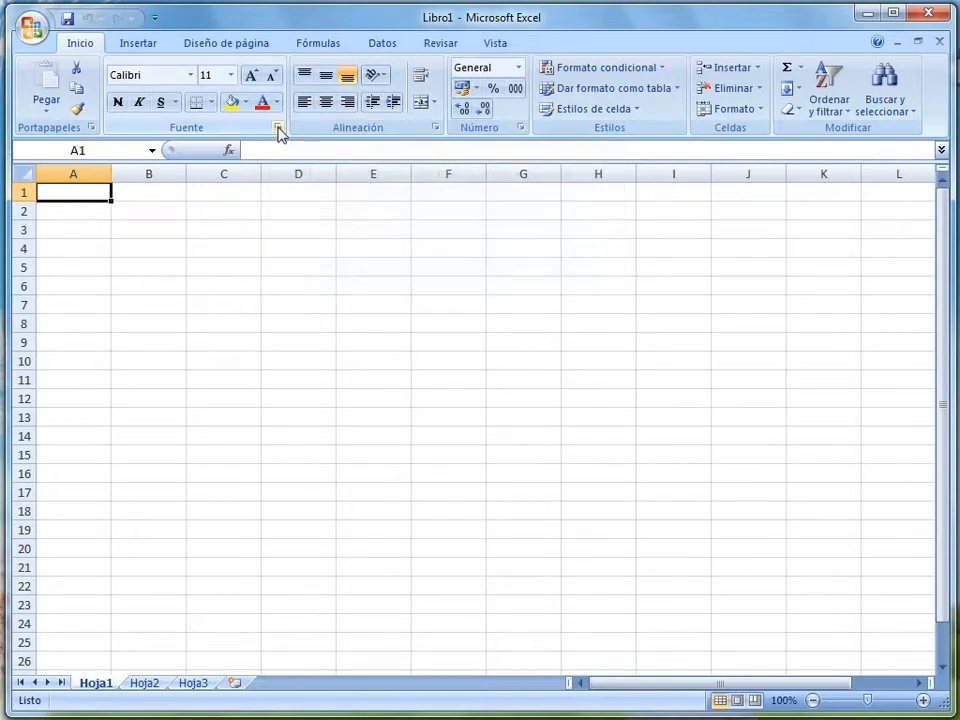
drag(529, 246, 485, 220)
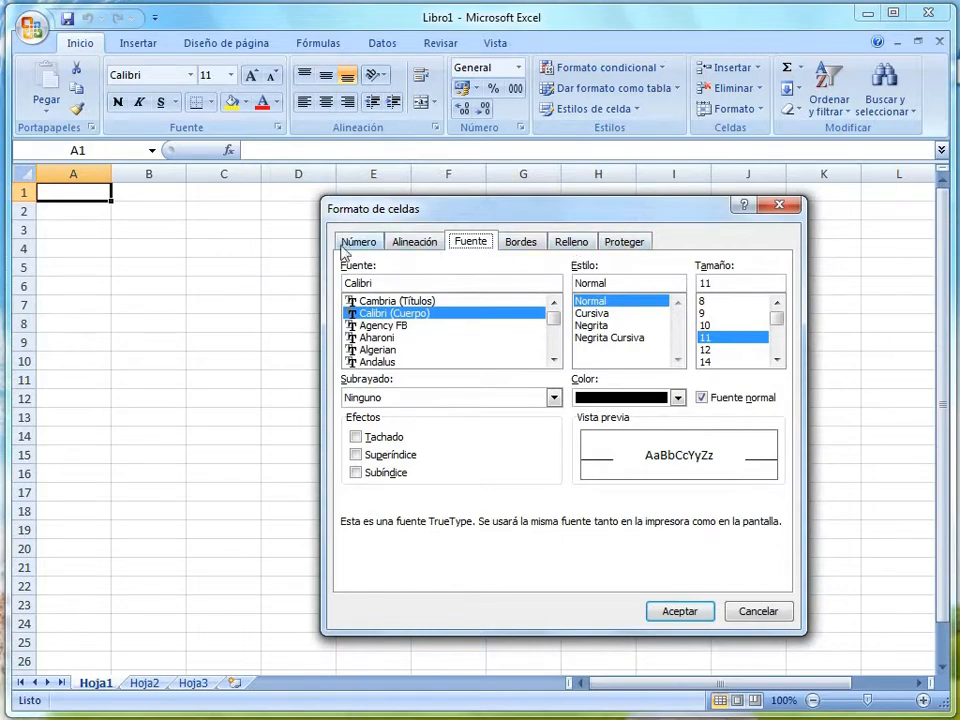
drag(547, 211, 541, 206)
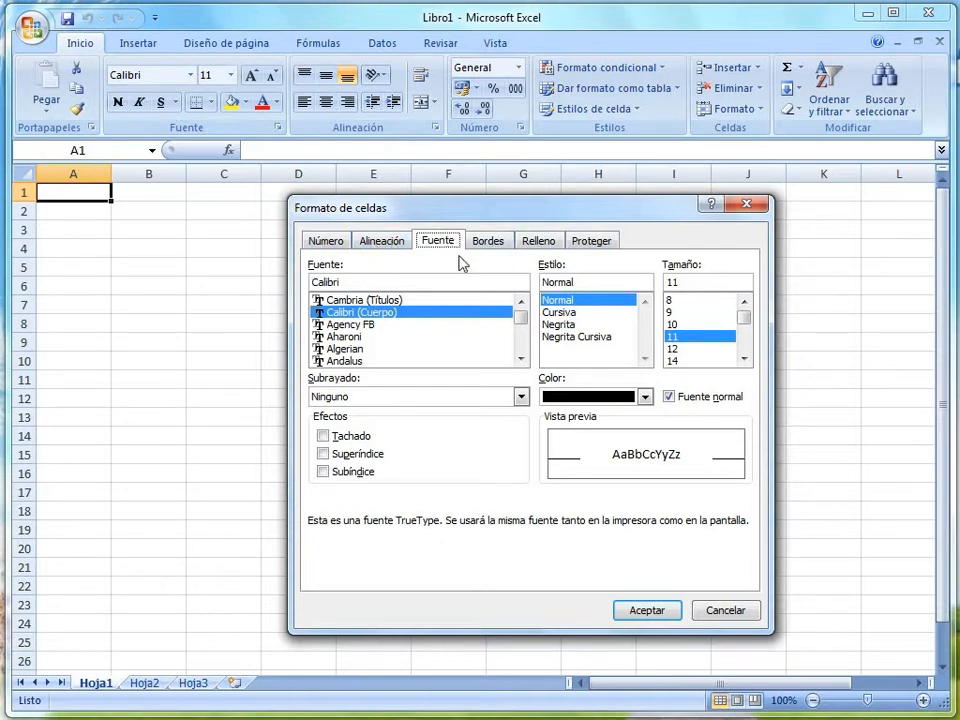
click(604, 244)
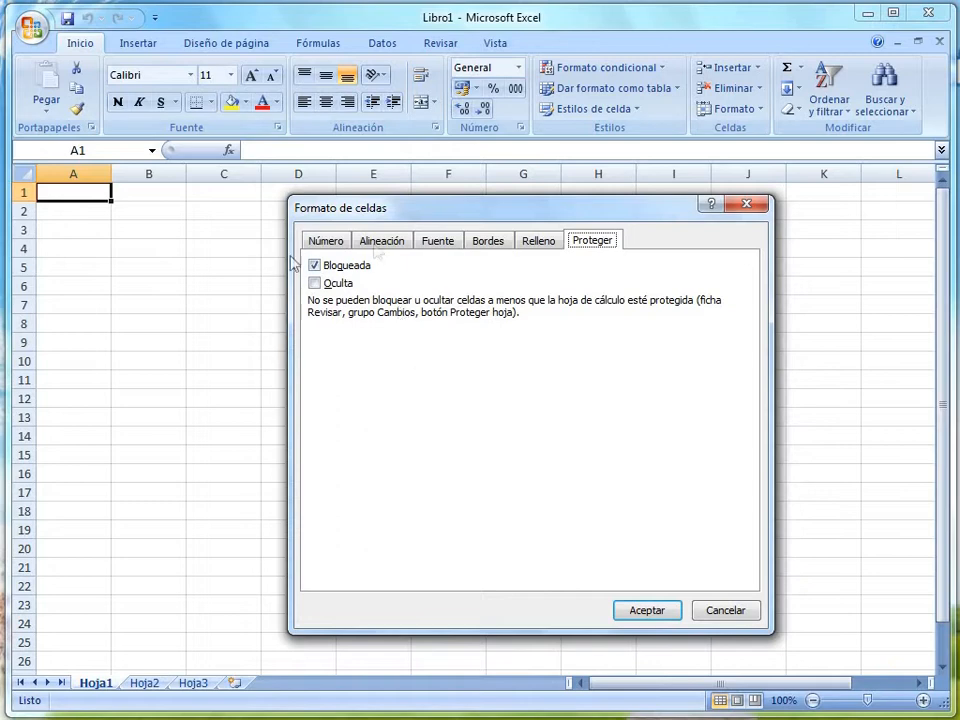
click(318, 241)
drag(423, 213, 440, 226)
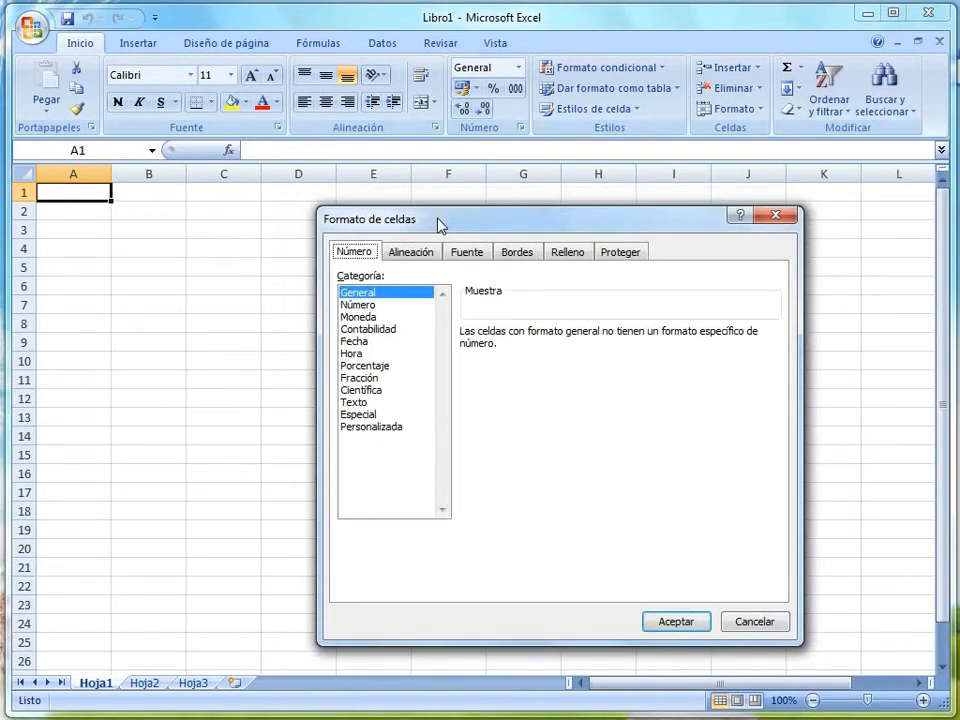
click(786, 226)
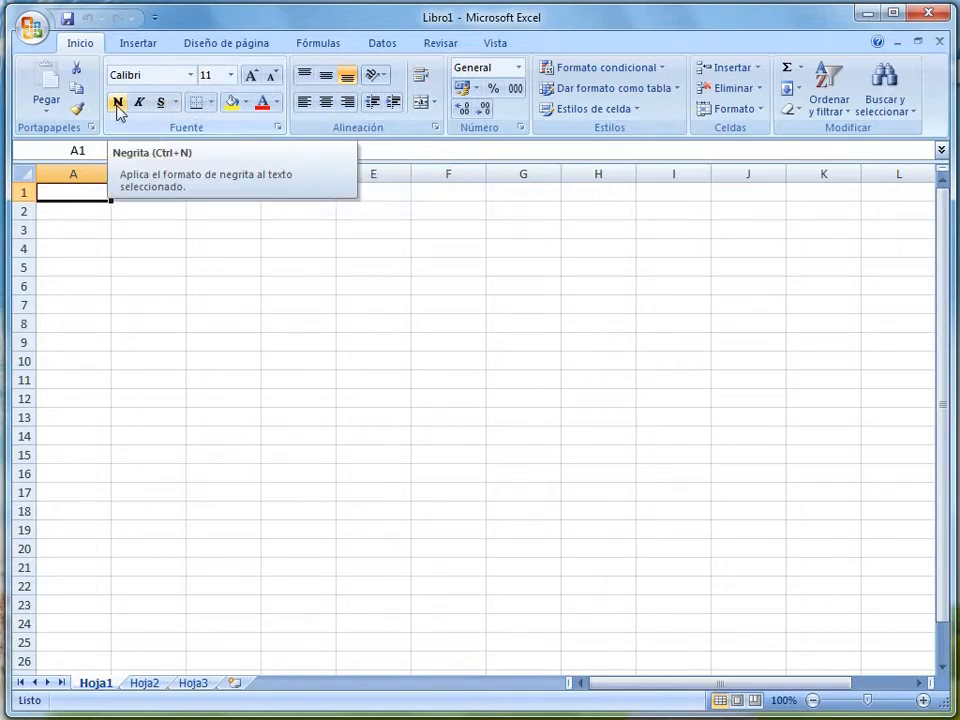
click(212, 104)
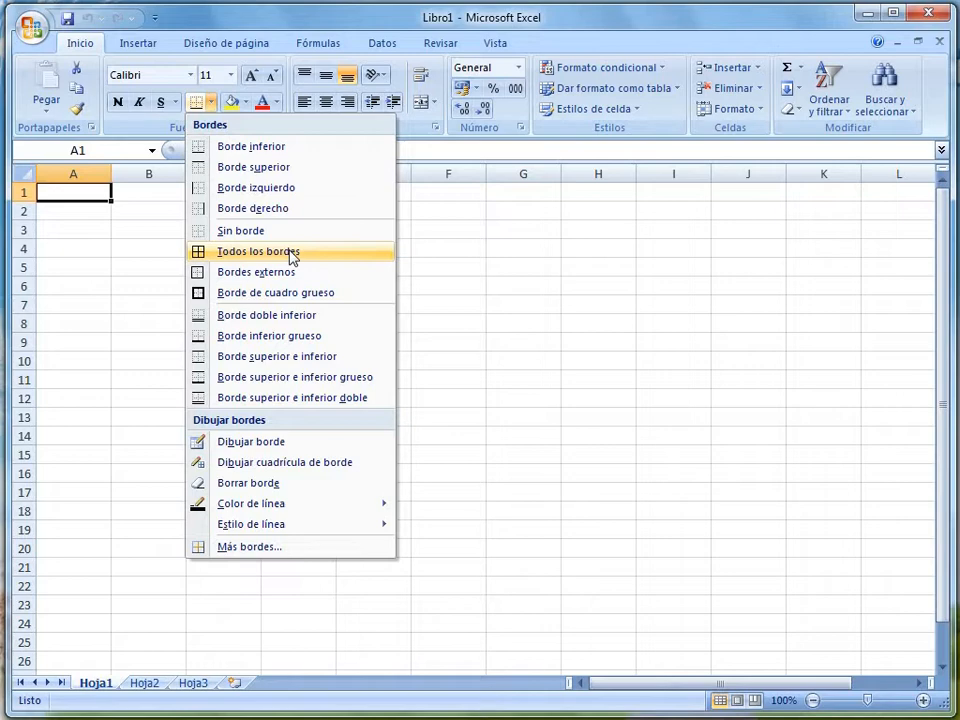
click(97, 220)
- Enter the text "Dios es muy bueno" in cell A3
click(97, 224)
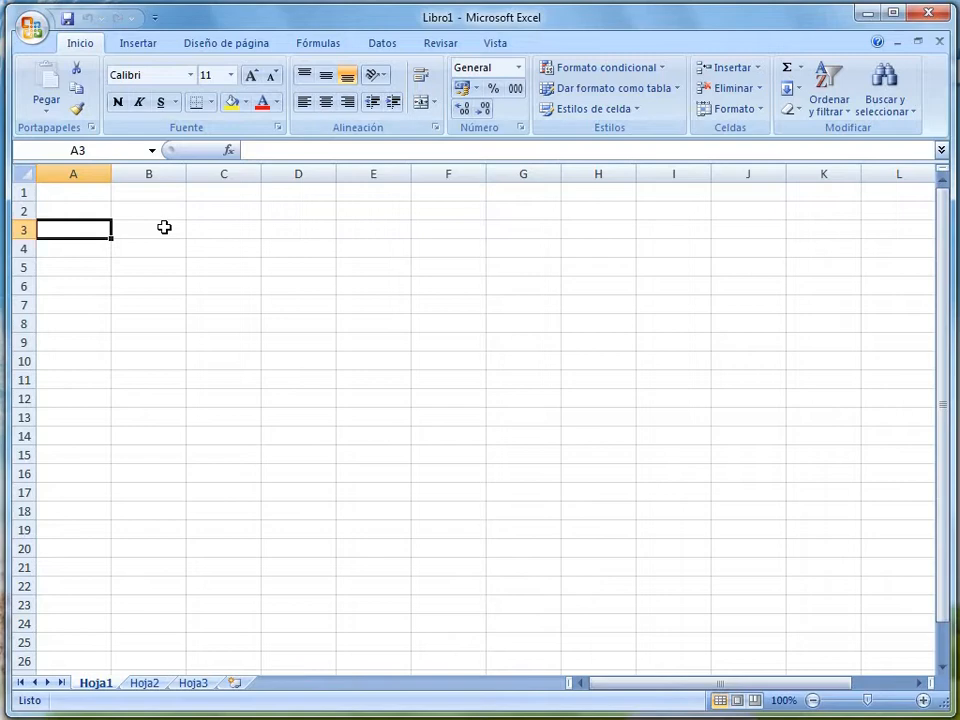
text(D)
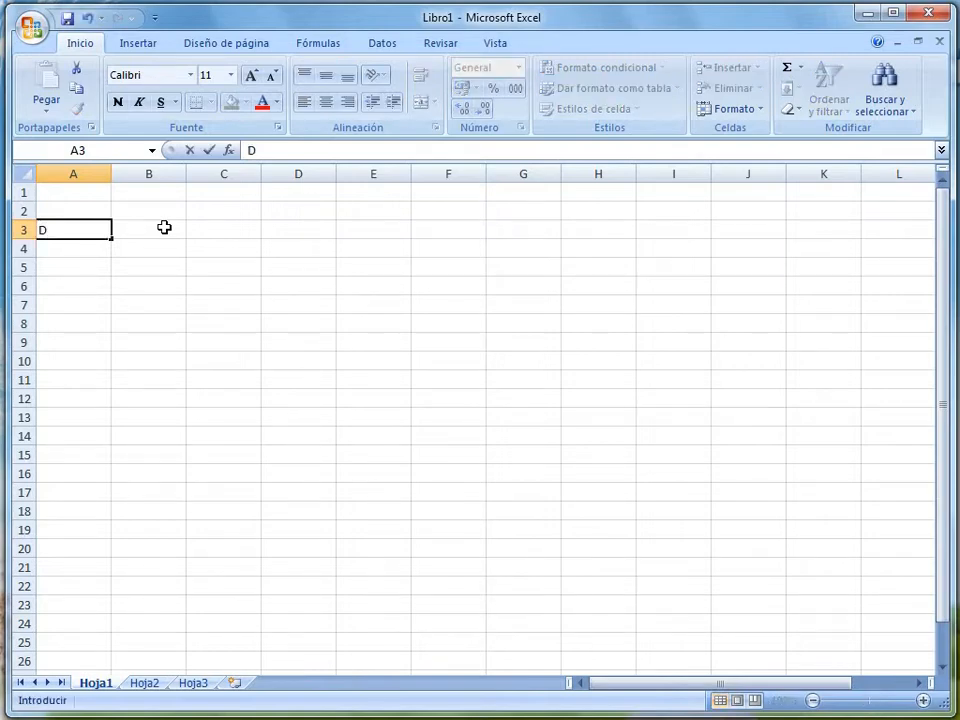
text(ios es muy)
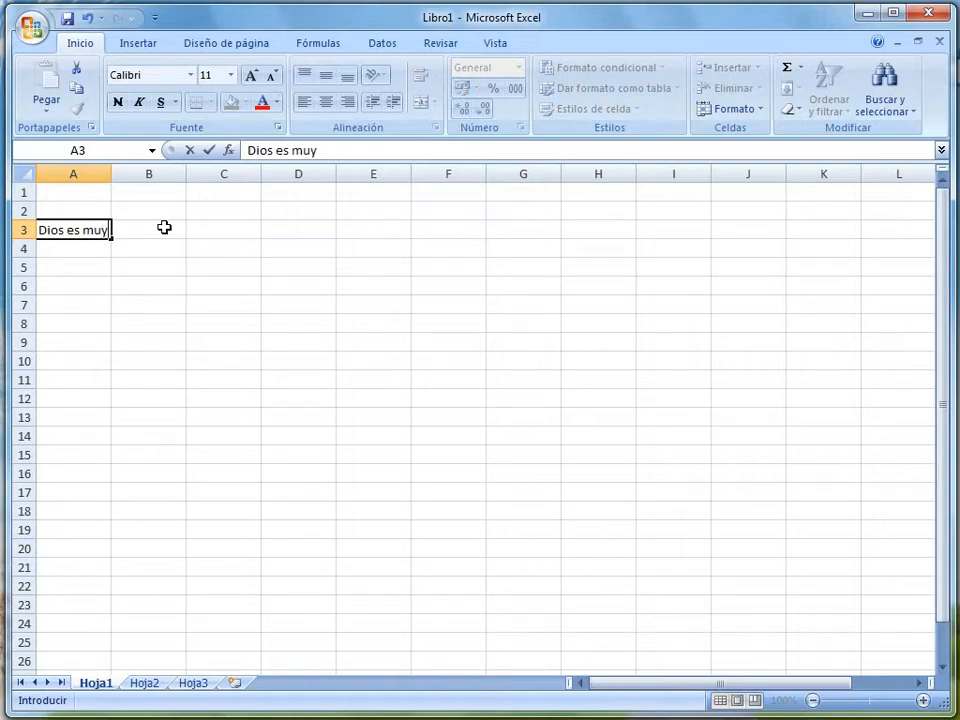
text( bueno)
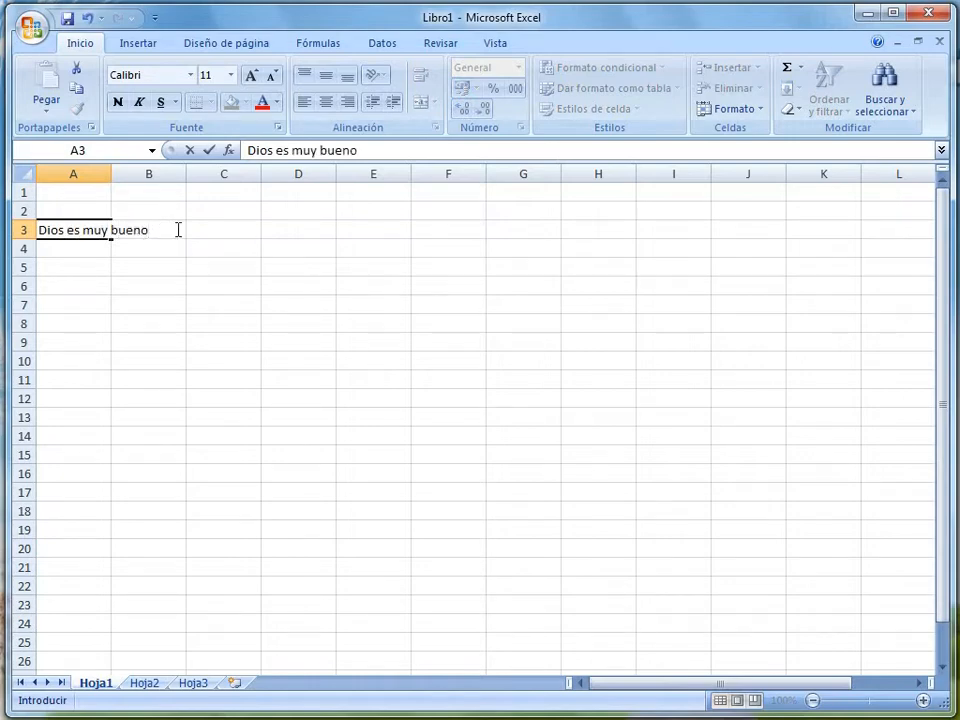
click(105, 300)
- Autofit the width of column A to the text in cell A3
click(88, 234)
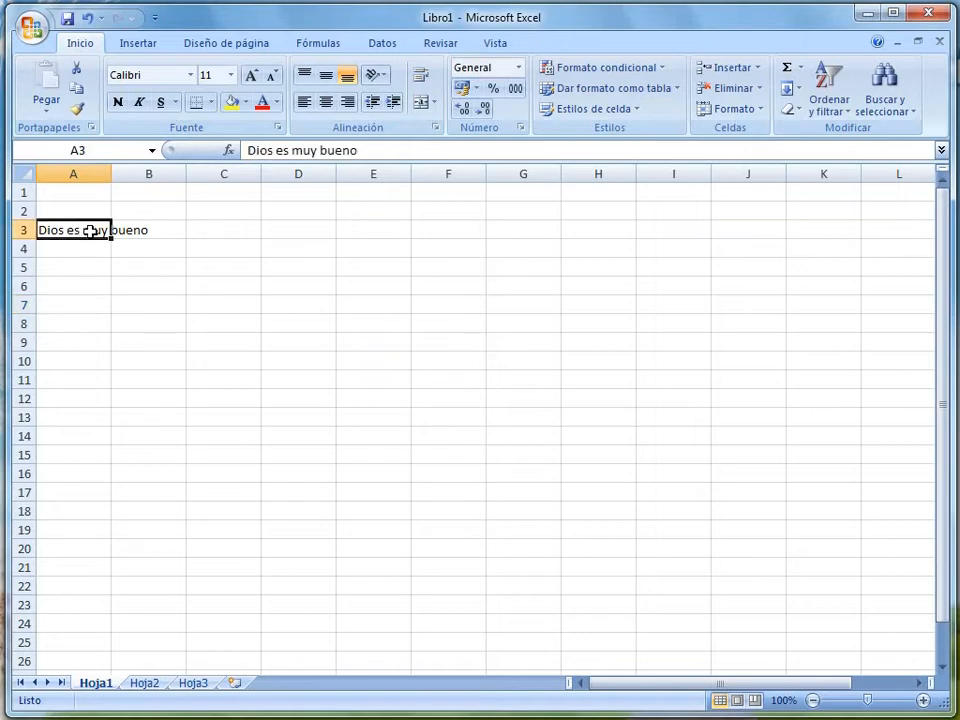
double_click(108, 173)
click(111, 284)
click(111, 231)
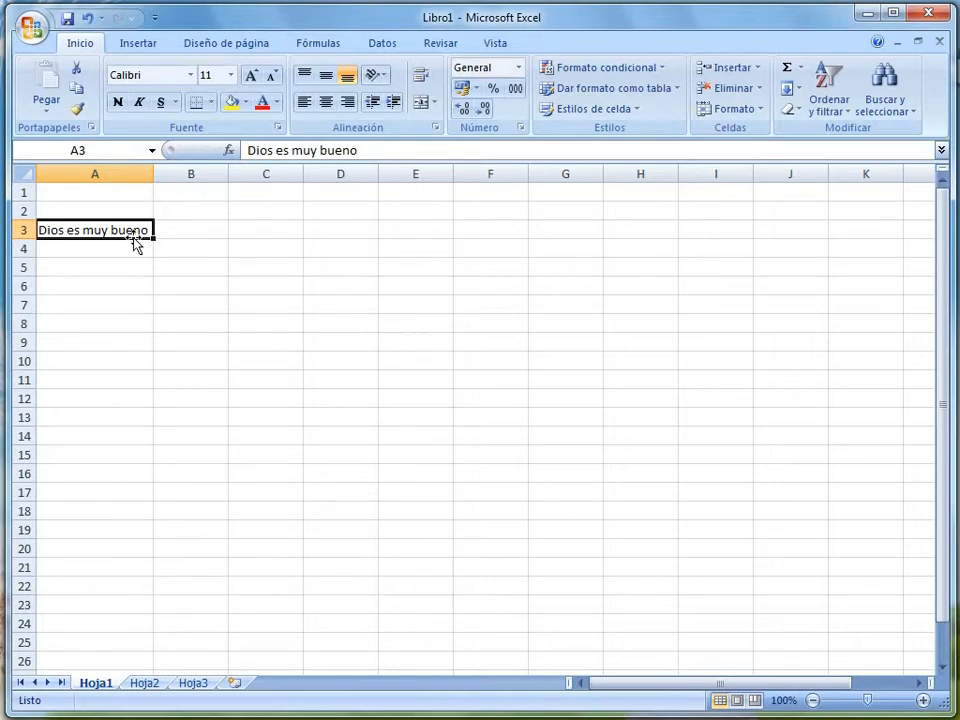
- Enter "Daniel es un profeta" in cell B3 and autofit column B to that text
click(195, 229)
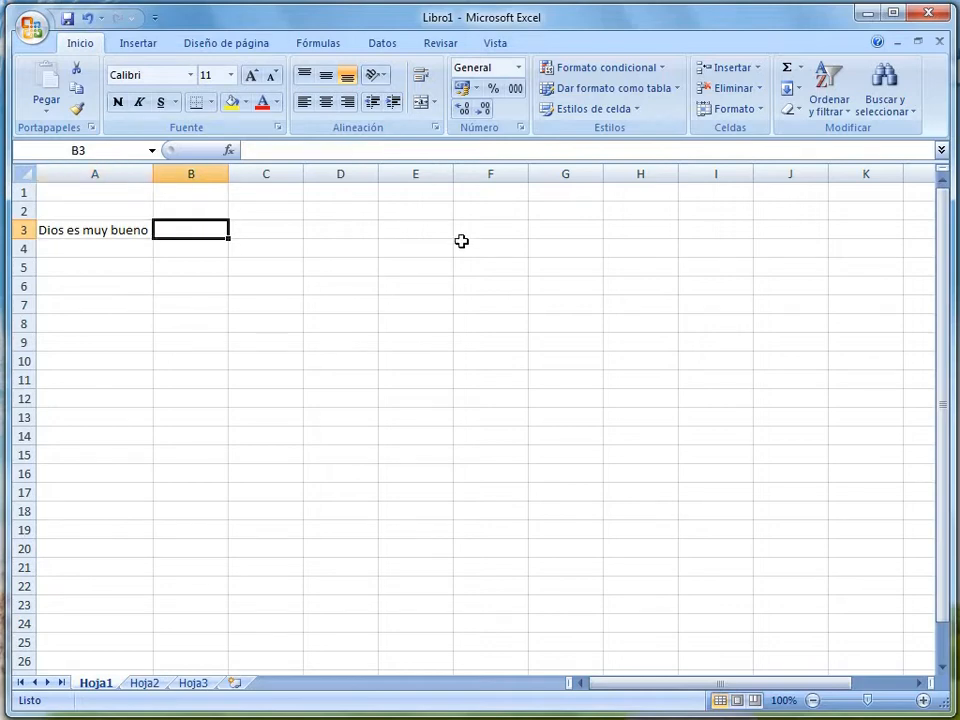
text(Da)
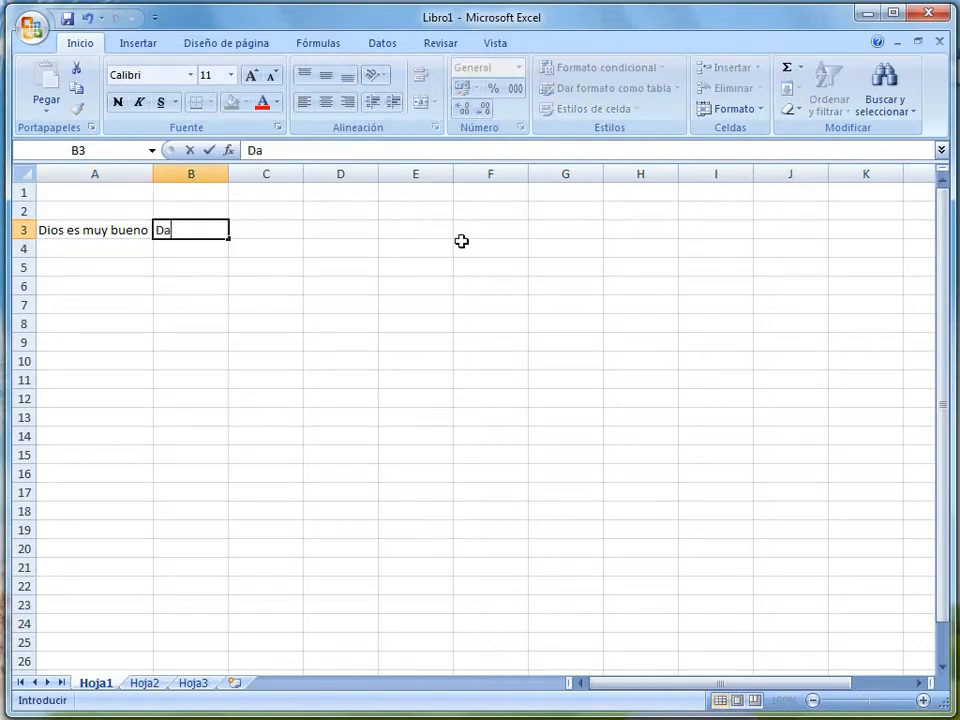
text(niel es )
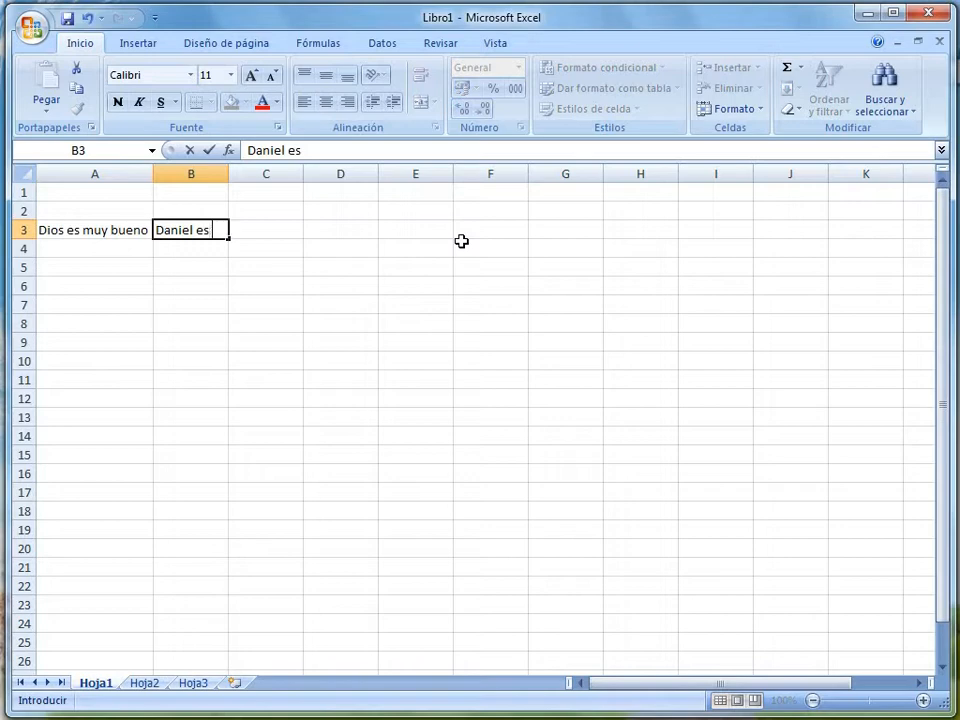
text(un profeta)
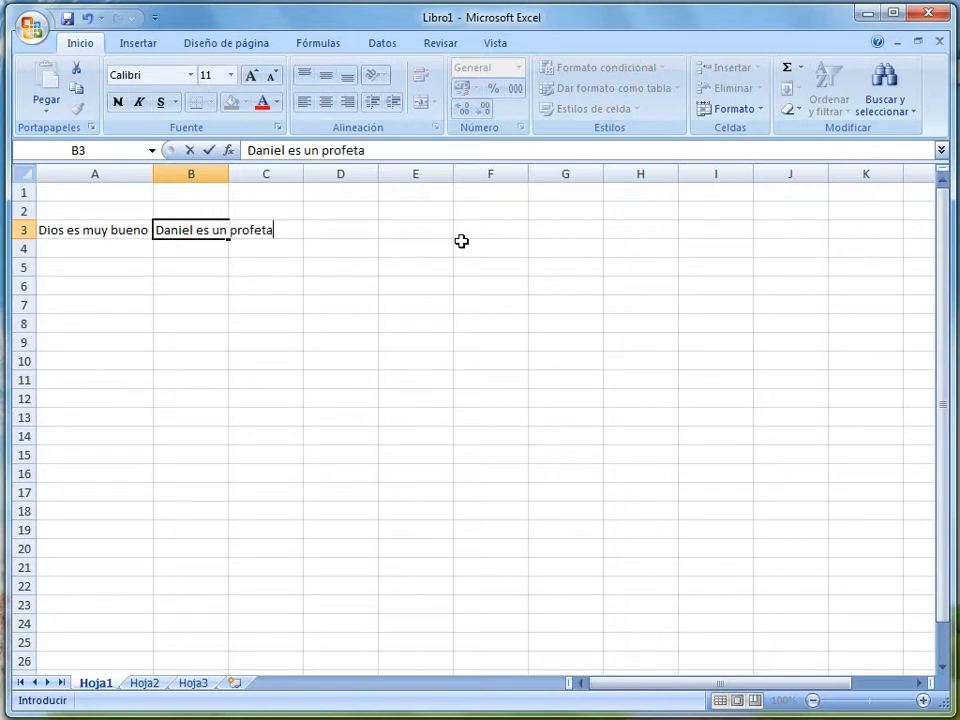
key(Return)
key(Up)
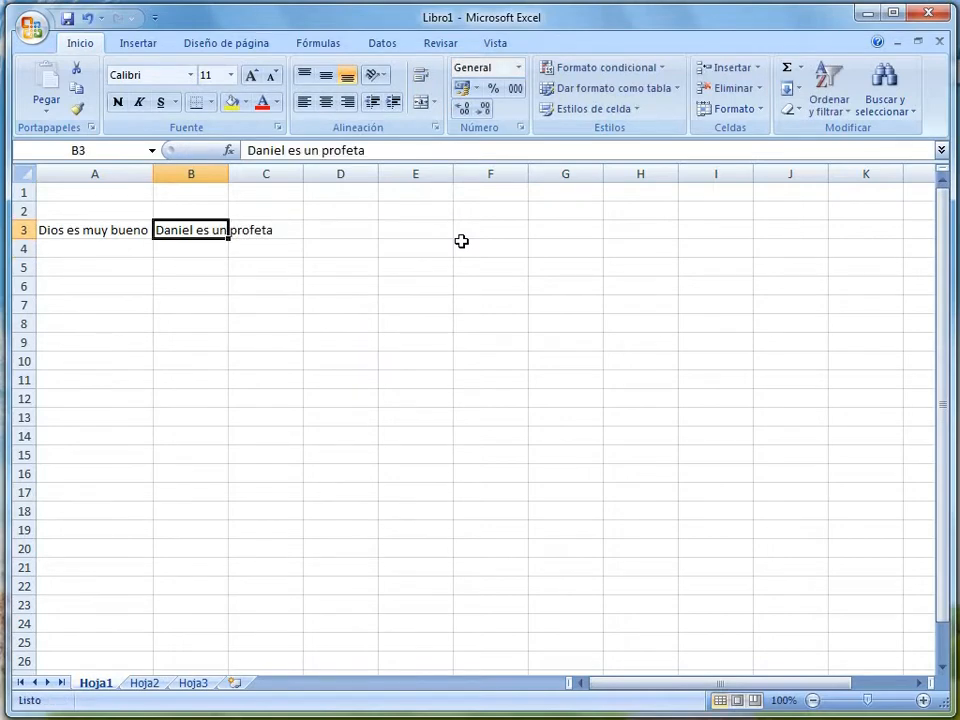
double_click(228, 174)
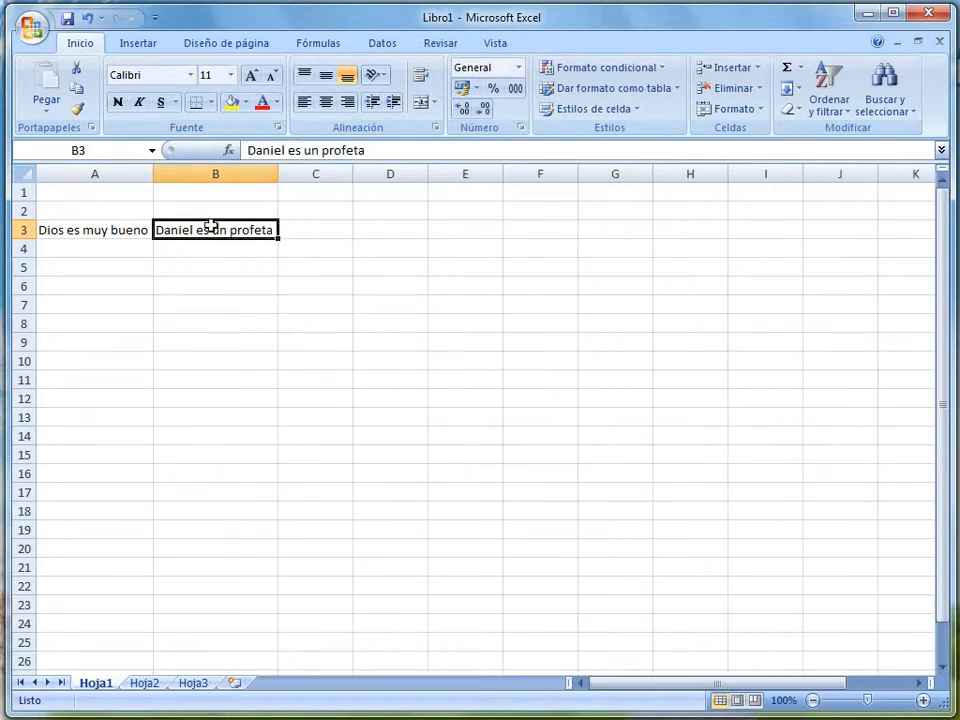
click(117, 231)
click(190, 230)
click(120, 231)
click(208, 231)
- Fill cell A3 with a light red theme colour and cell B3 with a tan theme colour
click(109, 228)
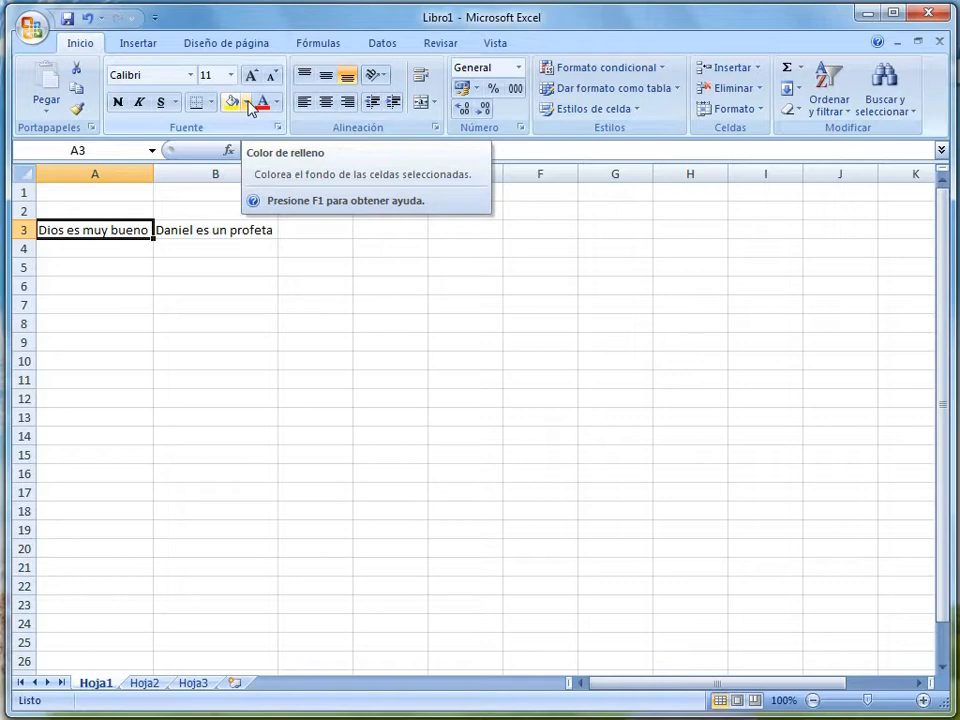
click(246, 102)
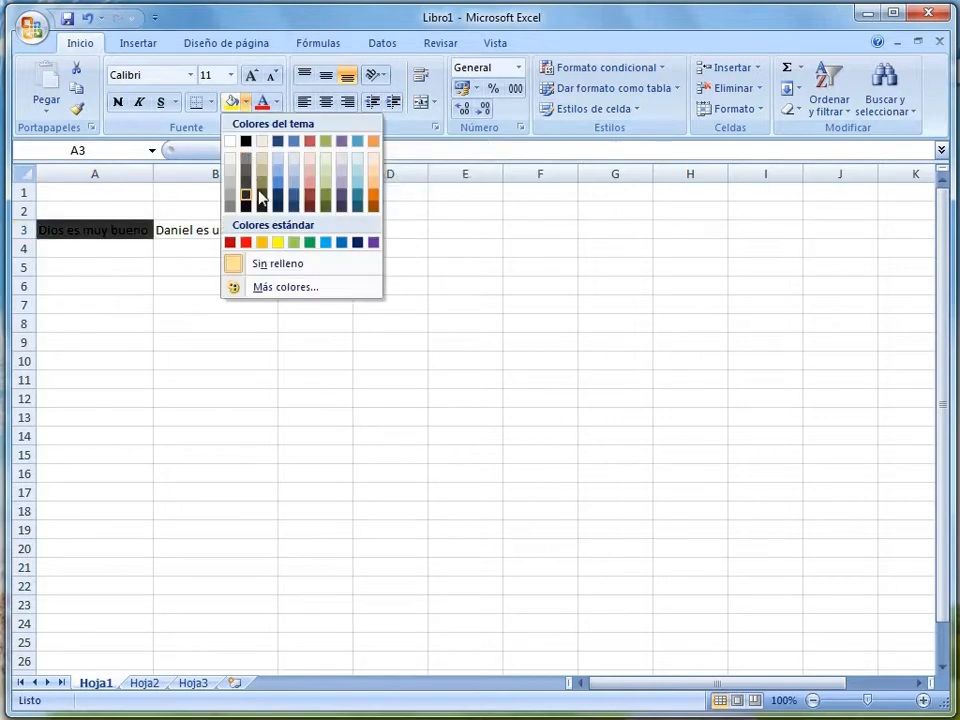
click(307, 177)
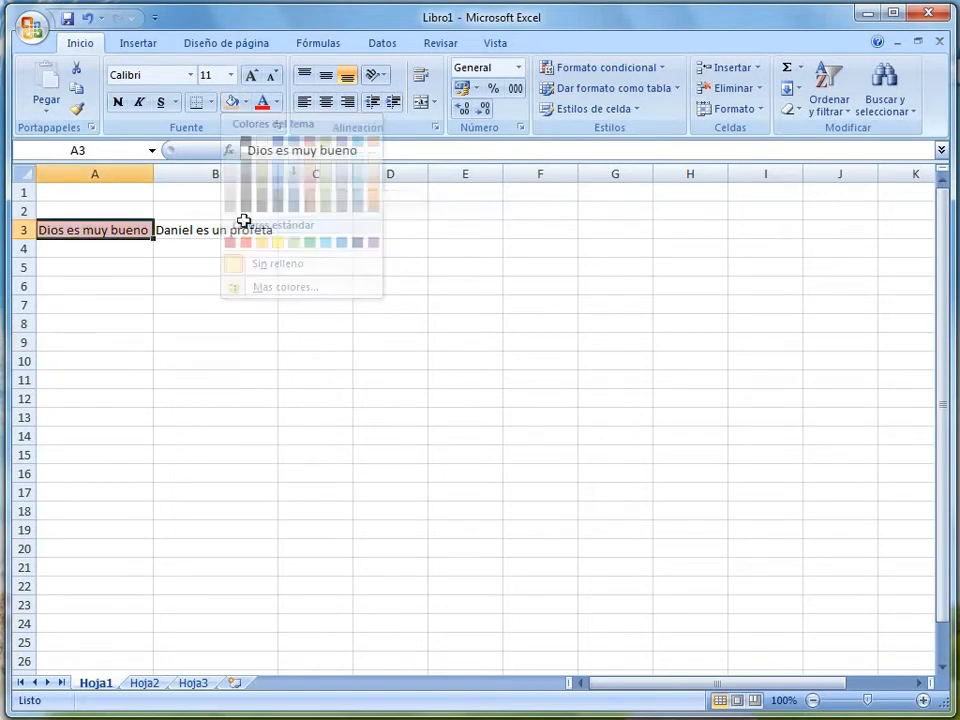
click(214, 229)
click(246, 102)
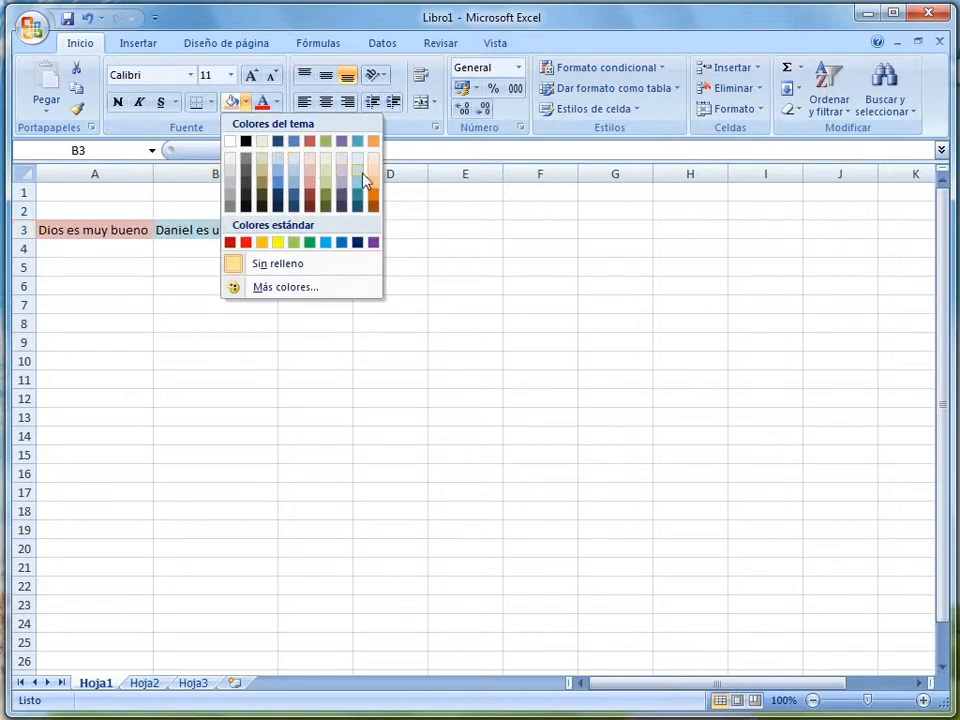
click(263, 179)
click(86, 247)
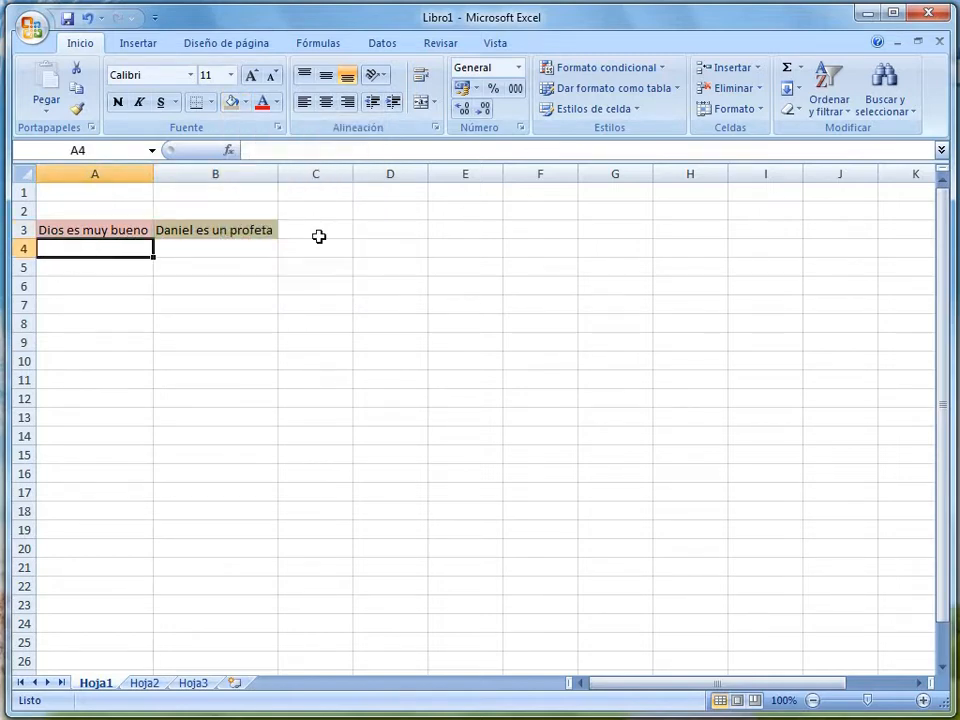
click(90, 229)
click(210, 231)
click(133, 251)
click(117, 230)
click(203, 229)
click(86, 245)
click(96, 228)
click(190, 231)
- Apply bold to the text in cells A3 and B3
click(139, 230)
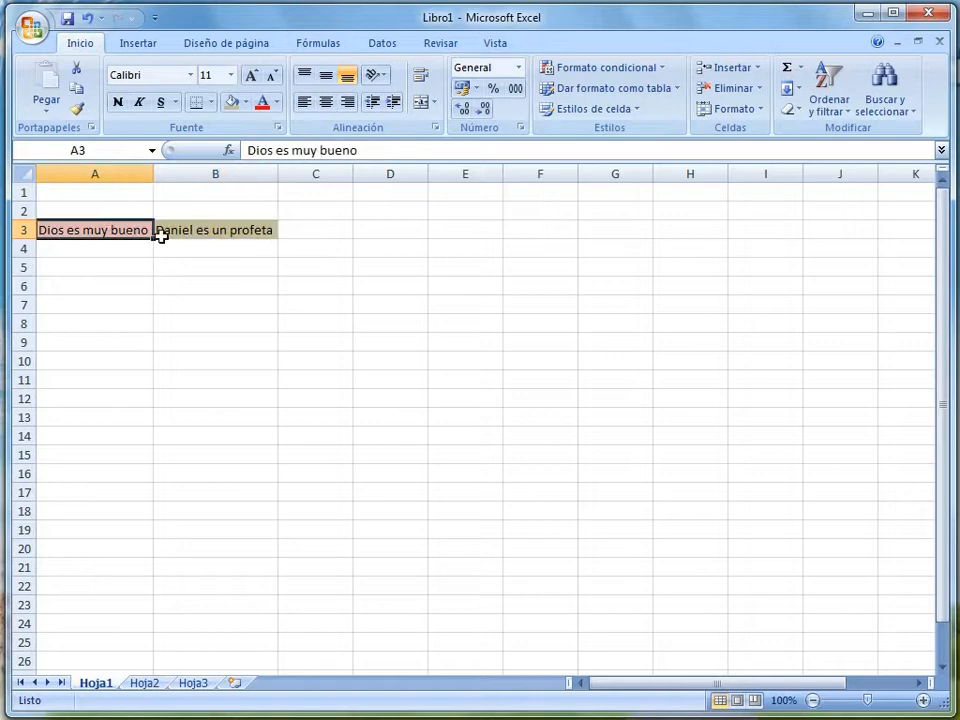
click(117, 102)
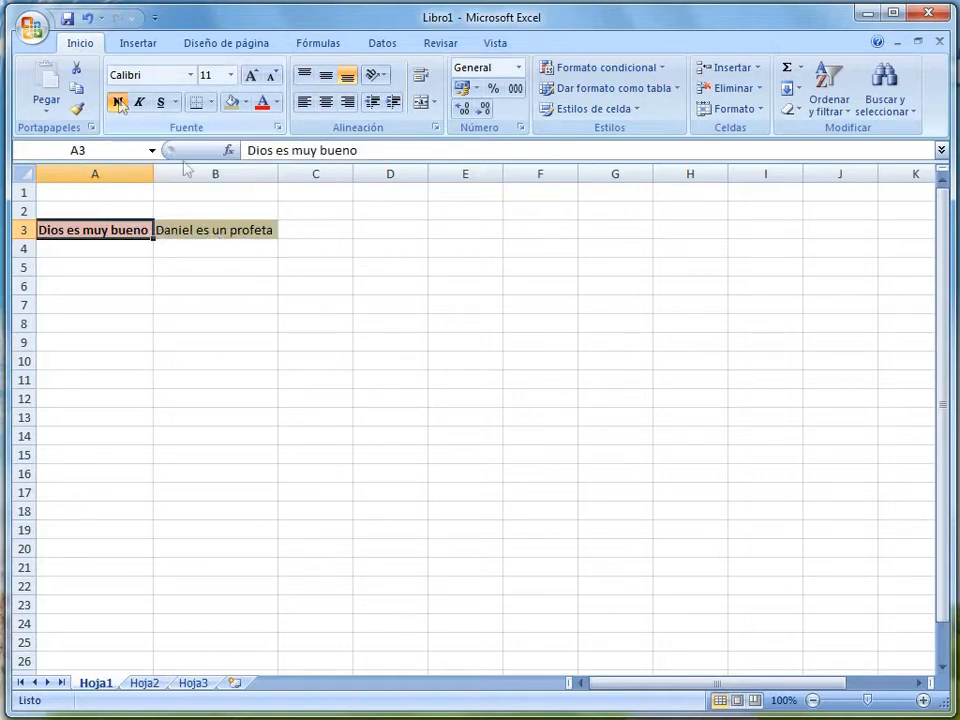
click(222, 227)
click(117, 102)
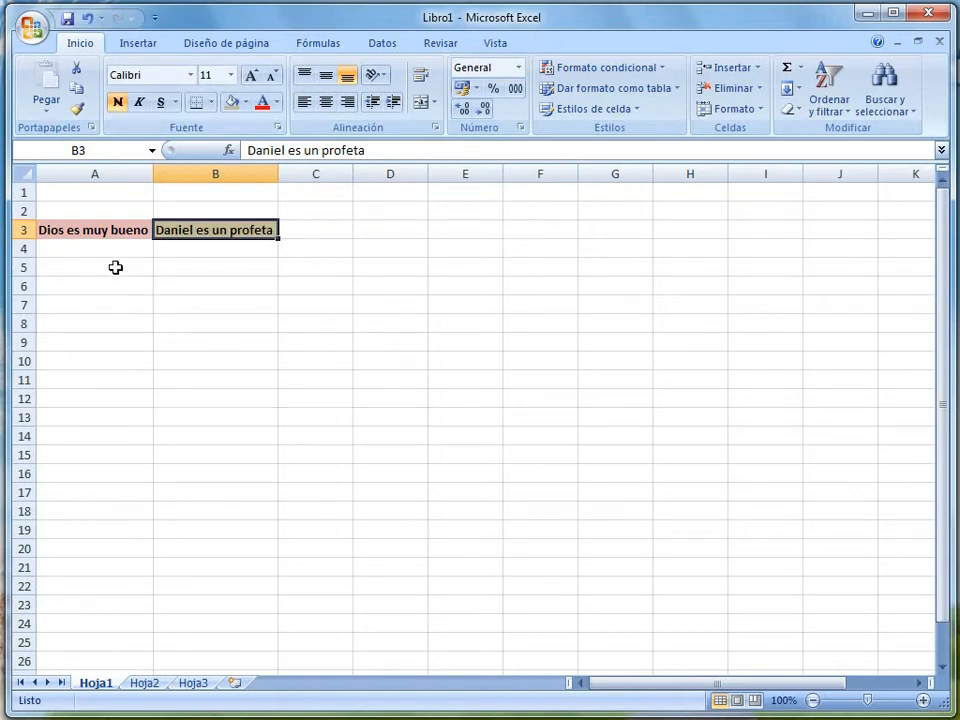
- Set the font size of the text in cell A3 to 16
click(114, 226)
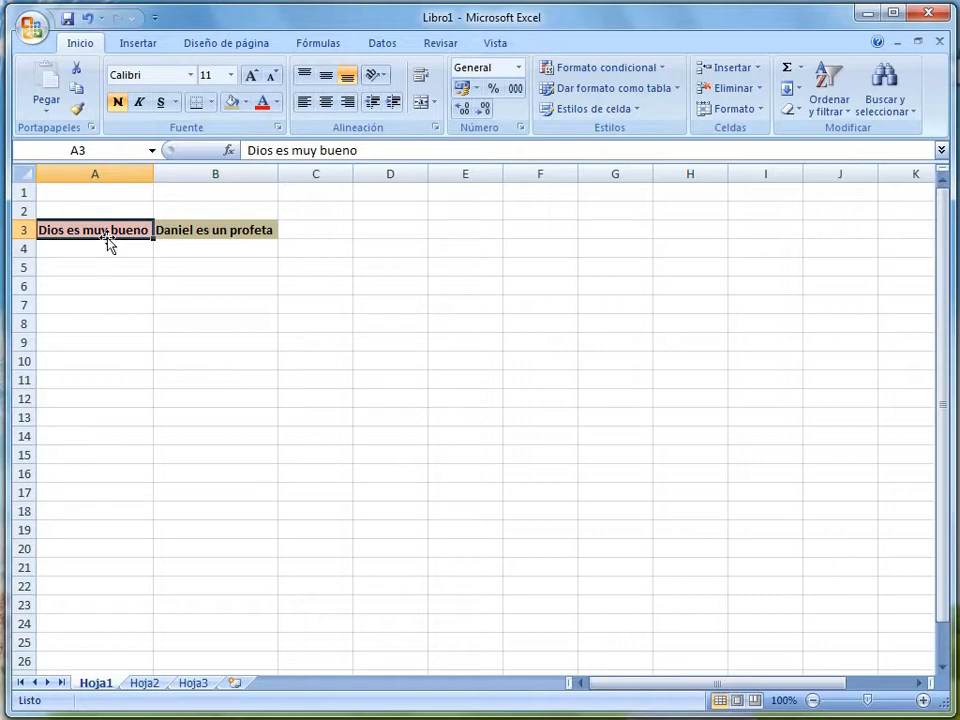
click(232, 77)
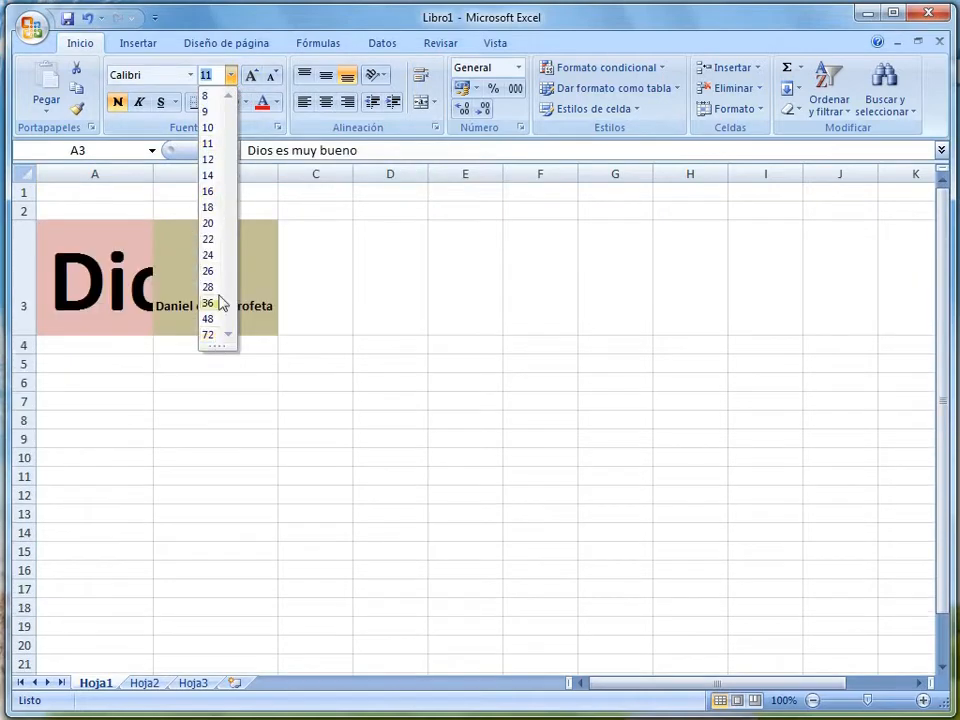
click(237, 23)
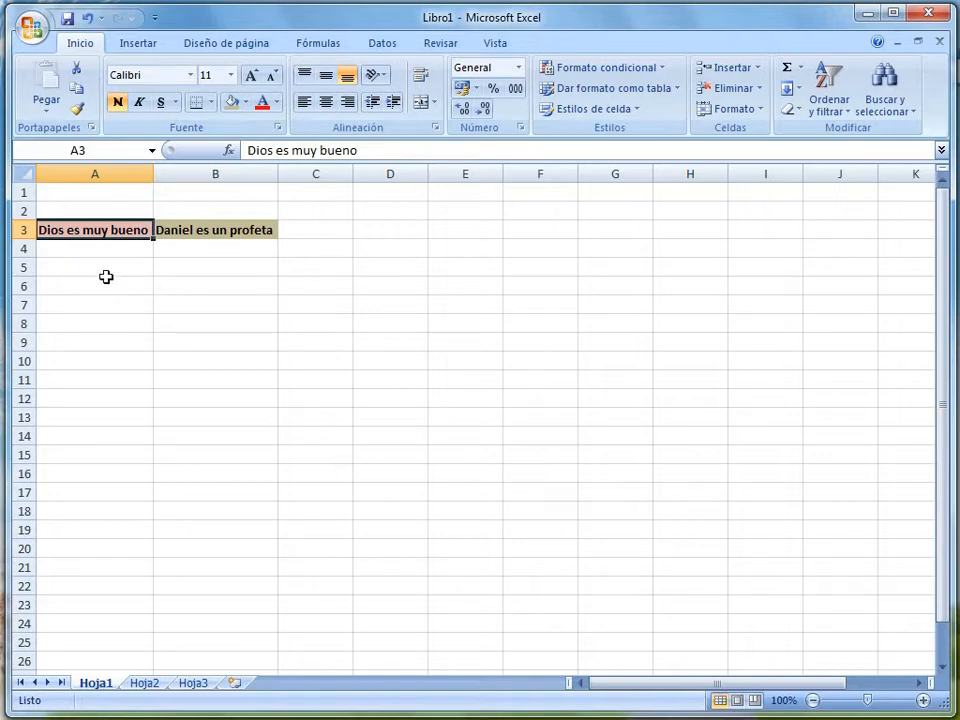
click(231, 76)
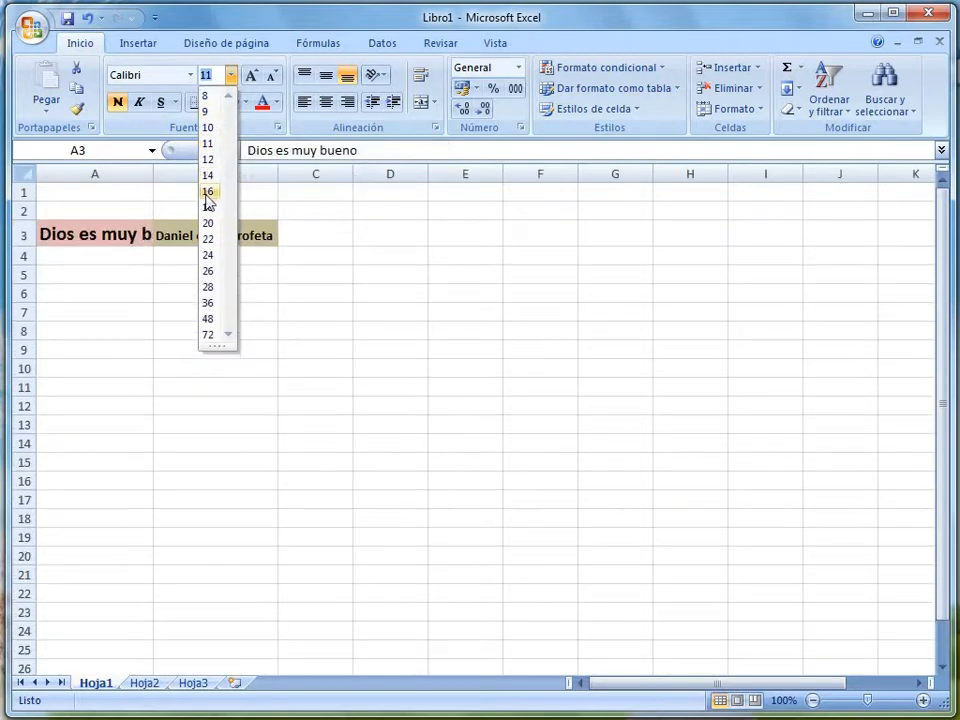
click(208, 194)
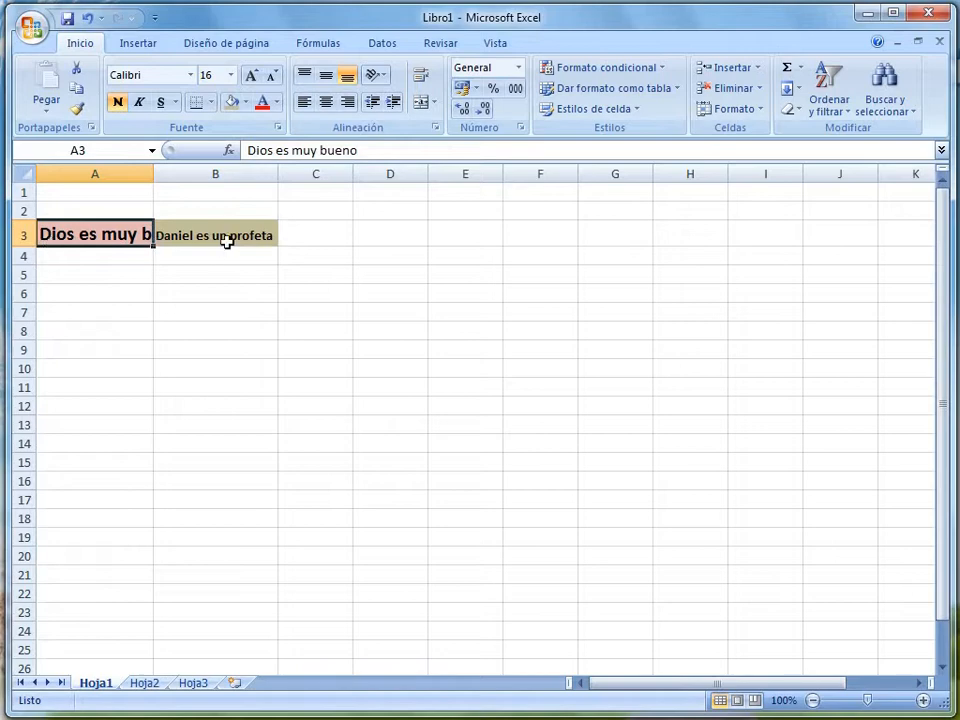
click(190, 273)
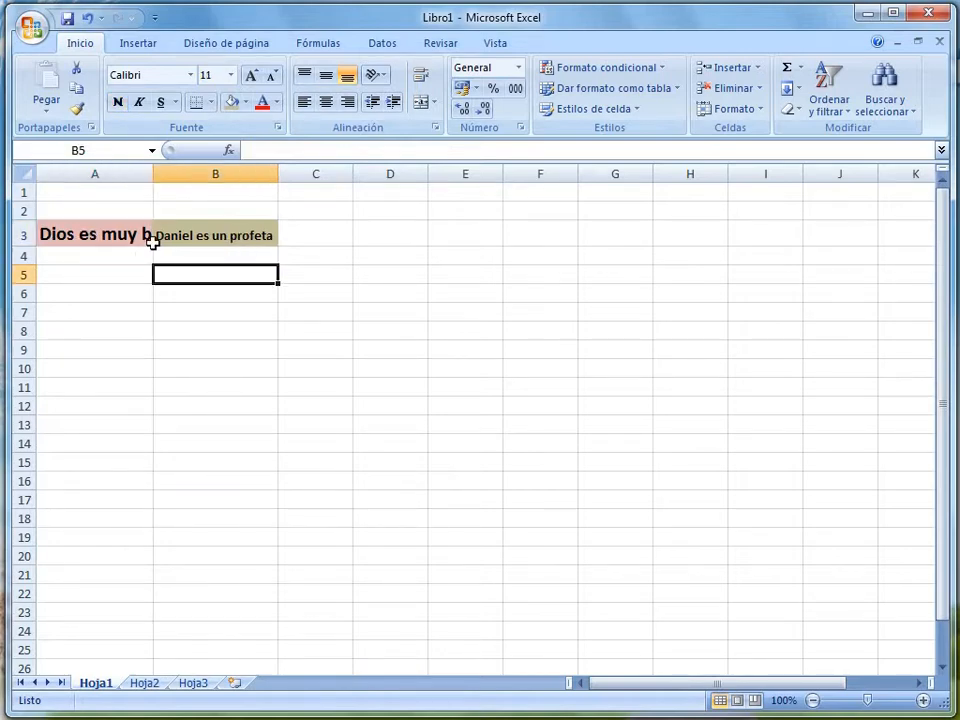
click(206, 237)
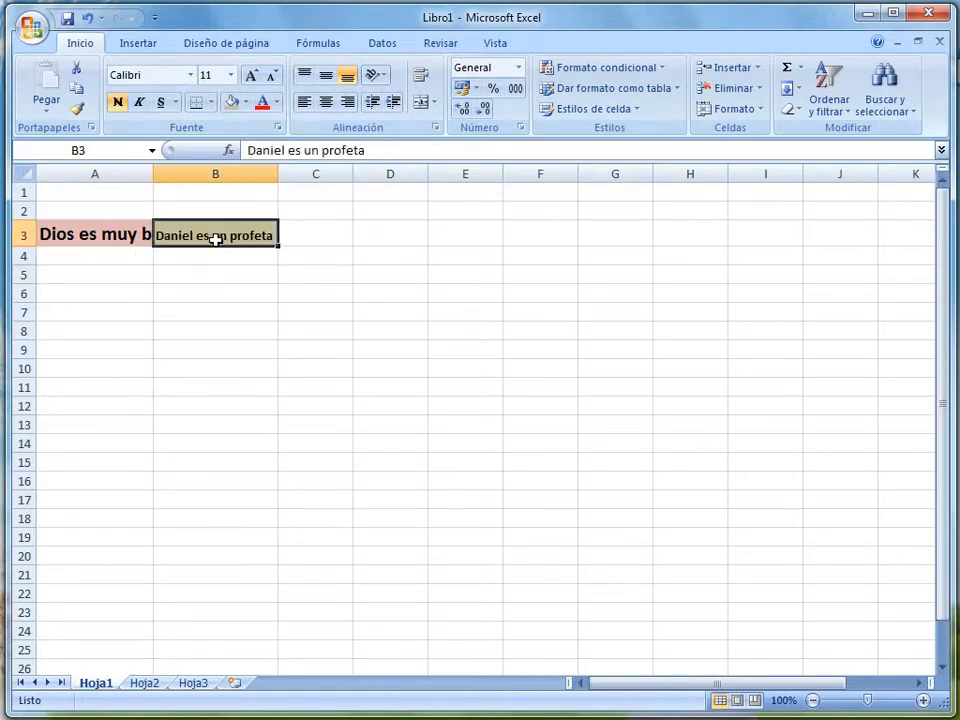
click(105, 236)
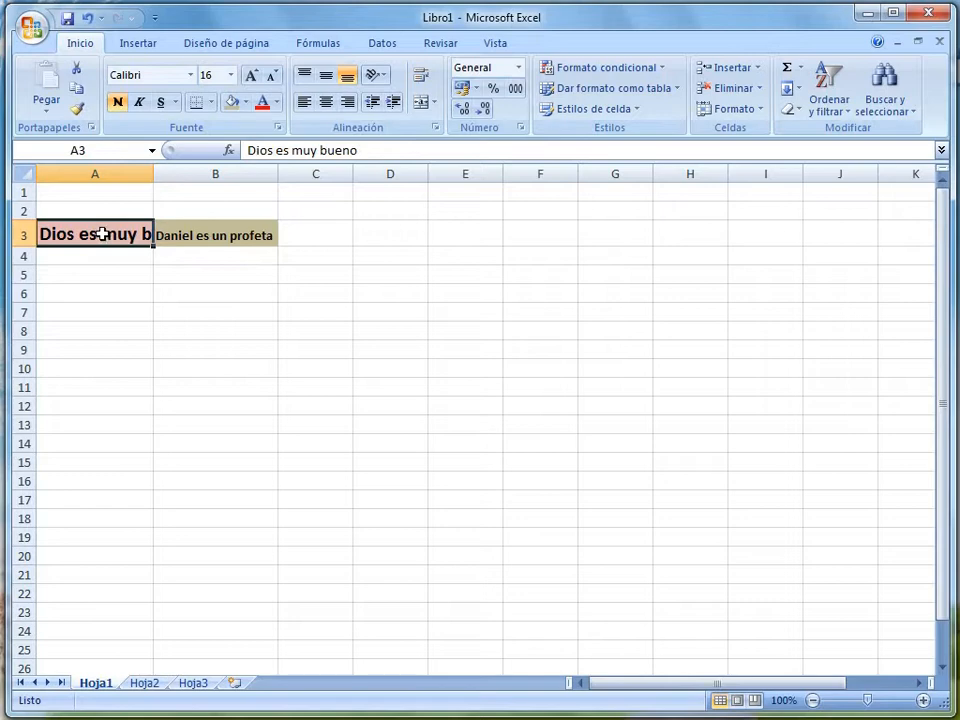
- Reduce the font size of the text in cell A3 to 11
drag(94, 235, 221, 406)
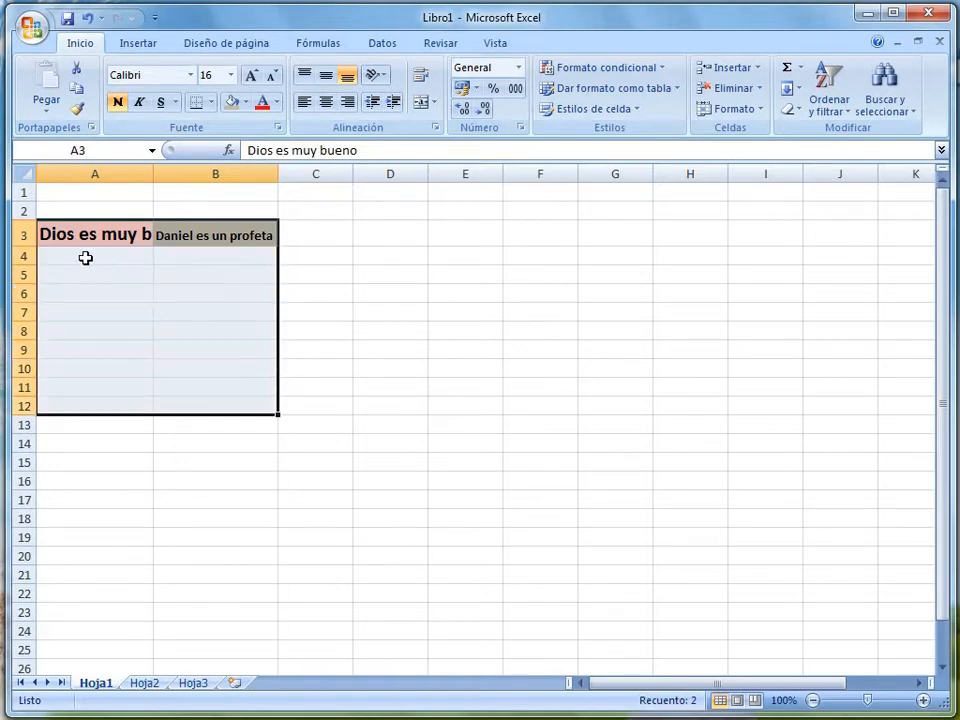
click(86, 256)
click(89, 237)
click(272, 77)
click(272, 77)
click(272, 77)
click(272, 77)
click(272, 77)
click(251, 77)
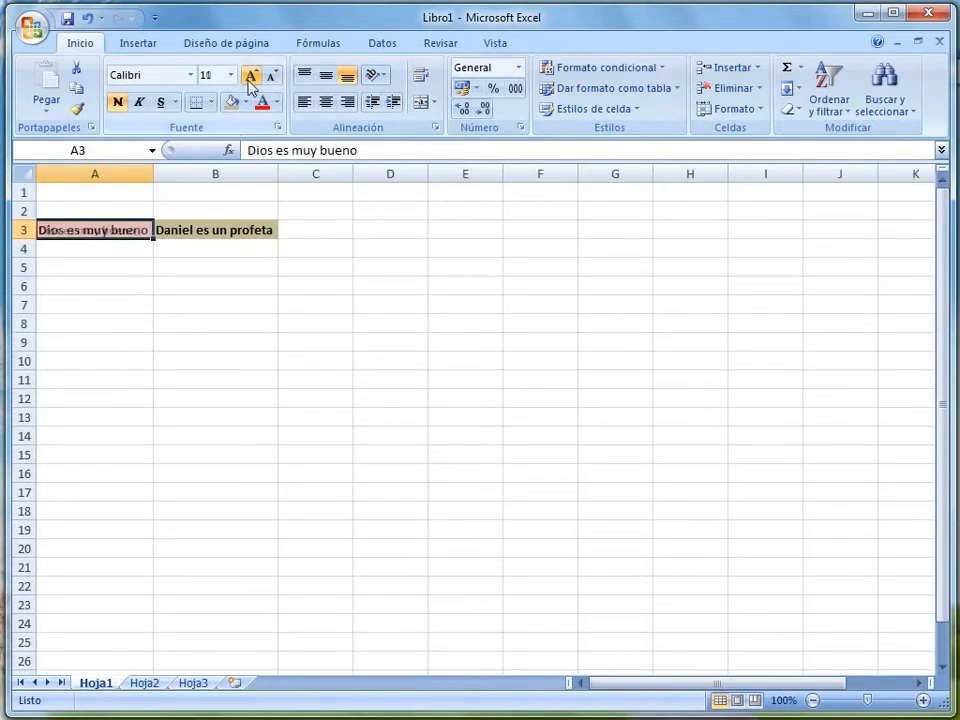
click(88, 262)
click(100, 231)
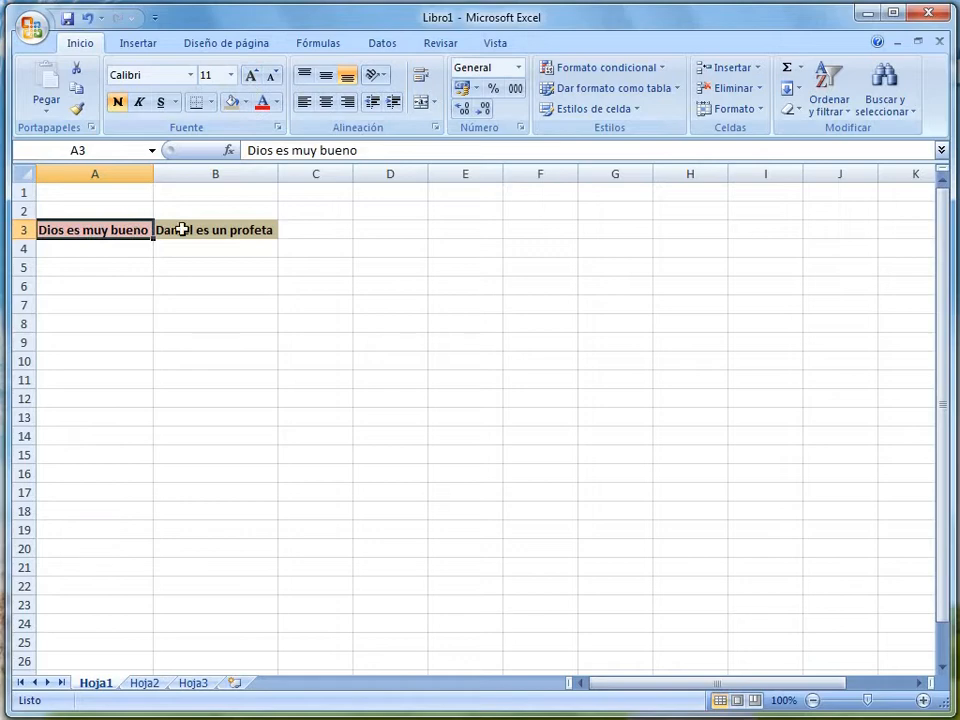
click(178, 228)
click(89, 247)
click(94, 228)
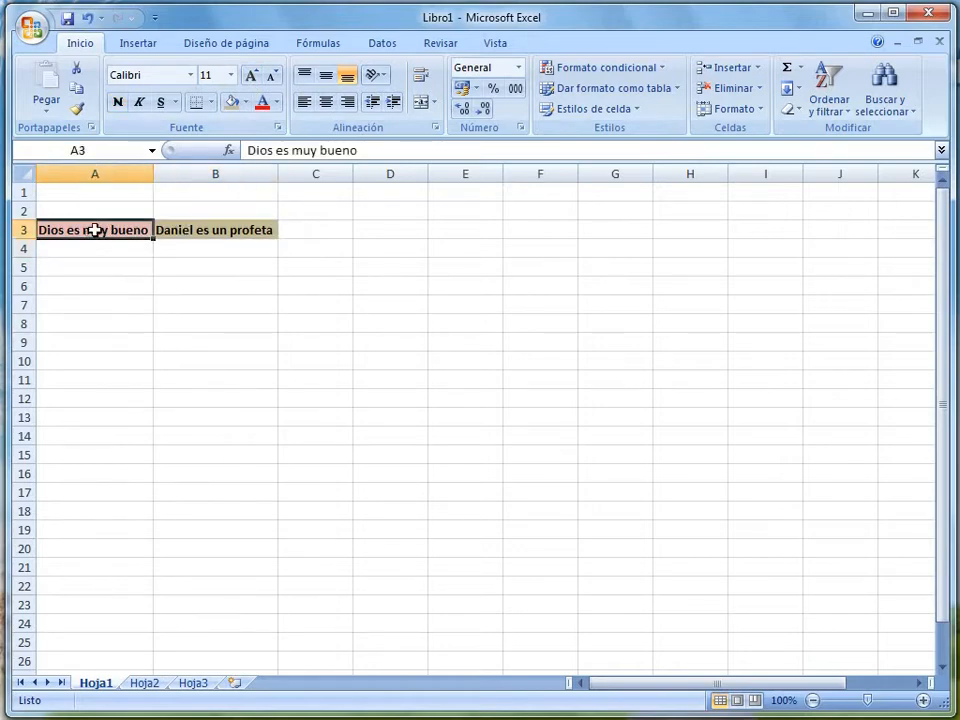
click(231, 75)
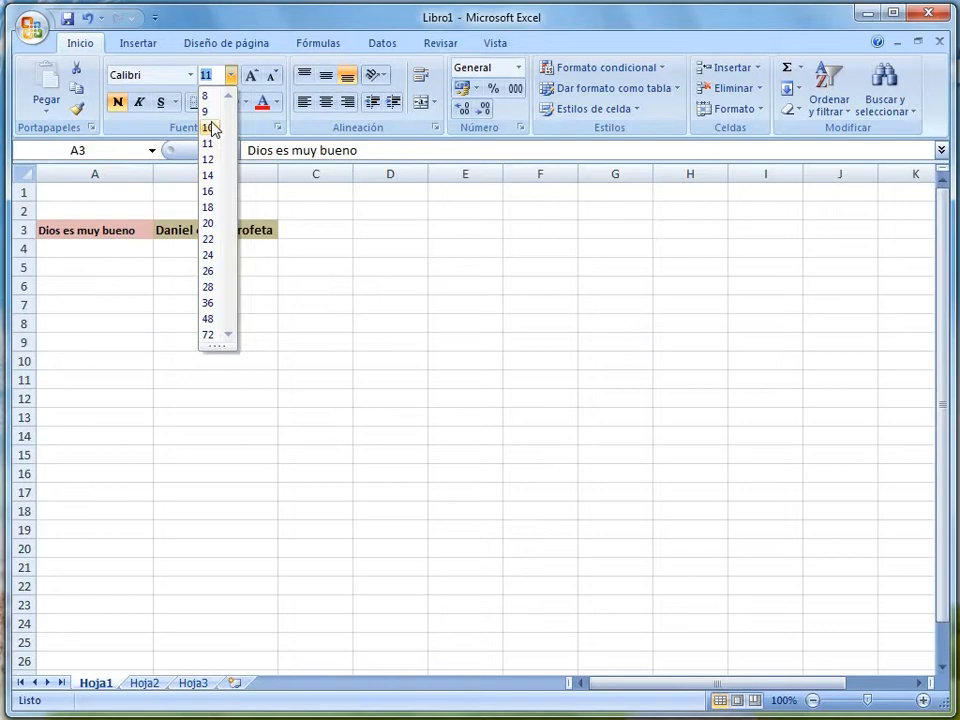
click(115, 232)
click(105, 243)
click(103, 230)
click(102, 244)
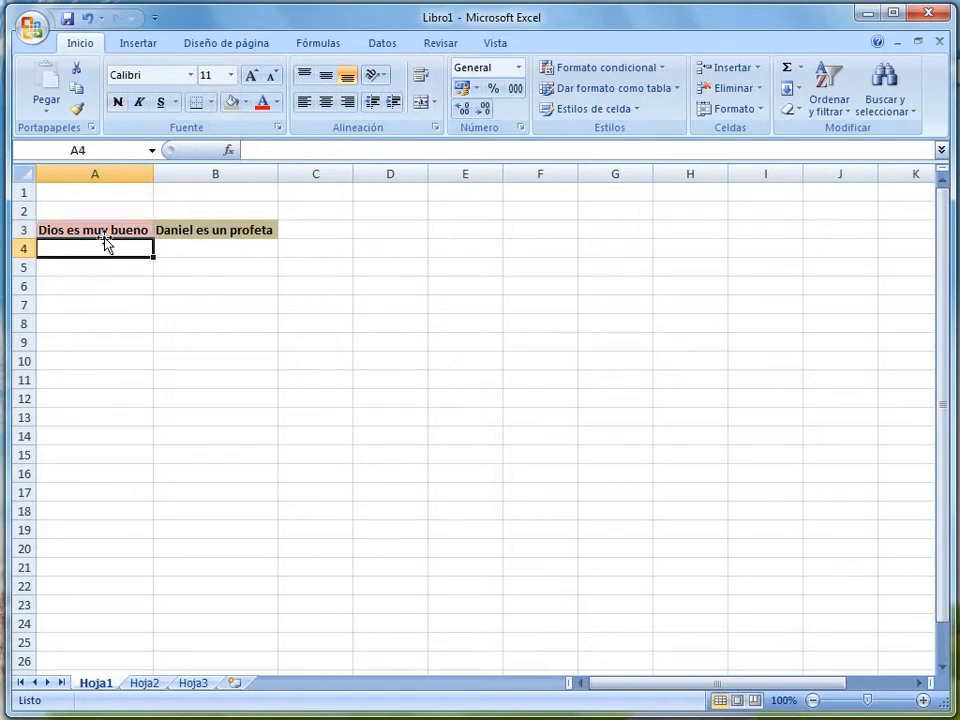
click(103, 228)
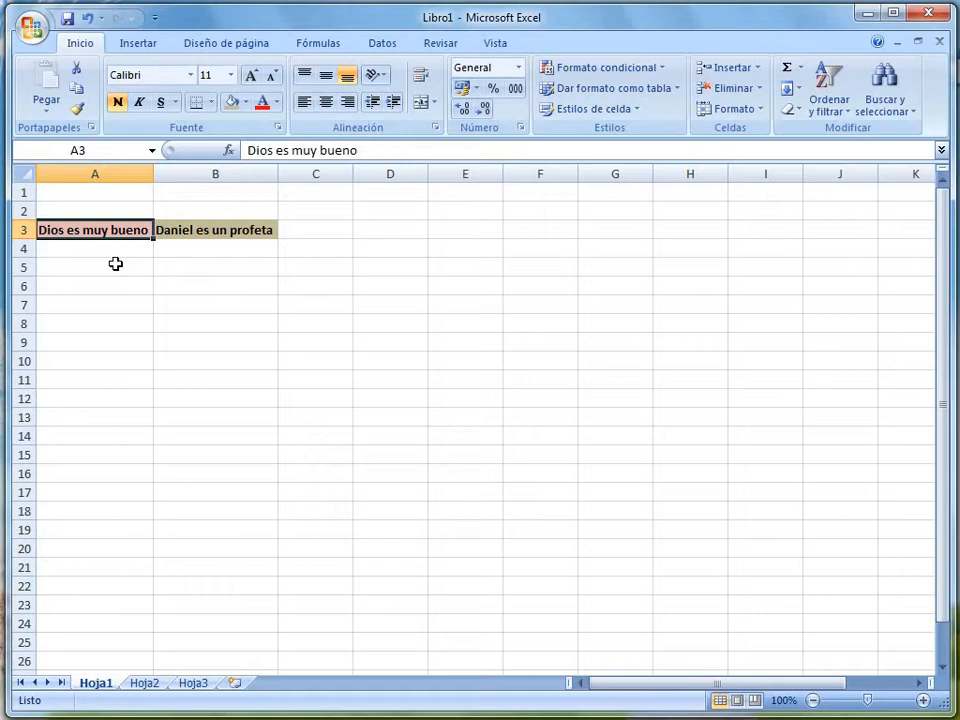
click(206, 229)
click(121, 230)
click(84, 254)
click(100, 228)
click(260, 229)
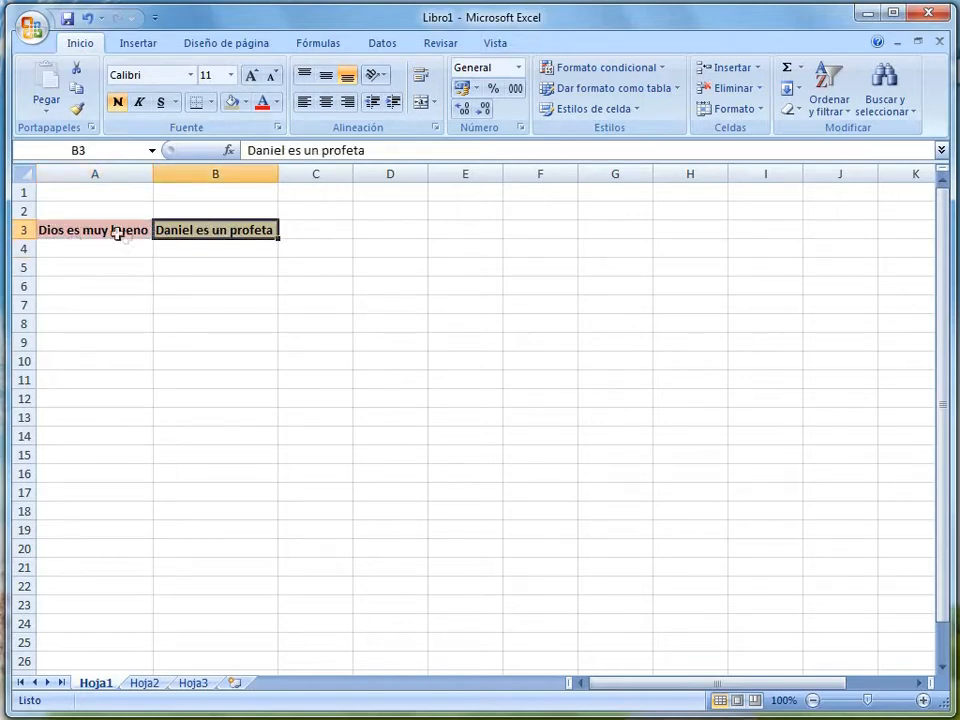
- Try a dark purple theme font colour on cell A3 and replace it with the standard green
click(115, 227)
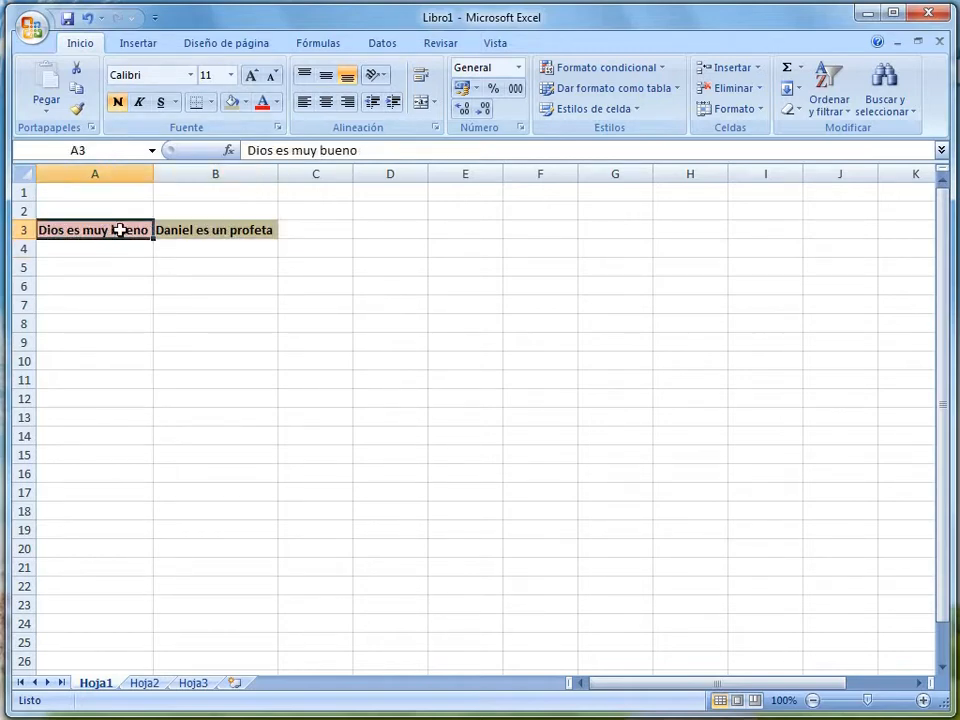
click(278, 103)
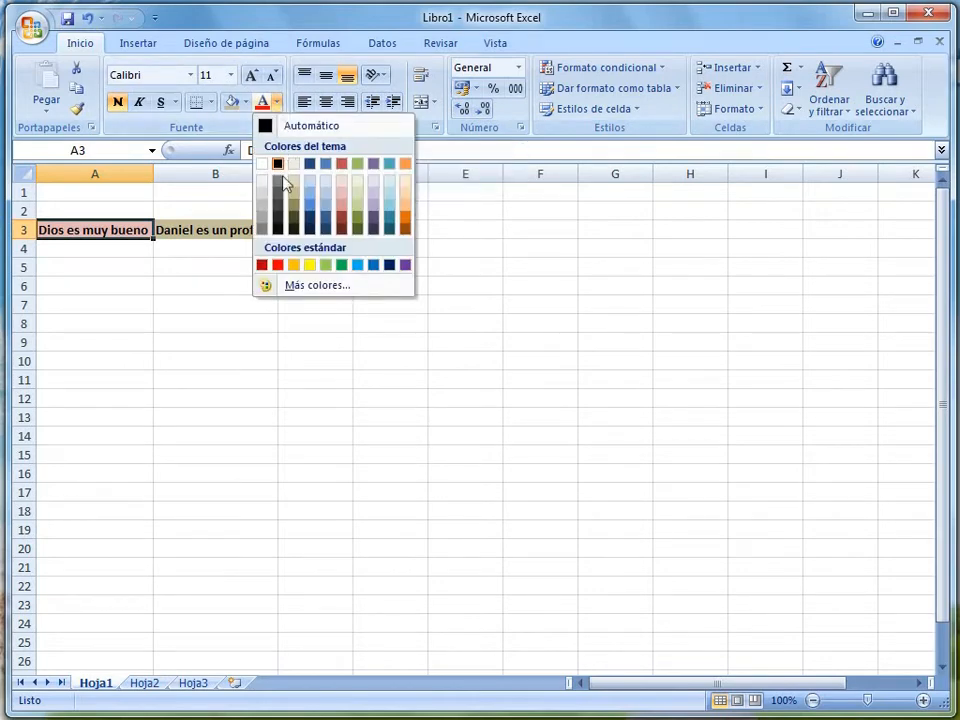
click(370, 230)
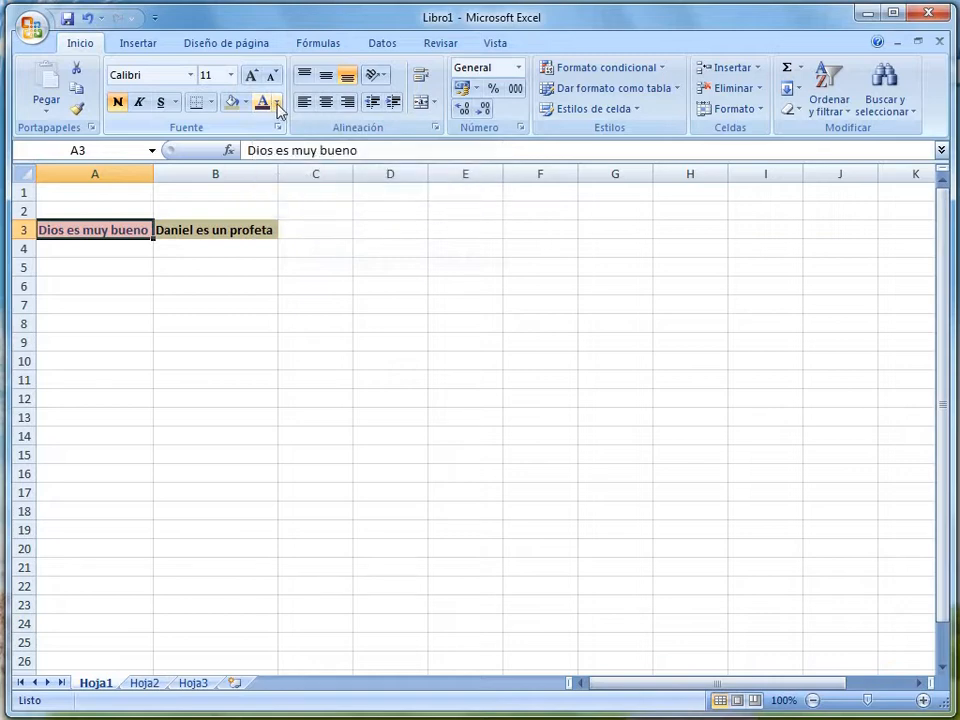
click(276, 102)
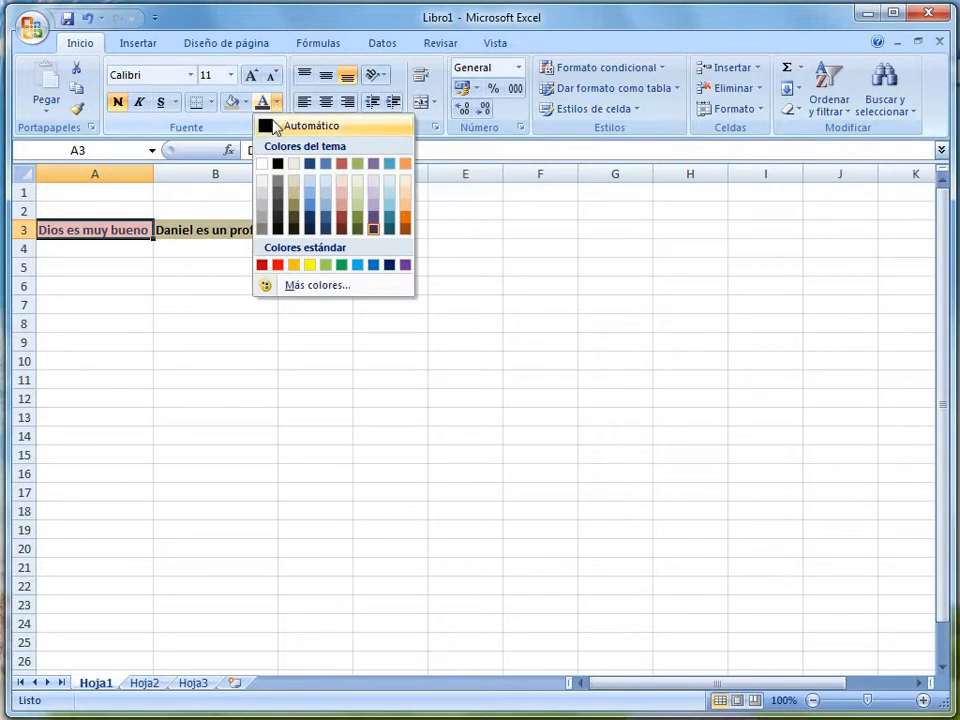
click(341, 266)
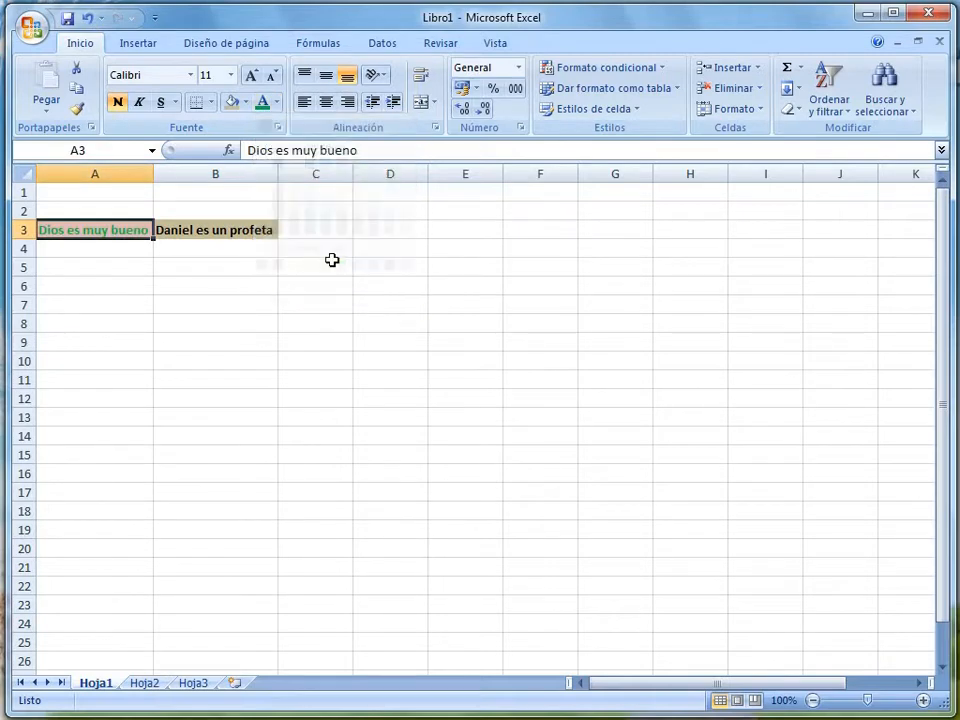
- Set the font colour of cell B3 to the darkest aqua theme colour
click(241, 232)
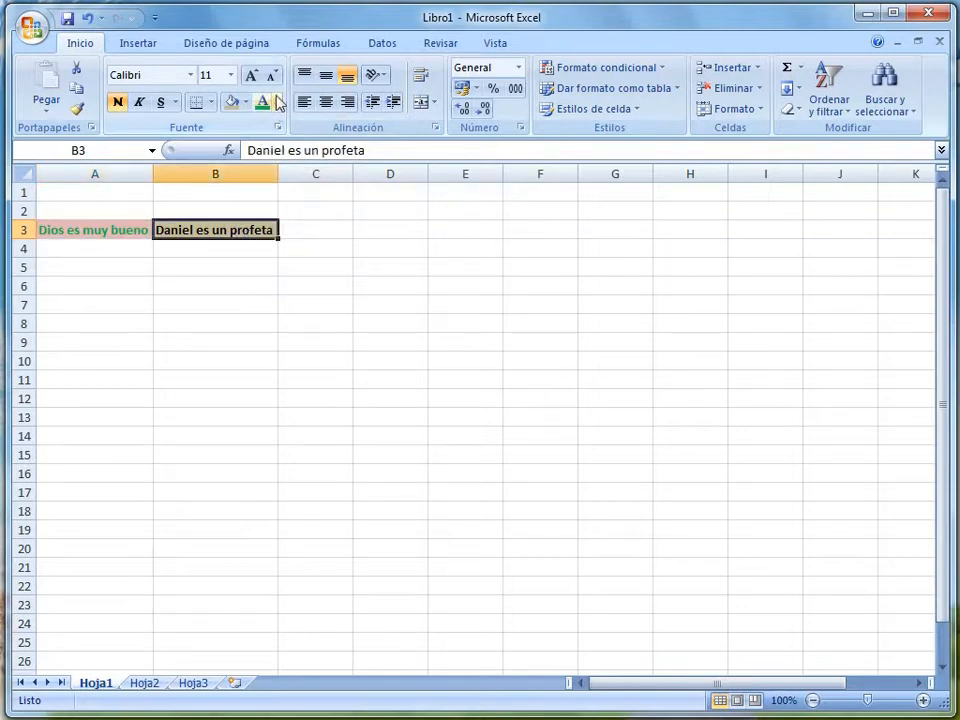
click(276, 103)
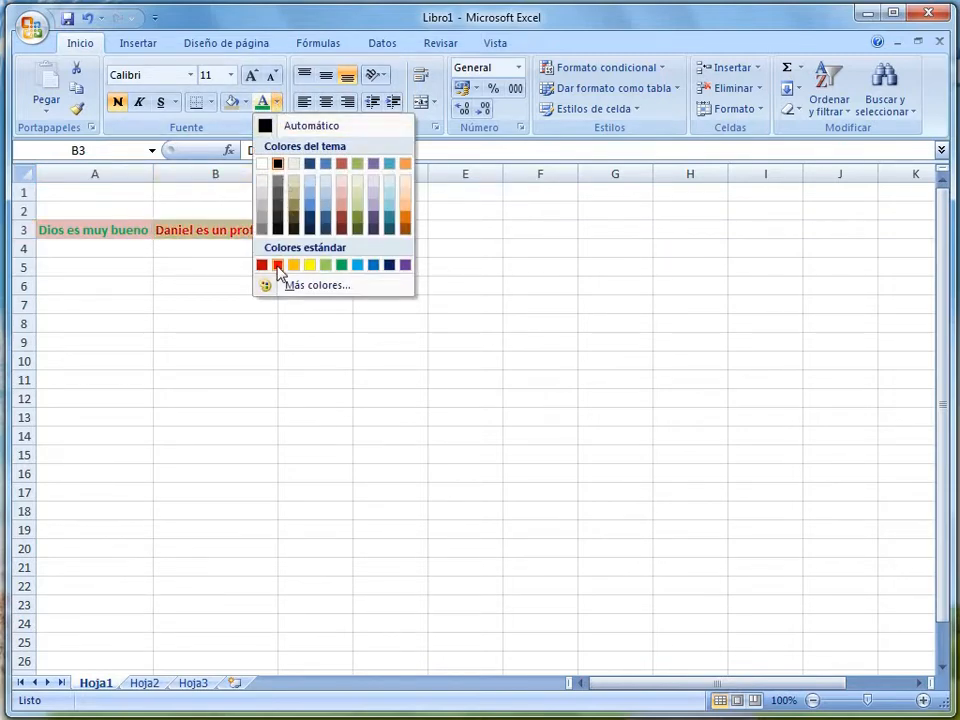
click(389, 237)
click(167, 306)
click(84, 250)
- Apply italic and underline to the text in cell A3
click(88, 231)
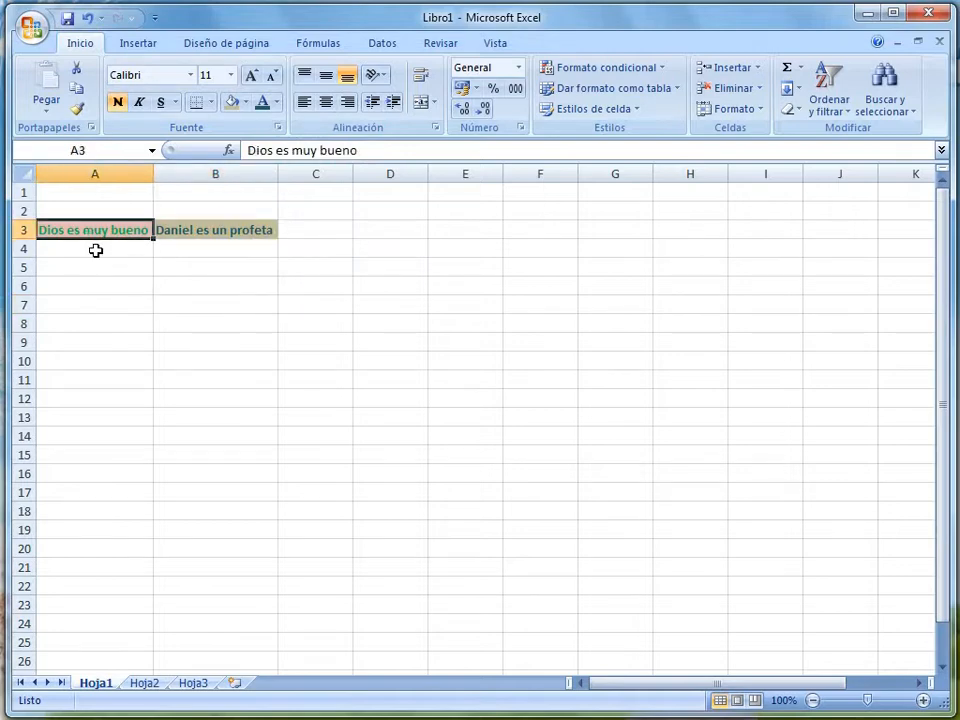
click(140, 103)
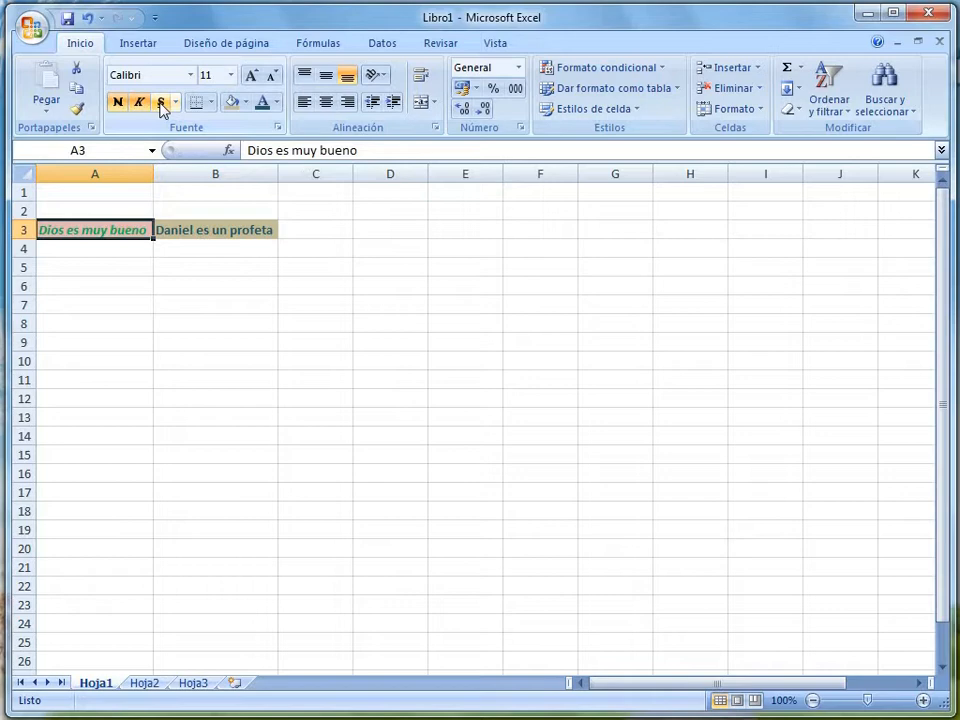
click(161, 104)
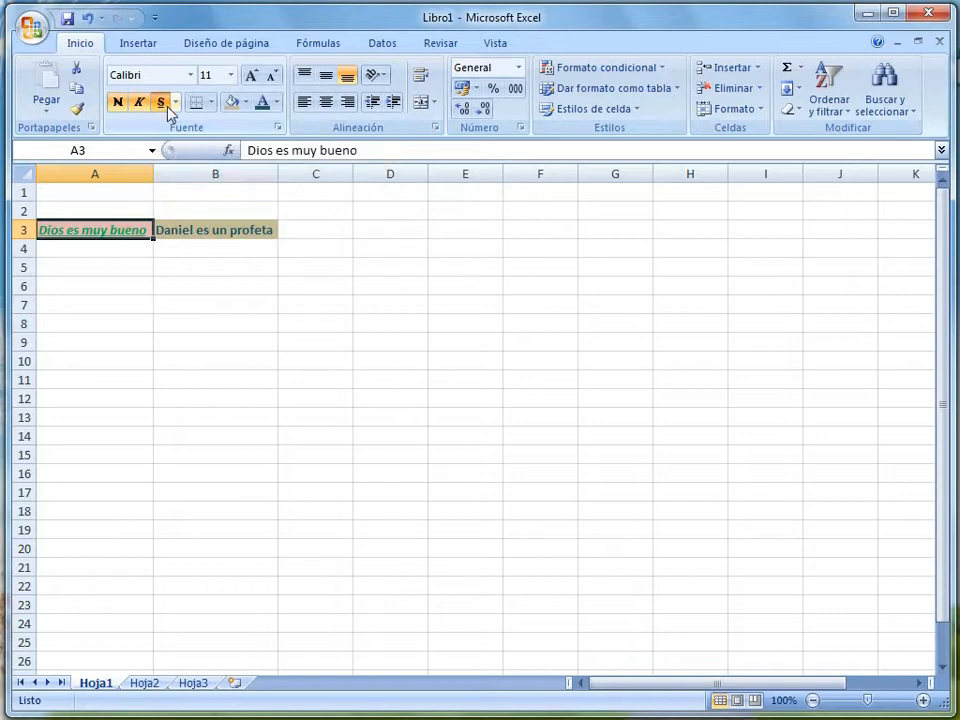
- Increase the font size of cell A3 to 20 and autofit column A to the enlarged text
click(252, 78)
click(252, 78)
click(252, 78)
double_click(153, 175)
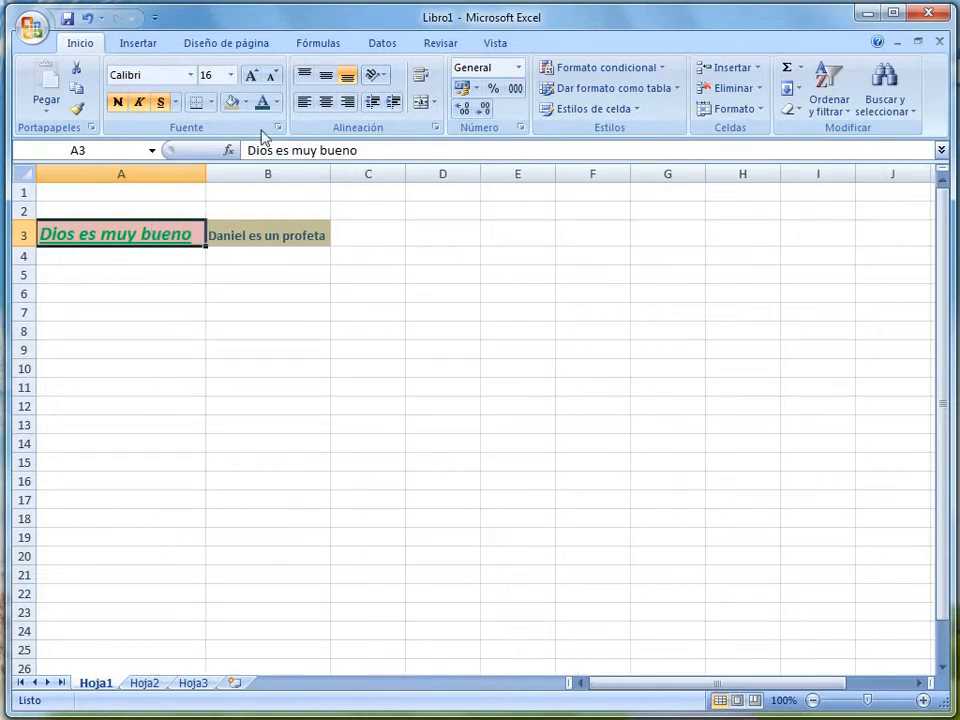
click(252, 78)
click(252, 78)
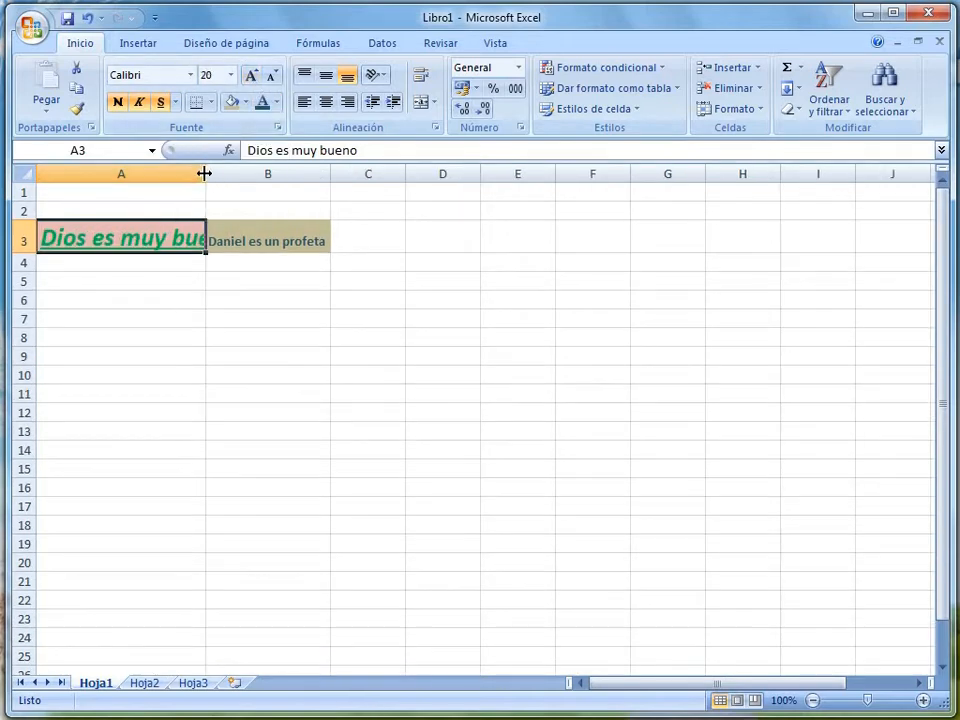
double_click(203, 174)
- Increase the font size of cell B3 to 20 and widen column B to fit the text
click(310, 235)
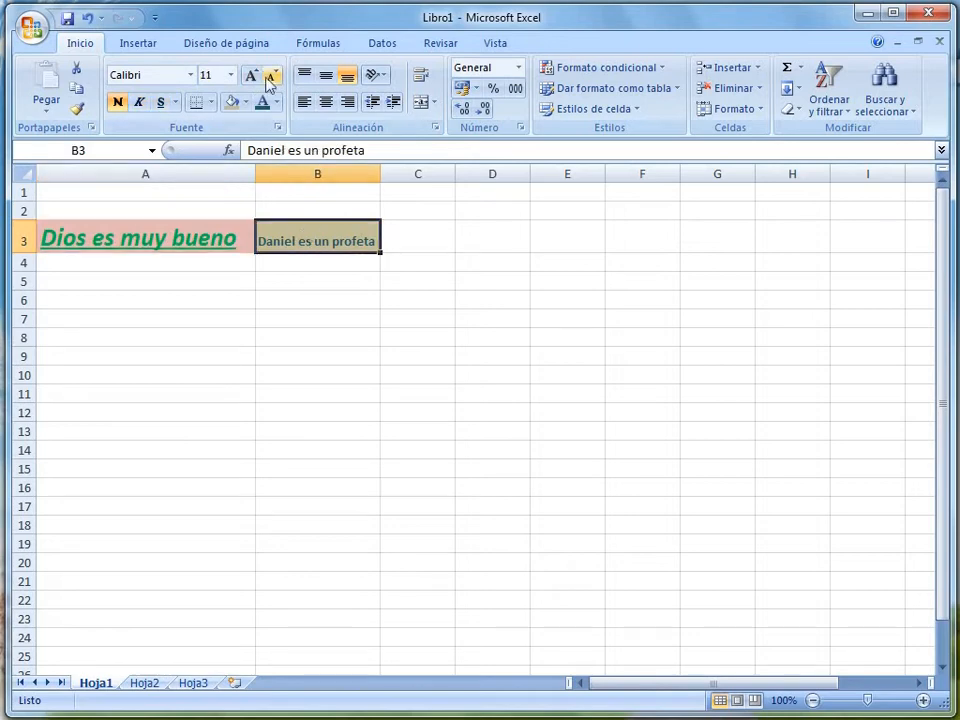
click(252, 77)
click(252, 77)
click(252, 78)
click(251, 78)
click(251, 78)
click(251, 78)
click(272, 78)
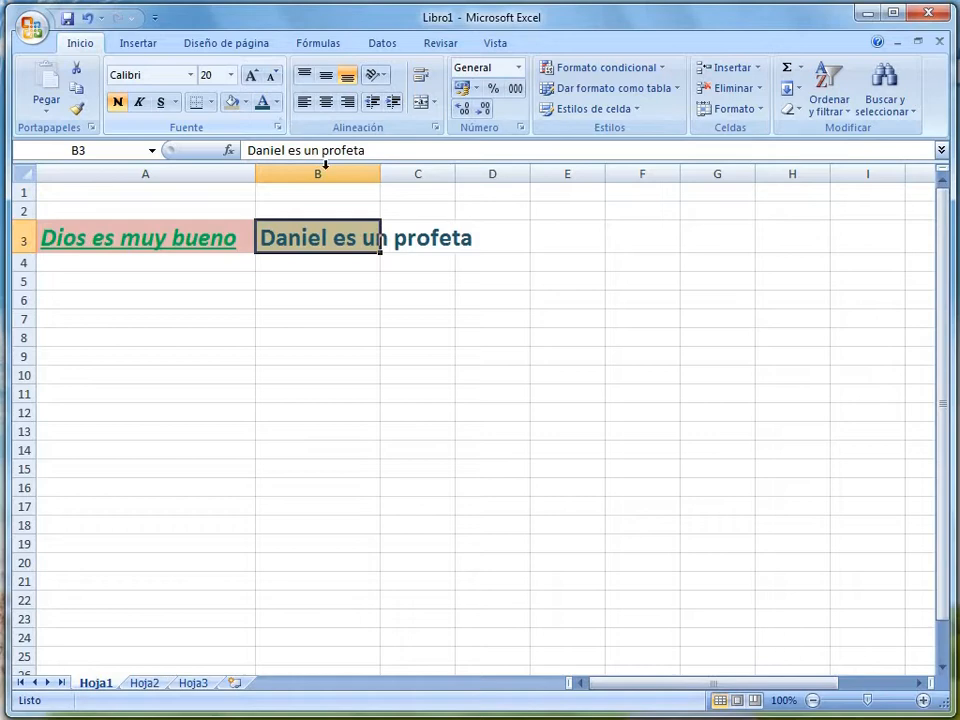
drag(382, 176, 483, 176)
click(339, 296)
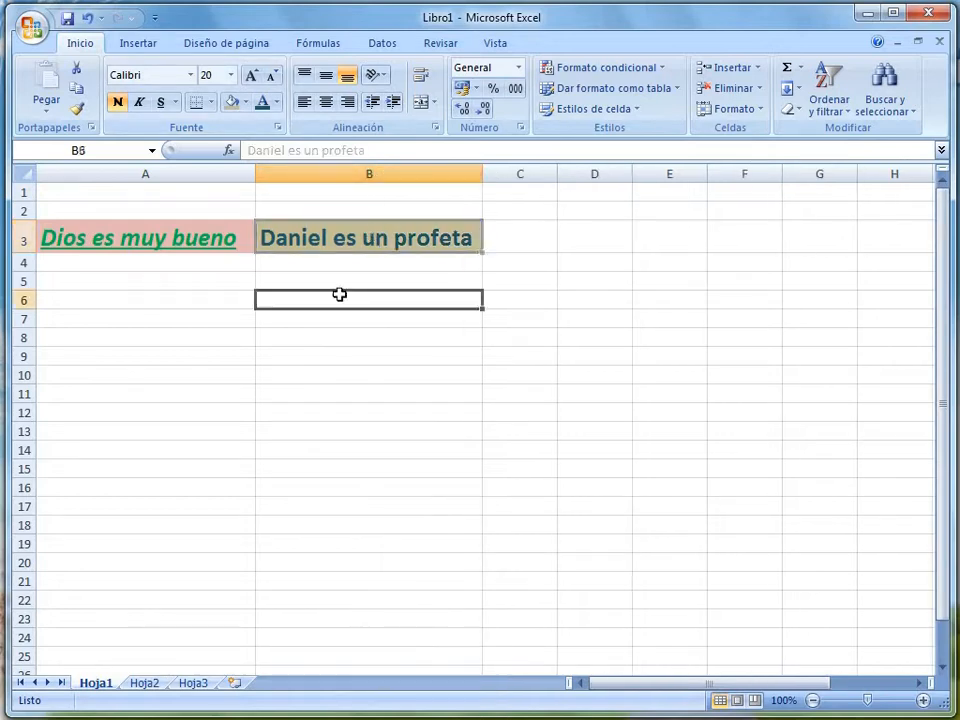
- Apply italic and underline to the text in cell B3
click(171, 240)
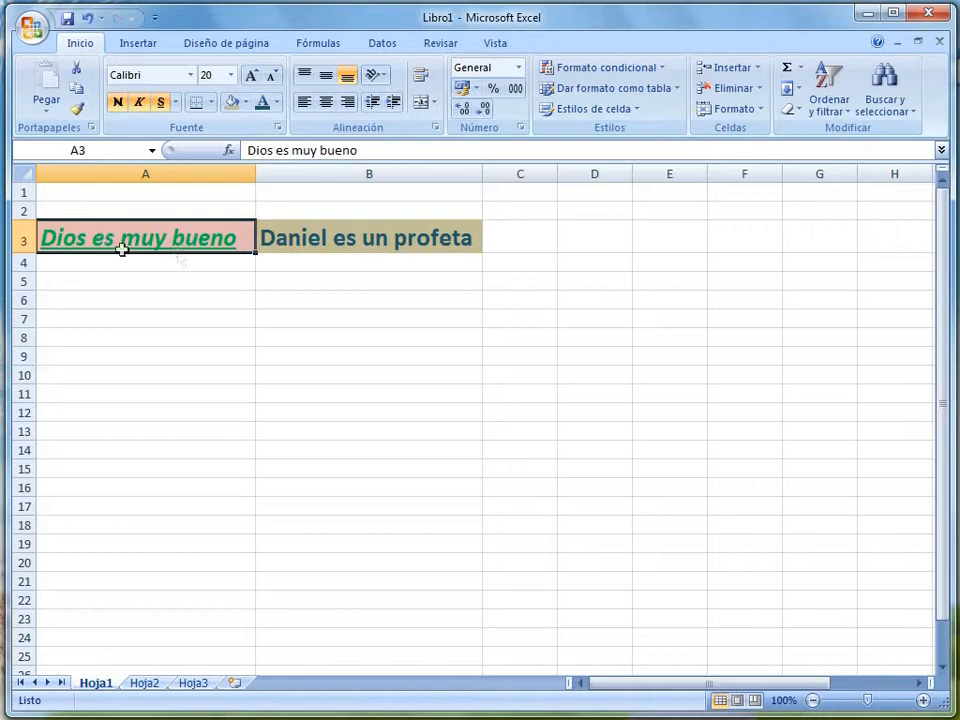
click(405, 244)
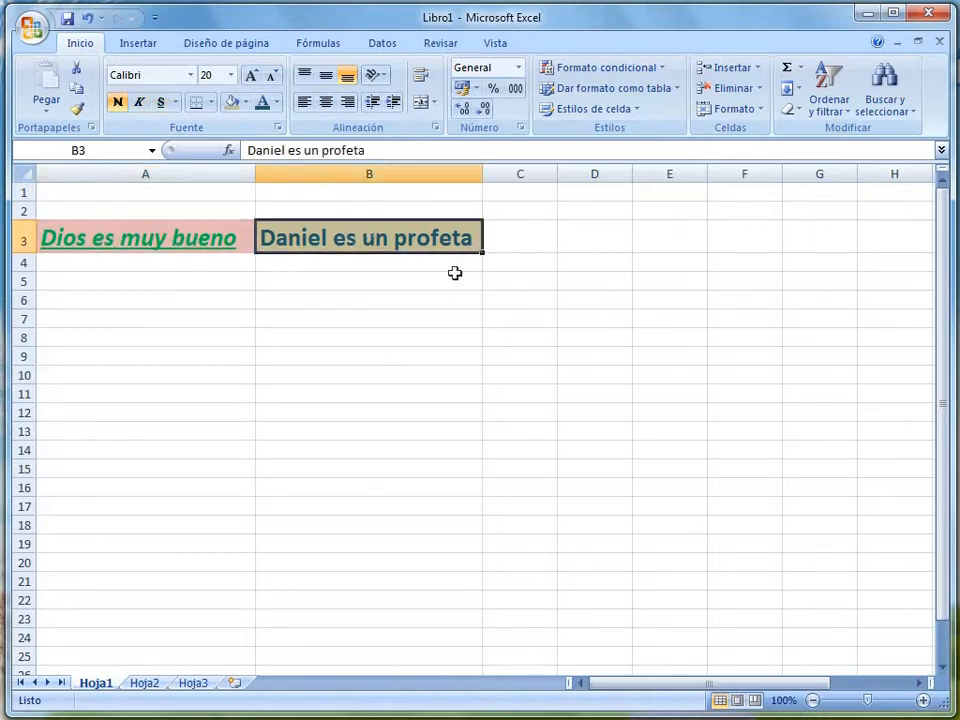
click(139, 102)
click(160, 102)
click(381, 316)
click(113, 264)
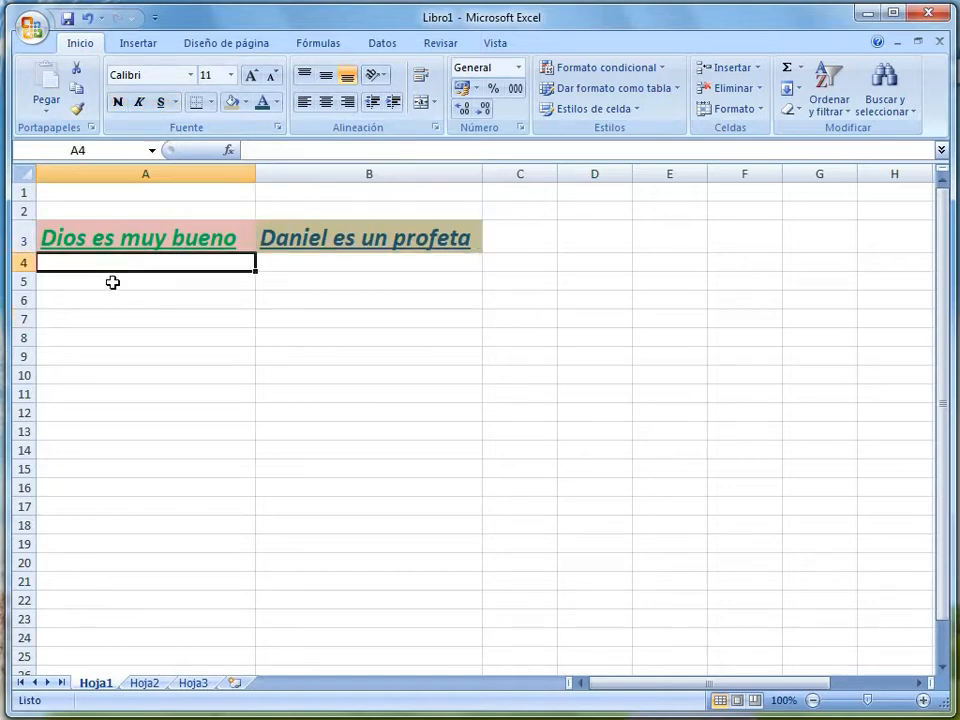
- Change the font of cell B3 to Batang and widen column B to fit the text
click(158, 235)
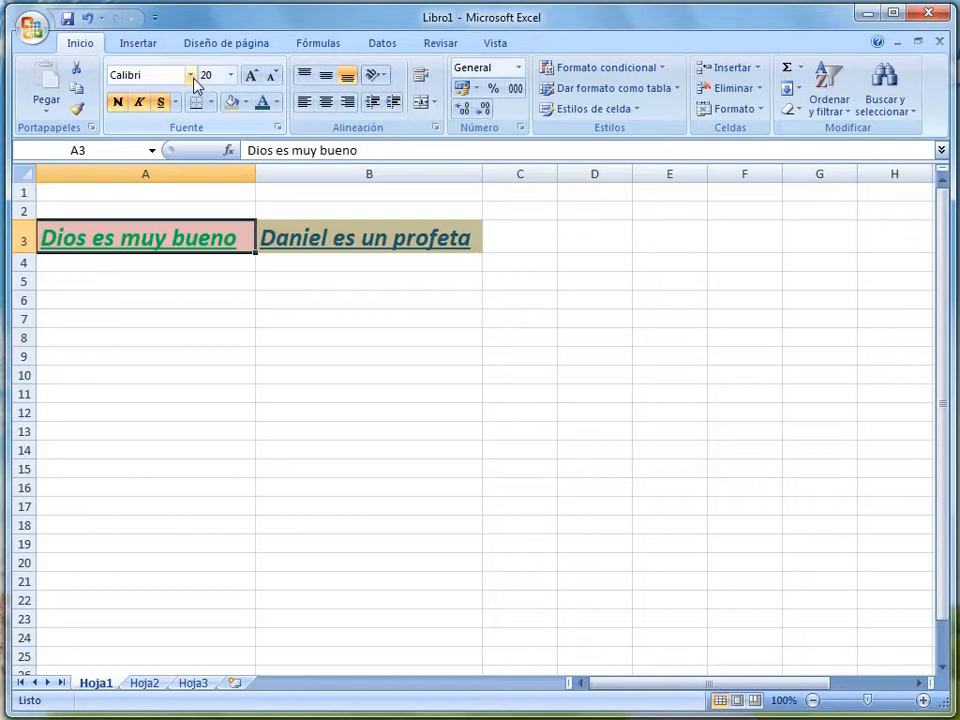
click(339, 240)
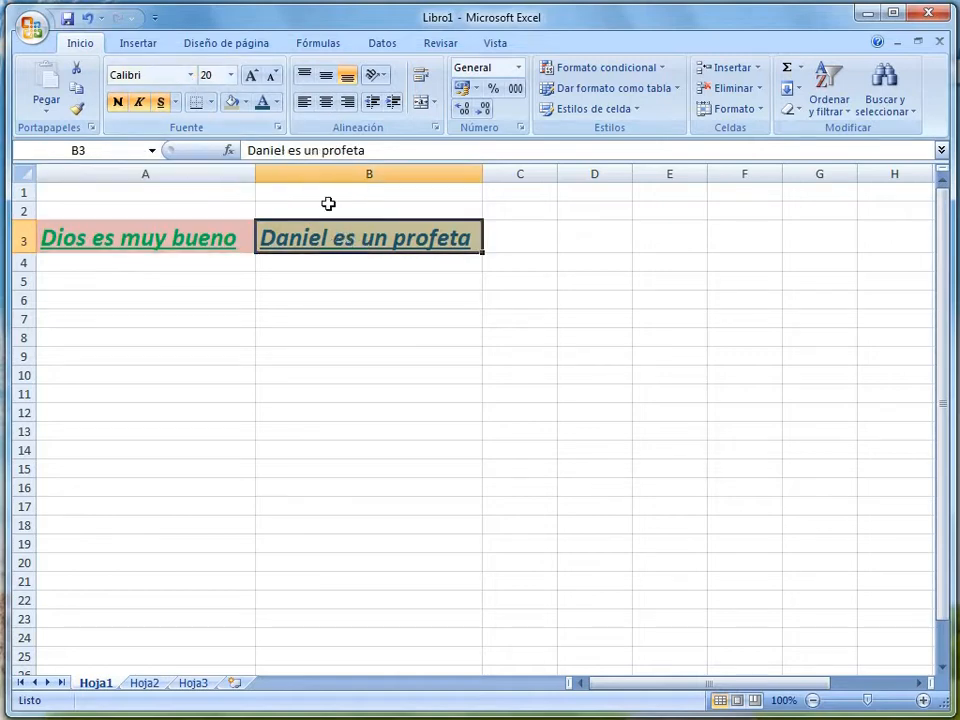
click(190, 77)
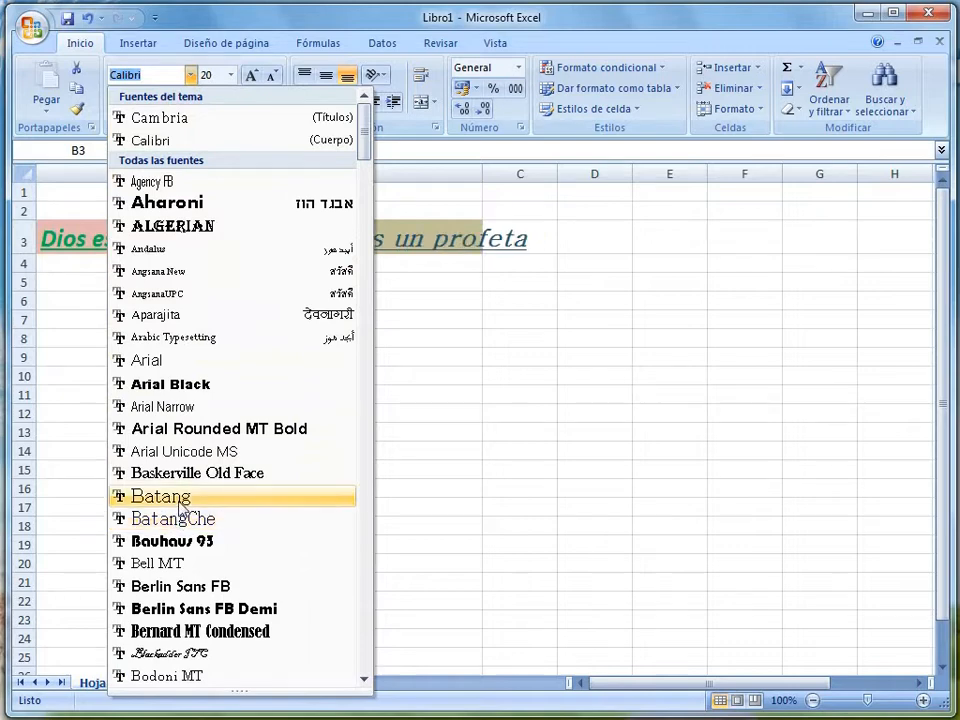
click(180, 500)
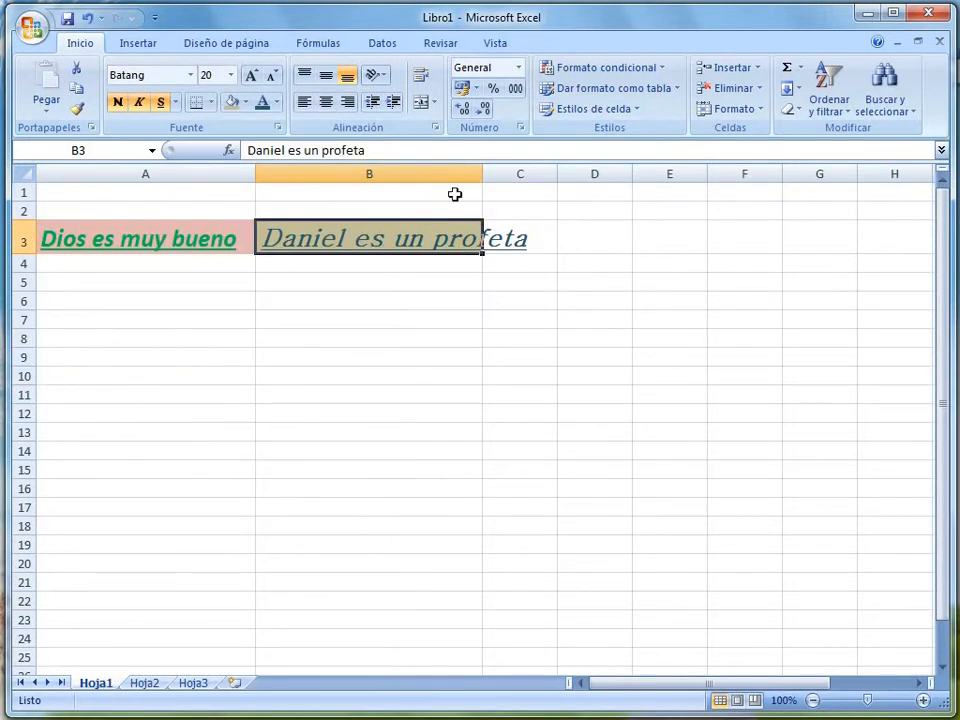
click(300, 340)
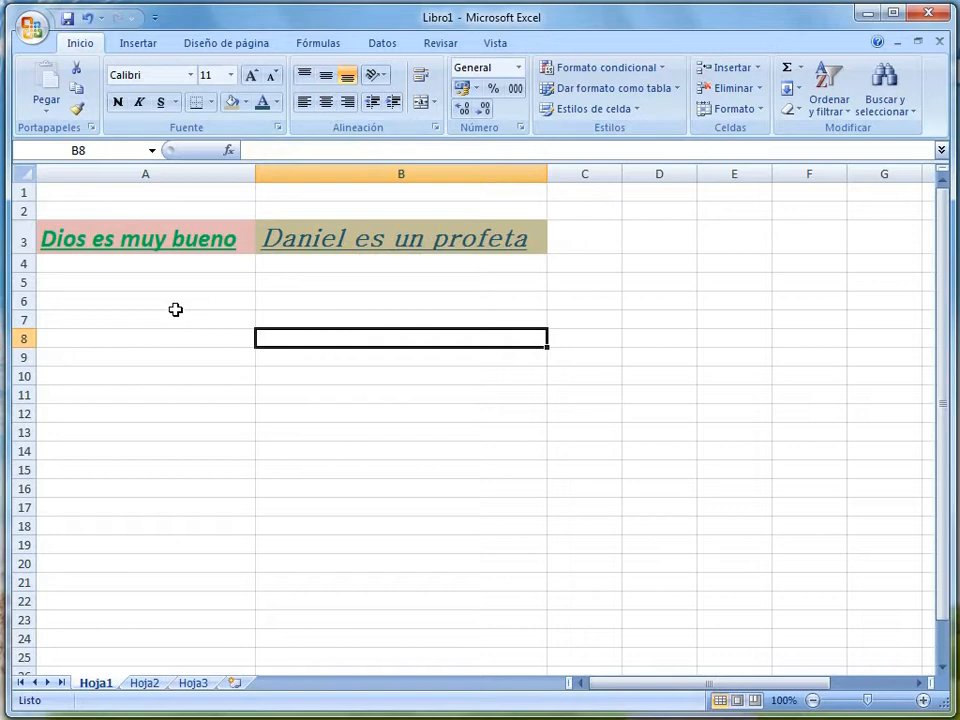
click(373, 238)
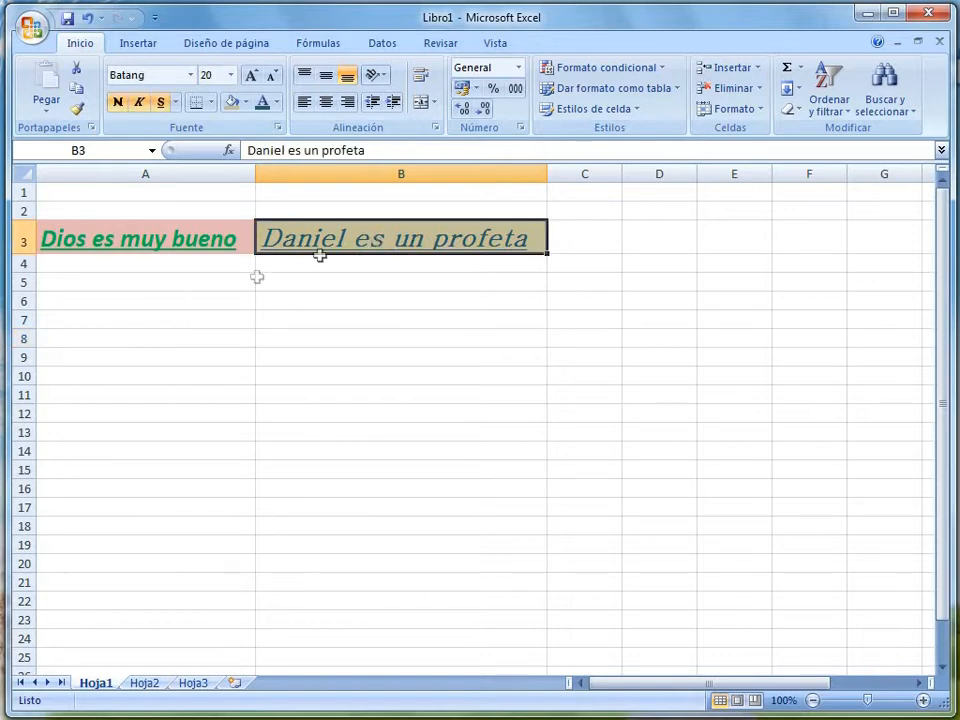
click(158, 241)
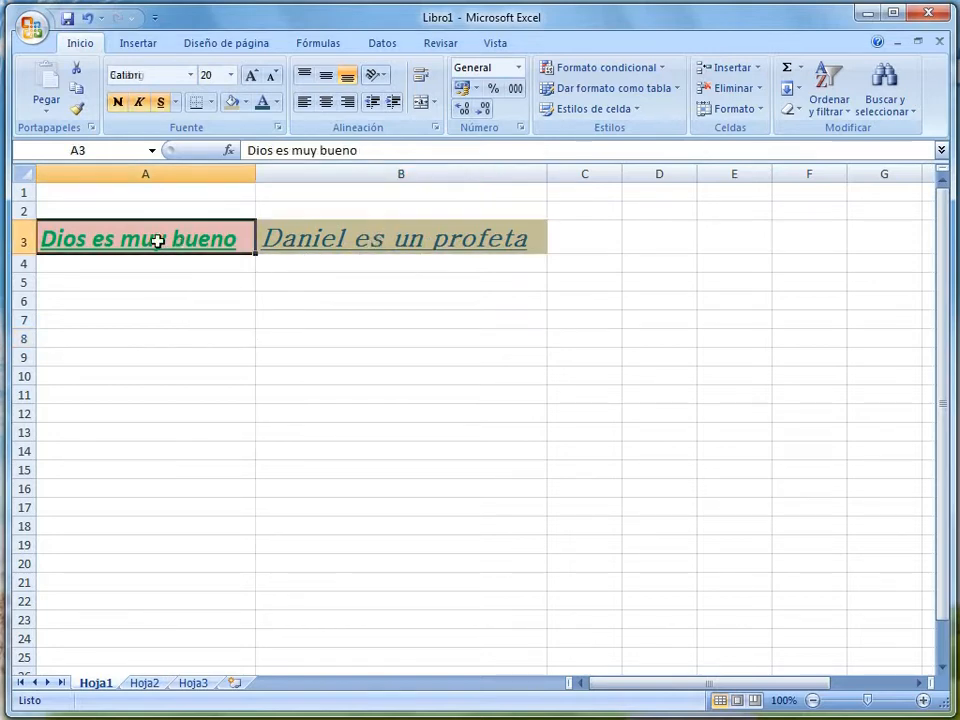
click(321, 240)
click(334, 301)
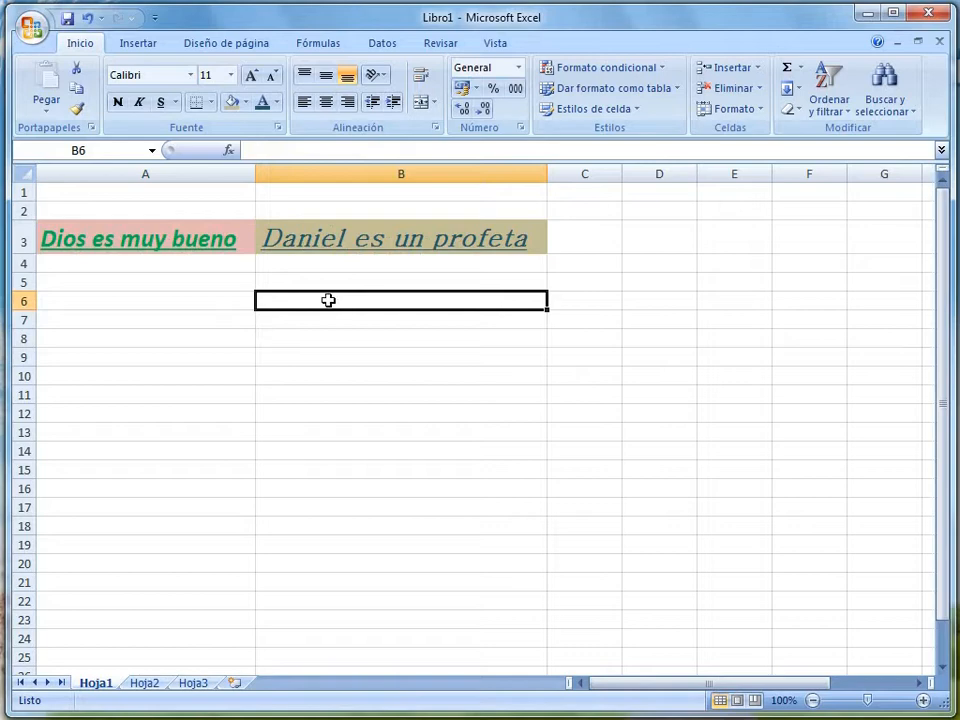
click(344, 237)
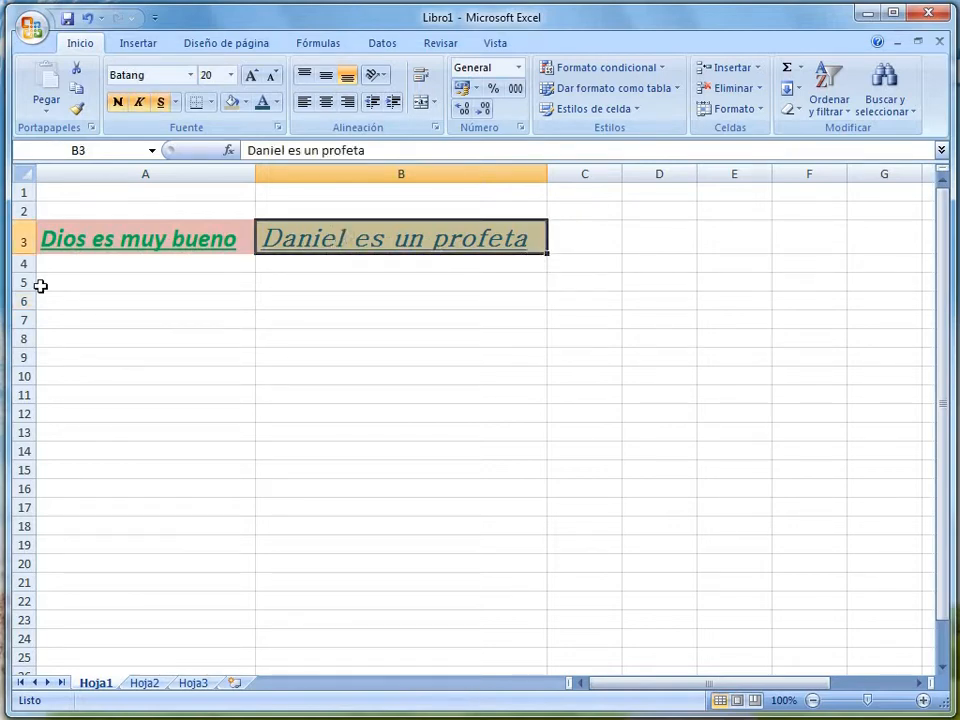
- Increase the height of row 3 to several times its size so the text has vertical room
drag(22, 256, 14, 352)
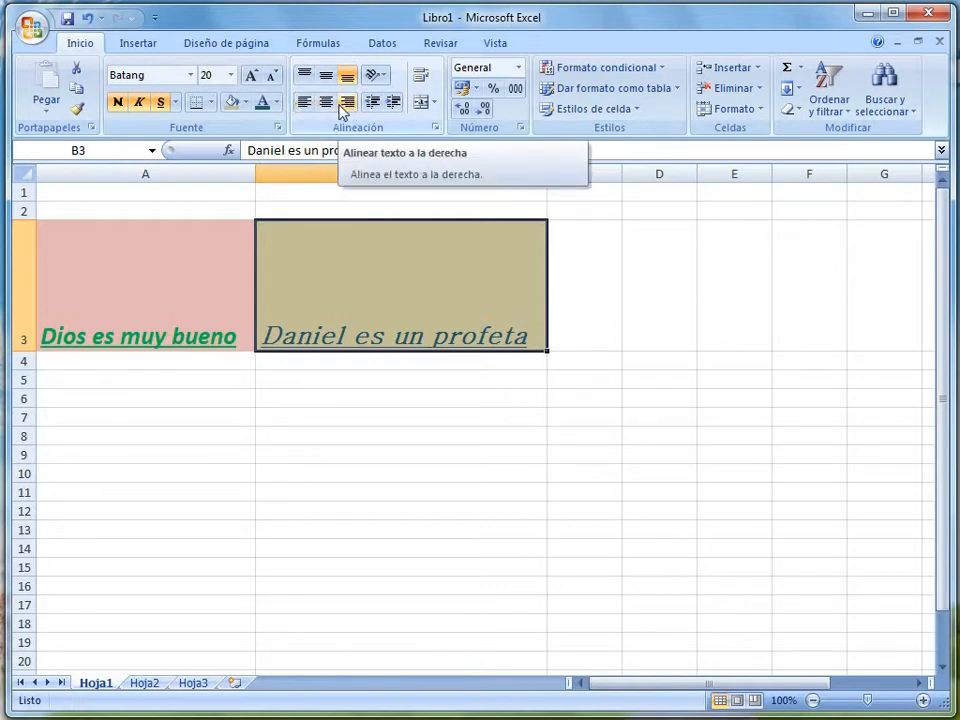
- Examine the horizontal and vertical text alignment options in the cell format settings of empty cell C3
right_click(584, 255)
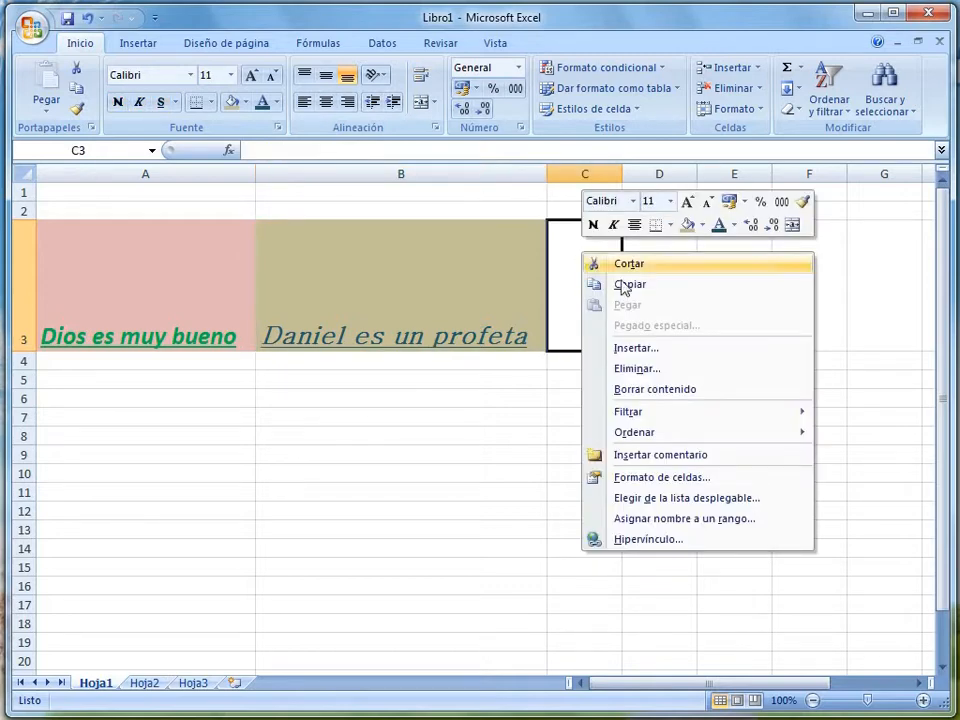
click(683, 487)
drag(550, 281, 424, 245)
click(412, 264)
drag(563, 233, 614, 219)
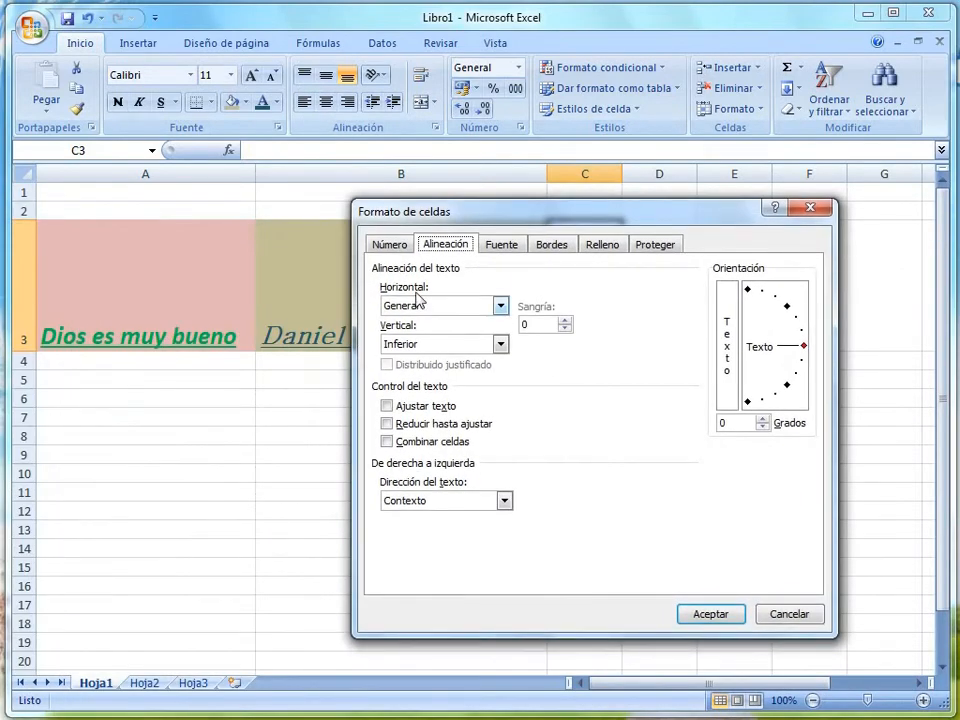
click(501, 307)
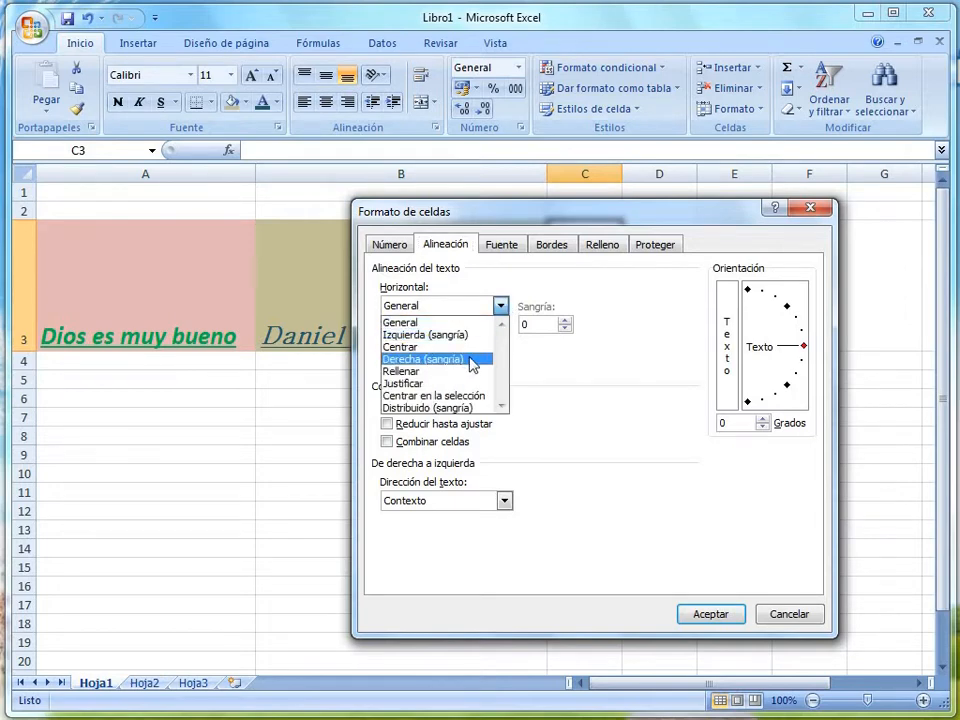
click(430, 322)
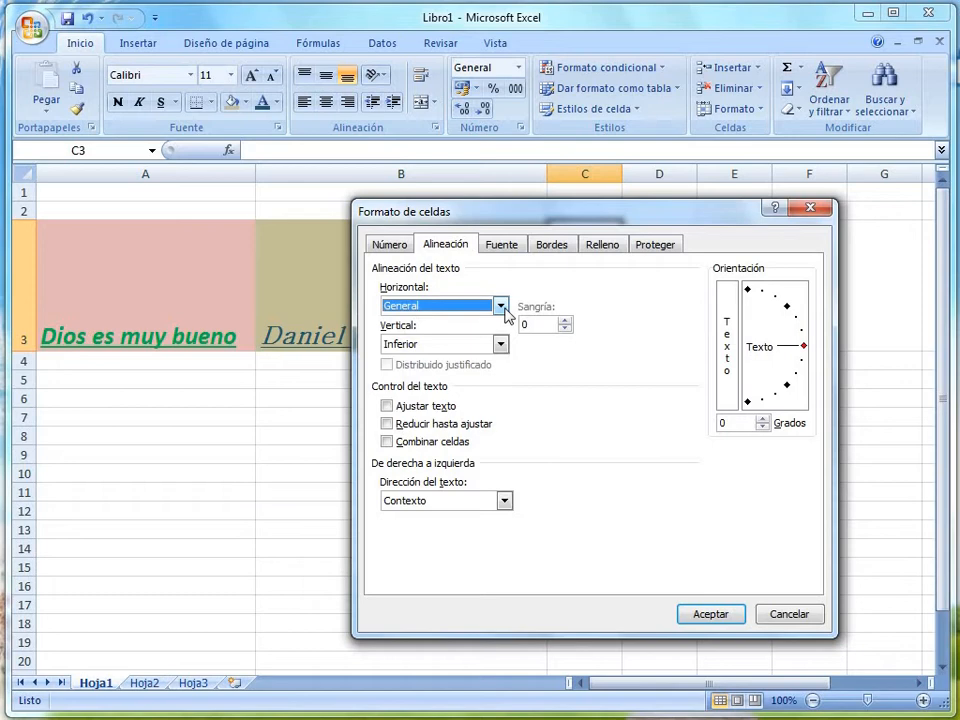
click(502, 344)
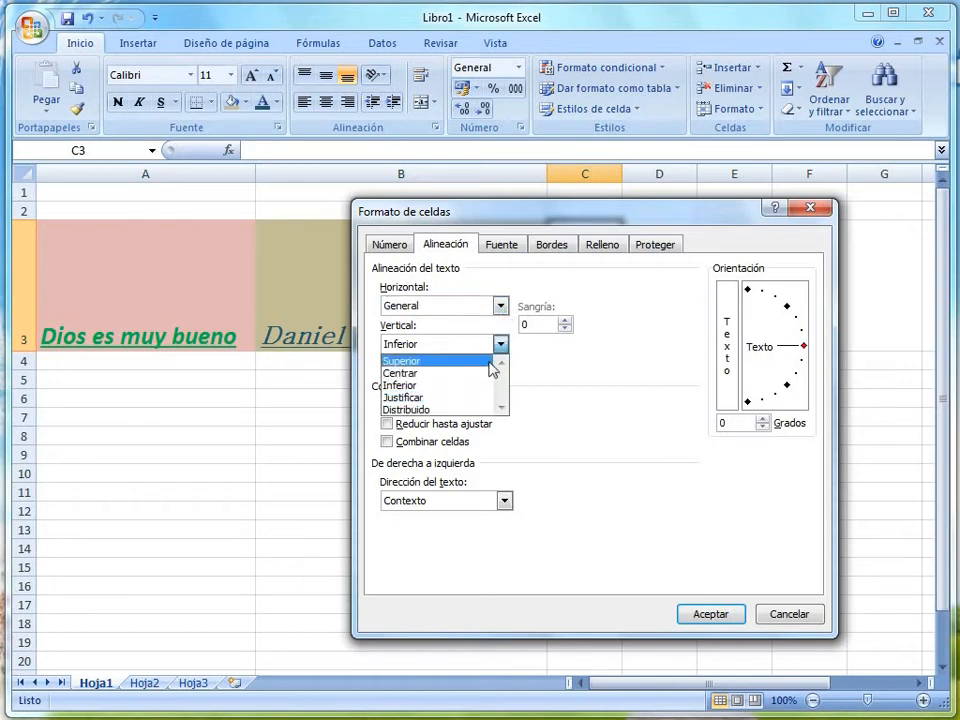
click(539, 224)
click(500, 306)
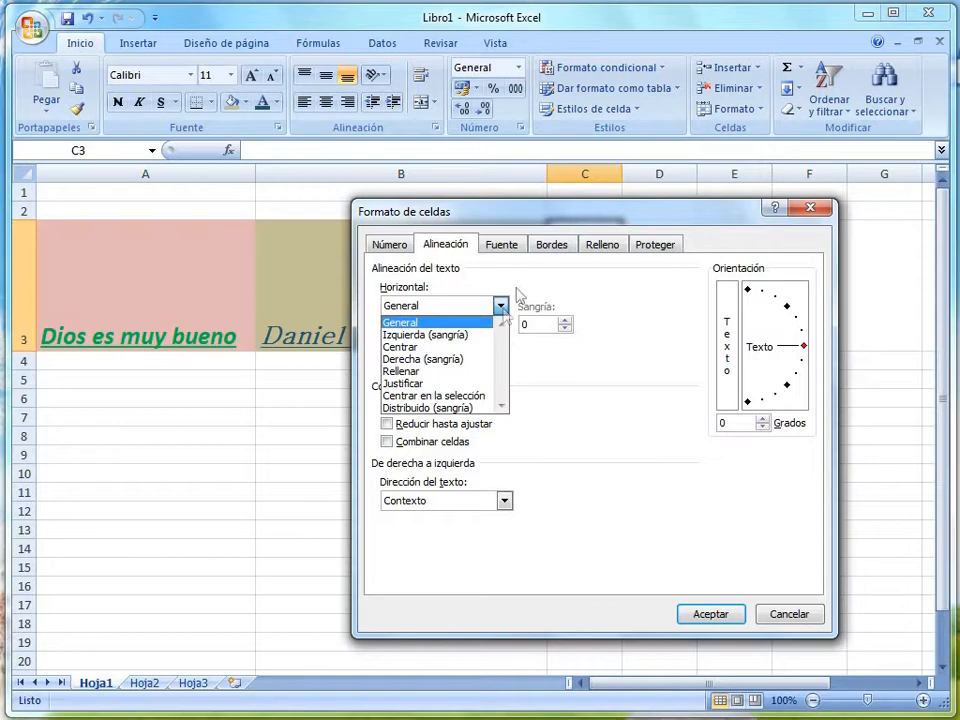
click(553, 221)
drag(599, 220, 640, 205)
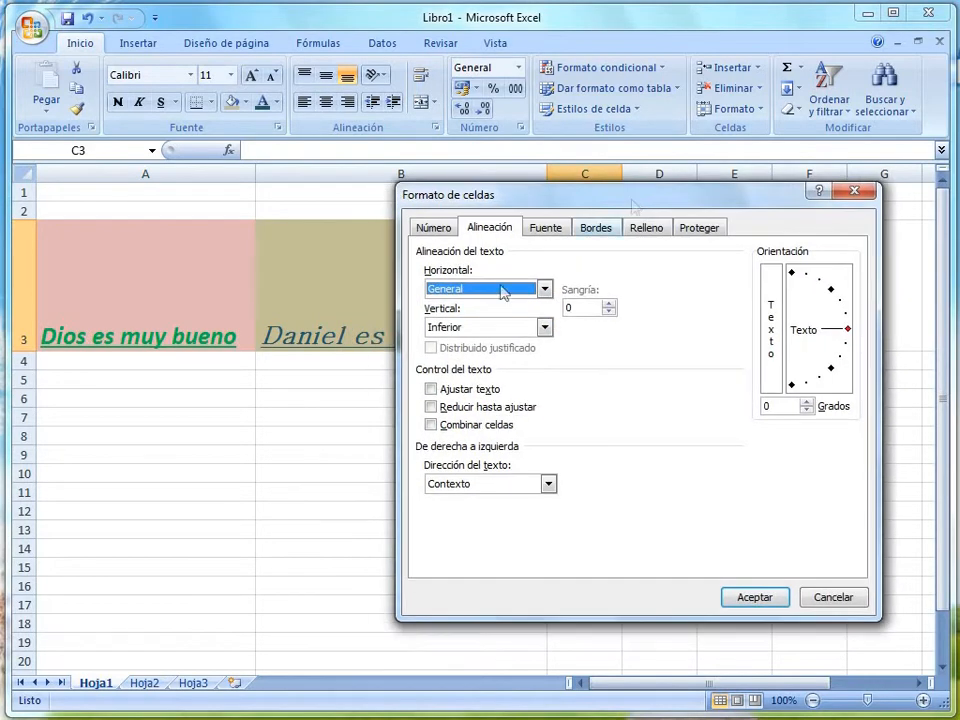
click(776, 599)
- Set both the horizontal and vertical text alignment of cell B3 to Centrar in its cell format settings
click(357, 306)
right_click(431, 286)
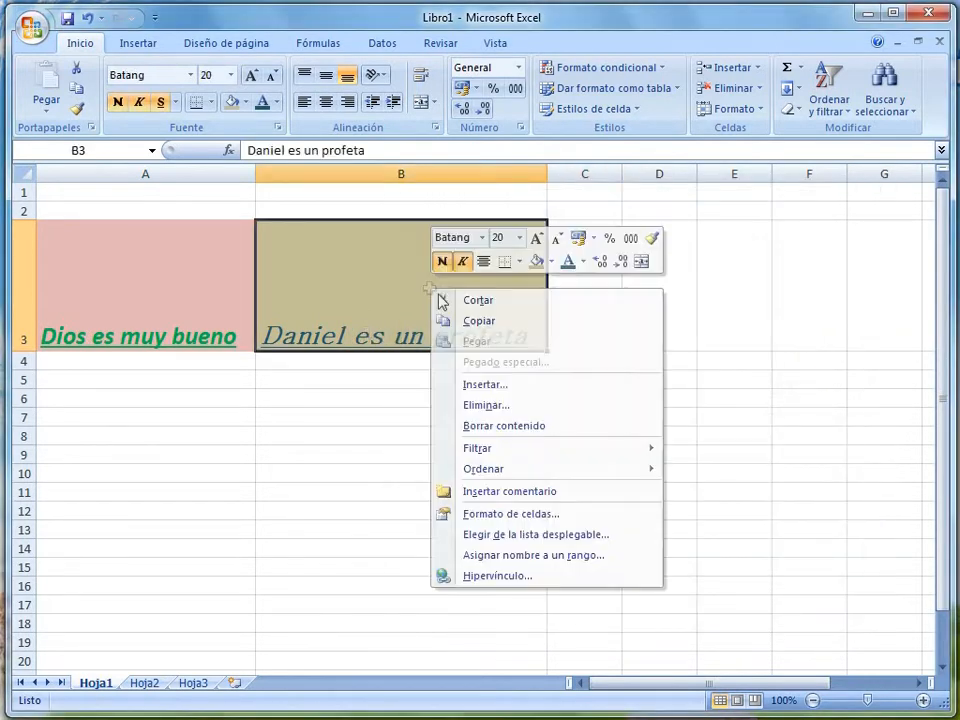
click(560, 516)
drag(576, 305, 686, 274)
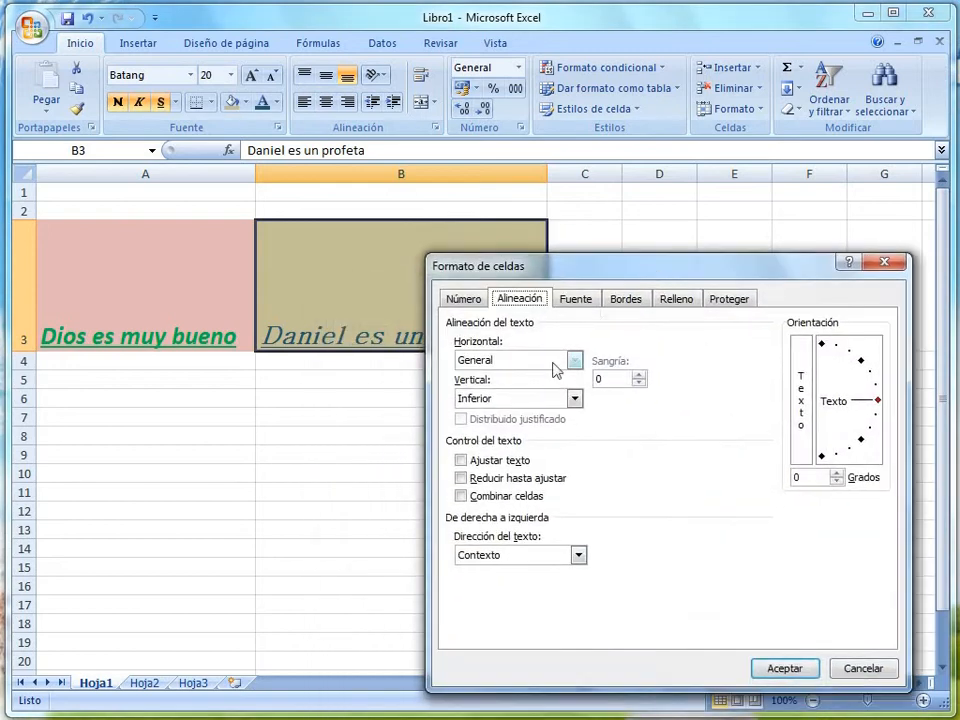
click(574, 360)
click(530, 401)
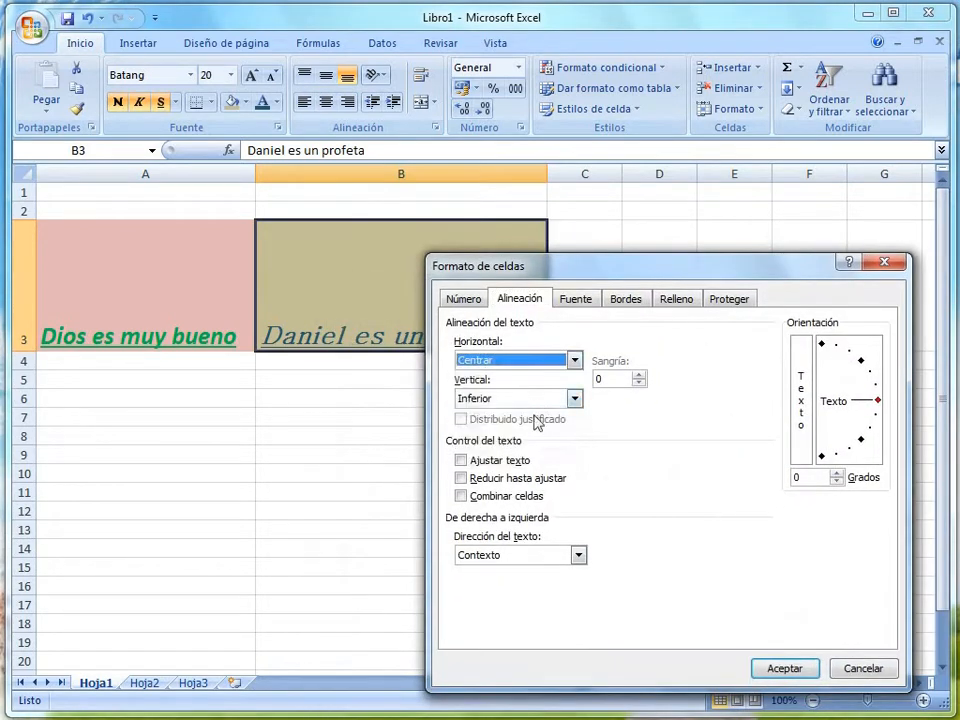
click(533, 402)
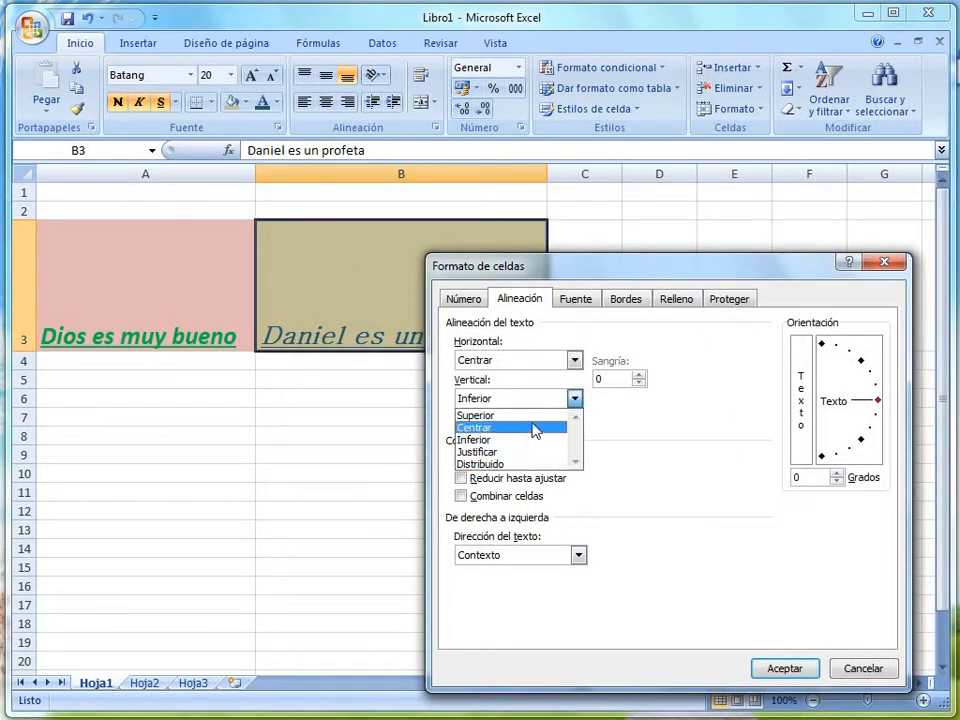
click(535, 430)
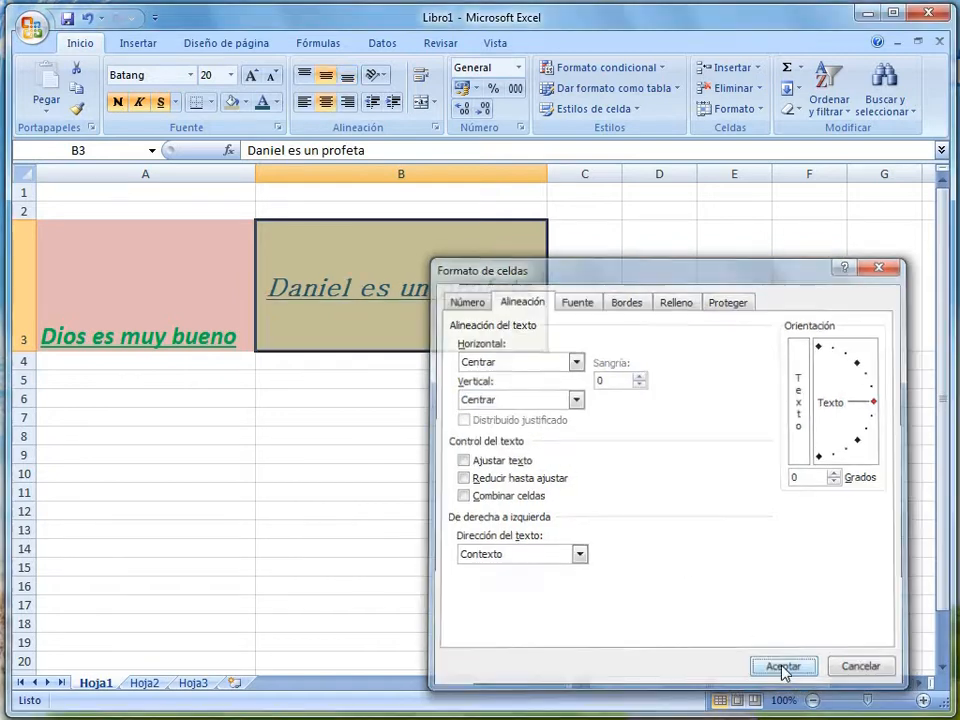
click(785, 669)
click(364, 420)
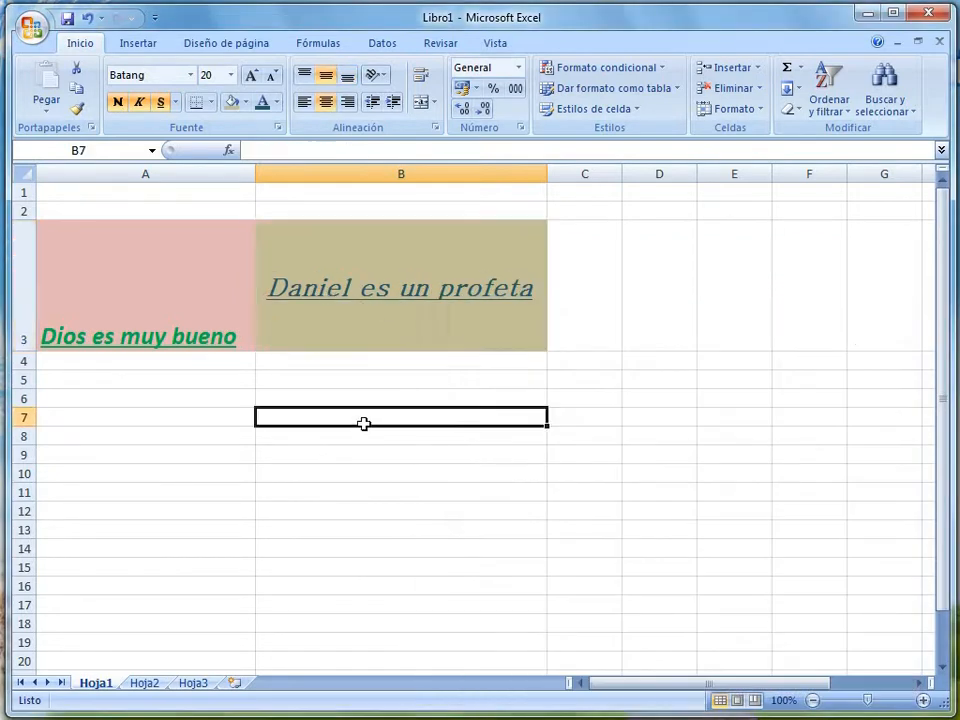
click(437, 293)
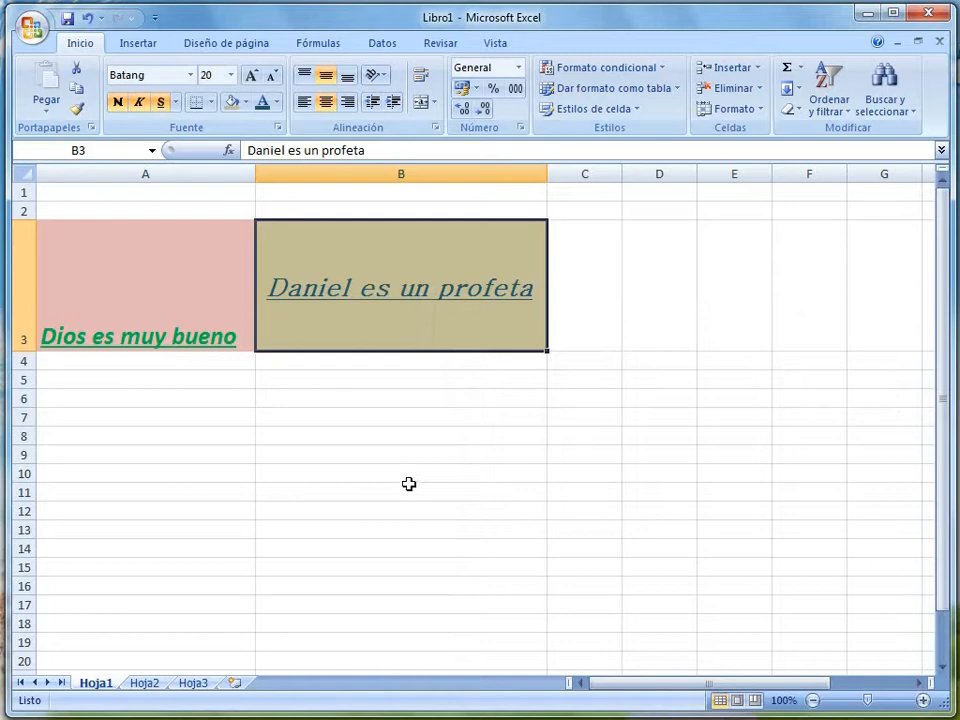
- Align the text in cell A3 vertically to the middle
click(123, 291)
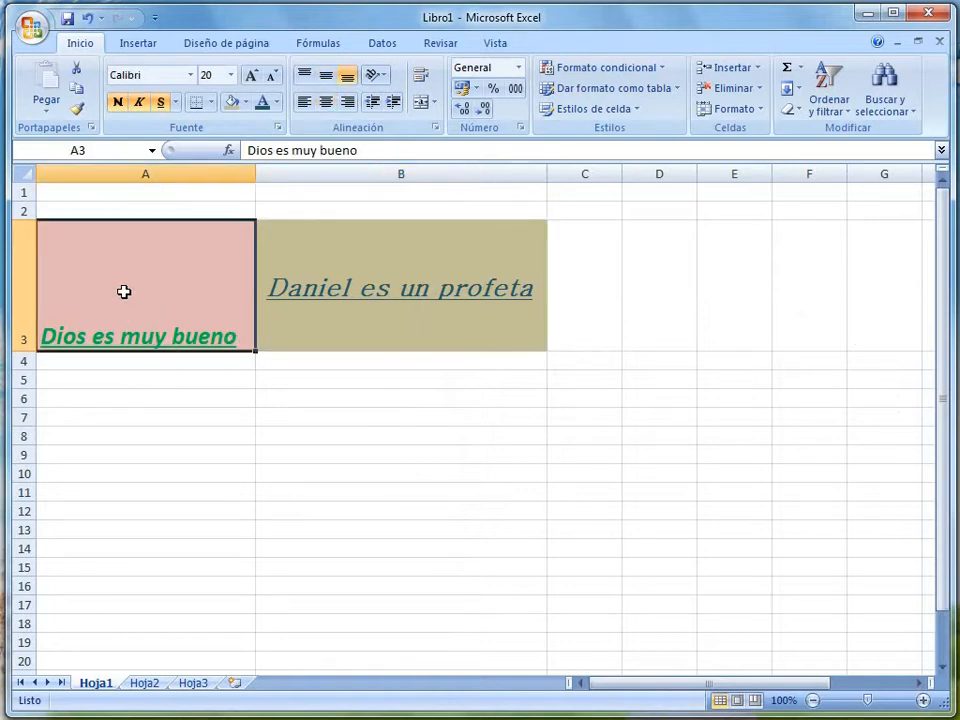
click(329, 82)
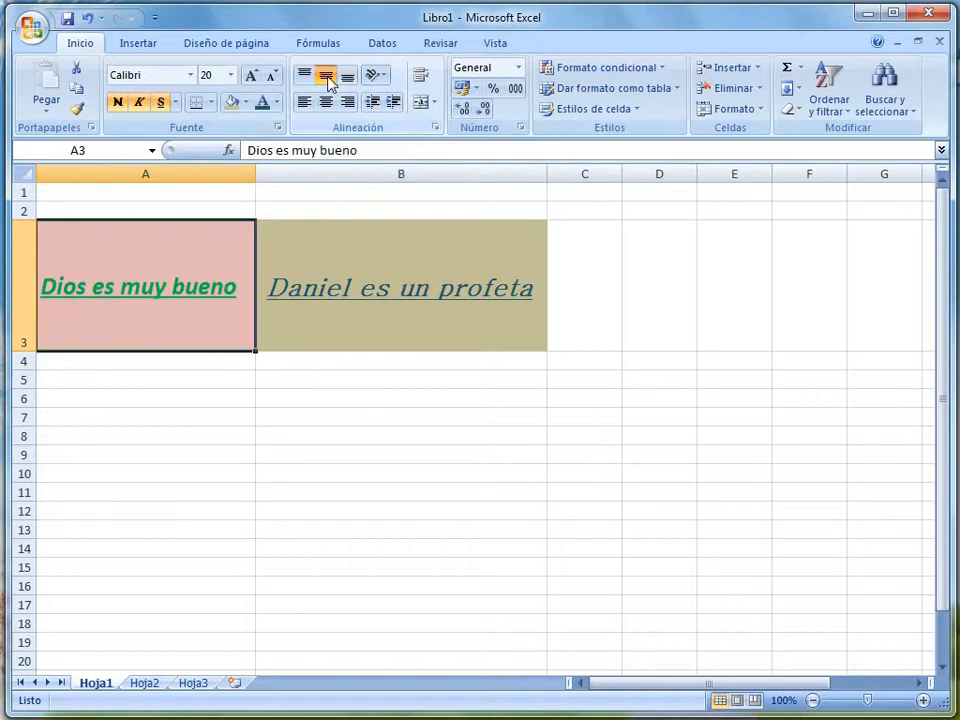
click(129, 424)
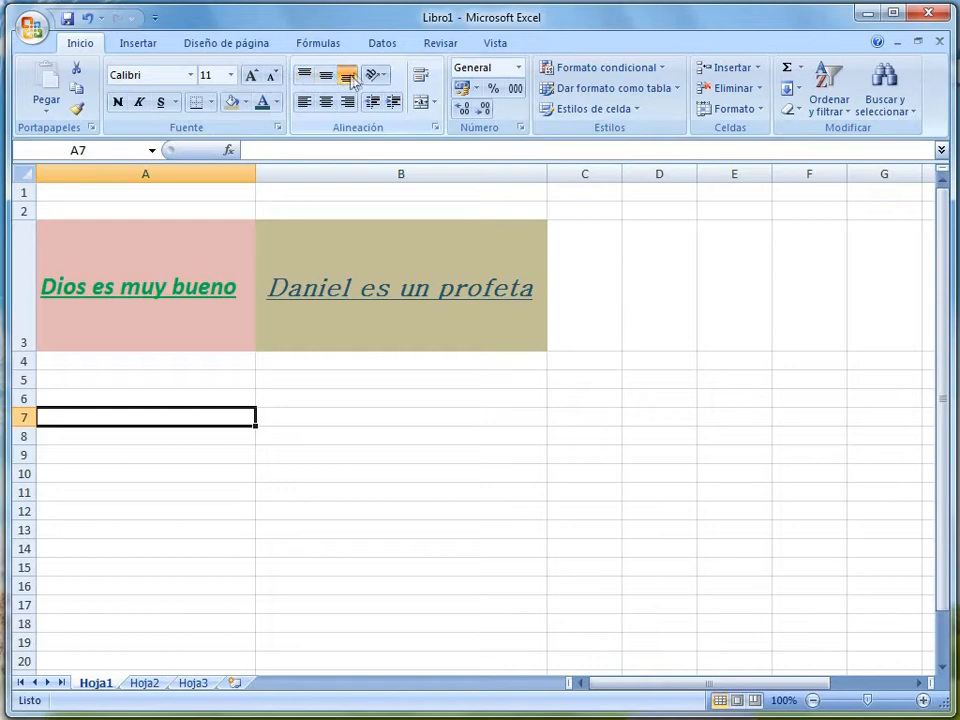
- Try the top, bottom and middle vertical alignments on the text in cell A3
click(304, 78)
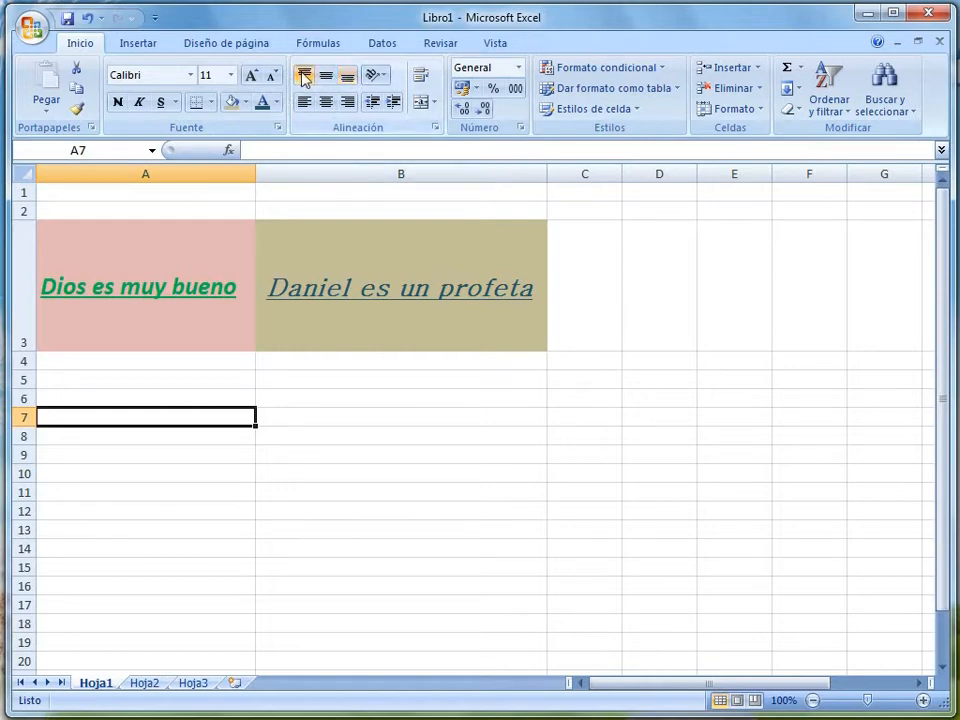
click(122, 290)
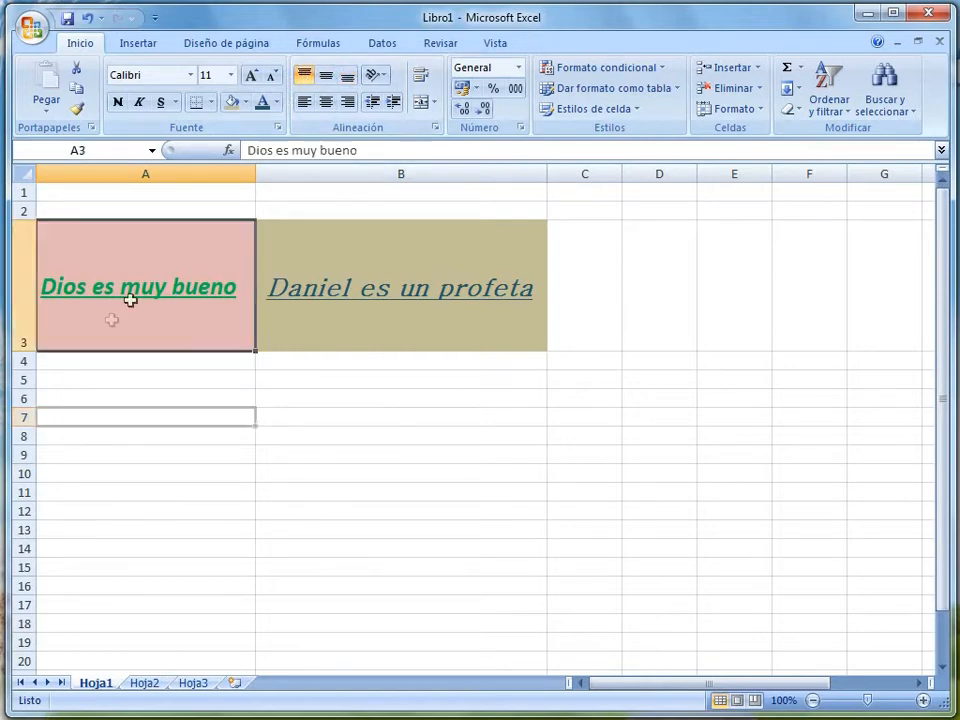
click(304, 76)
click(348, 79)
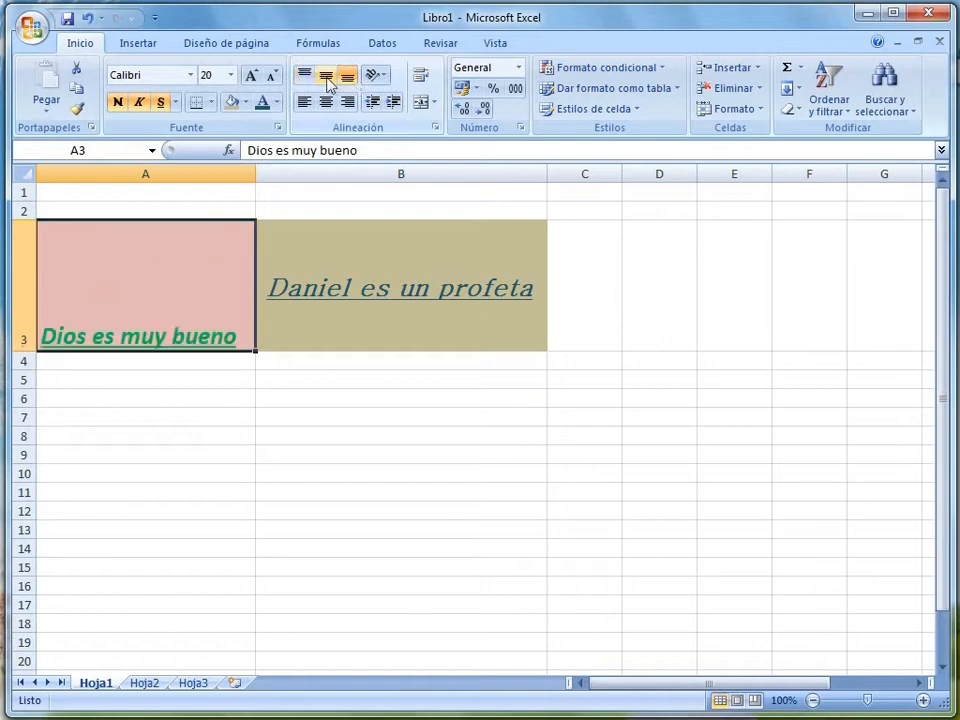
click(326, 78)
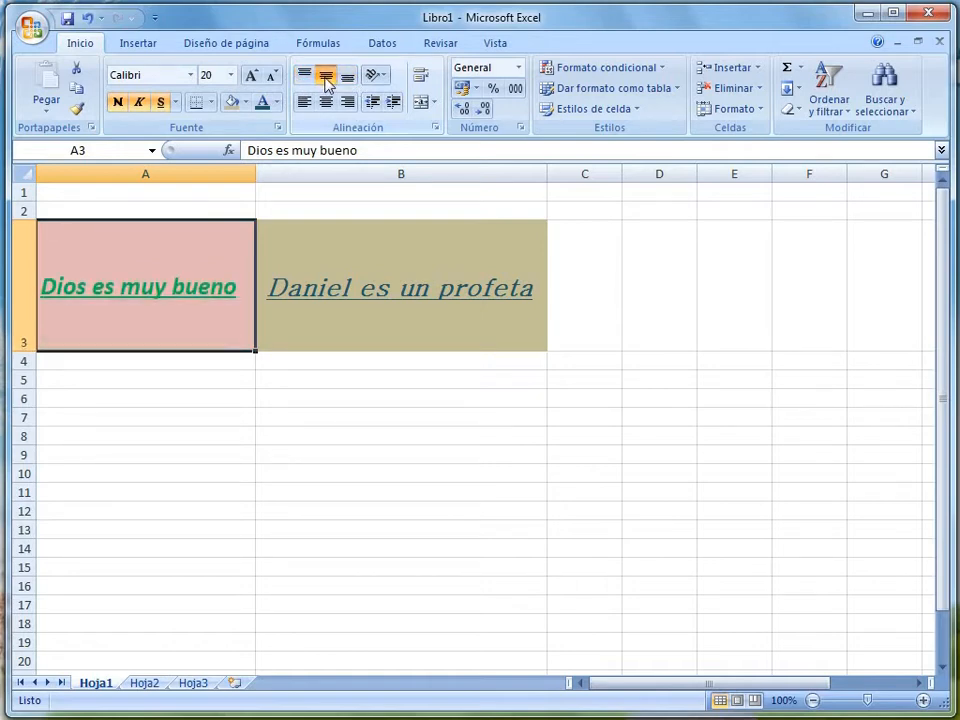
- Align the text in cell A3 to the top of the cell
click(262, 378)
click(182, 281)
click(304, 76)
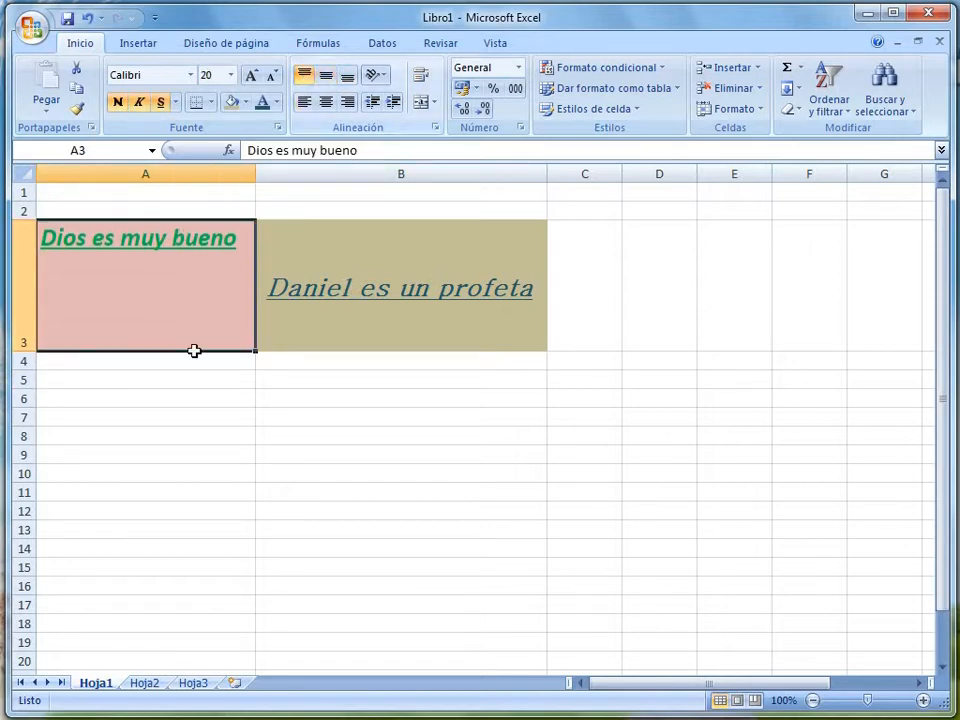
click(245, 455)
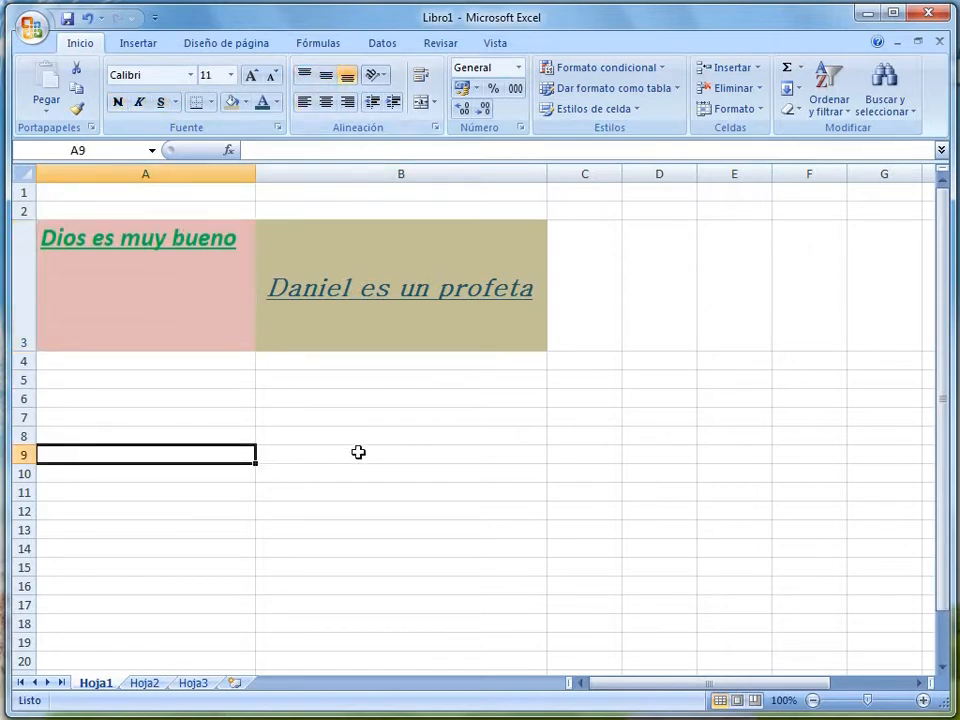
- Enter "Soy un siervo de Dios" in cell C3 and autofit column C to the text
click(577, 283)
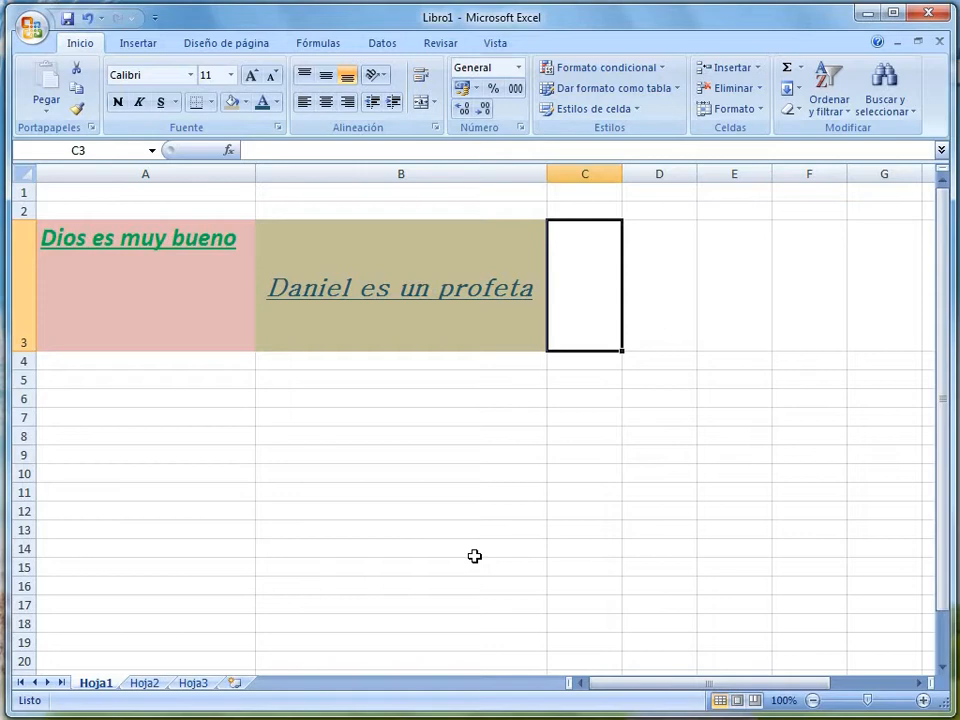
text(Soy un)
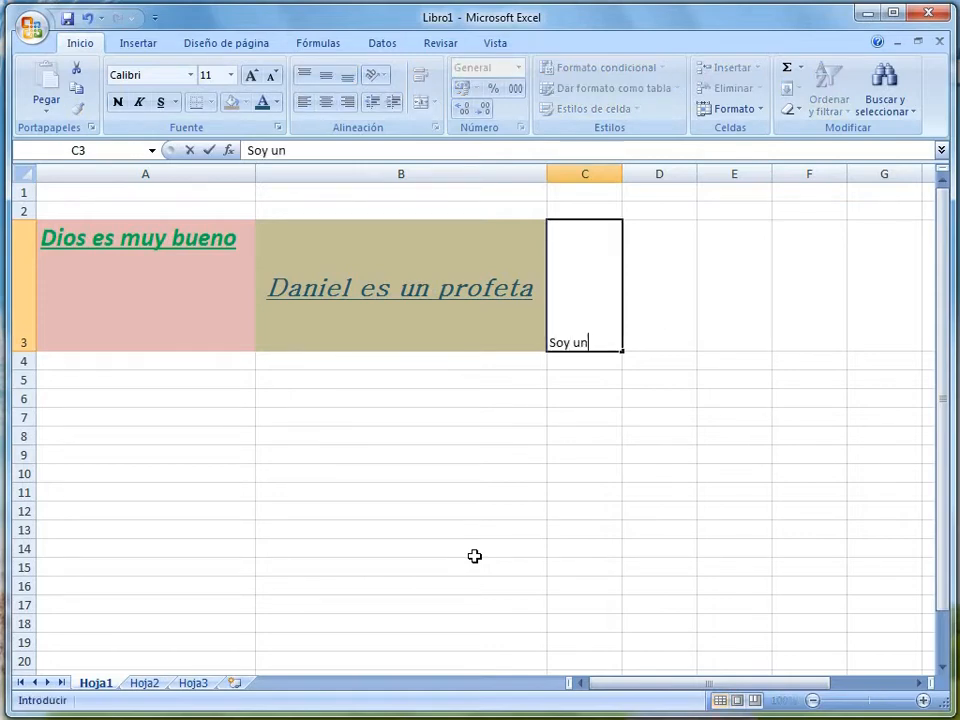
text( siervo de Dios)
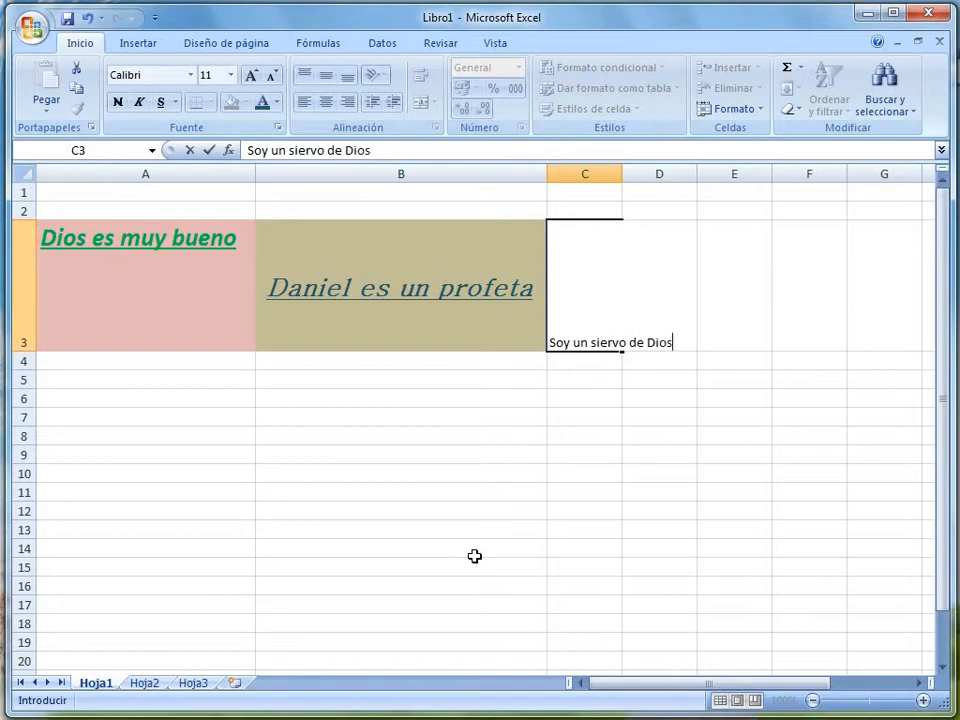
key(Return)
key(Up)
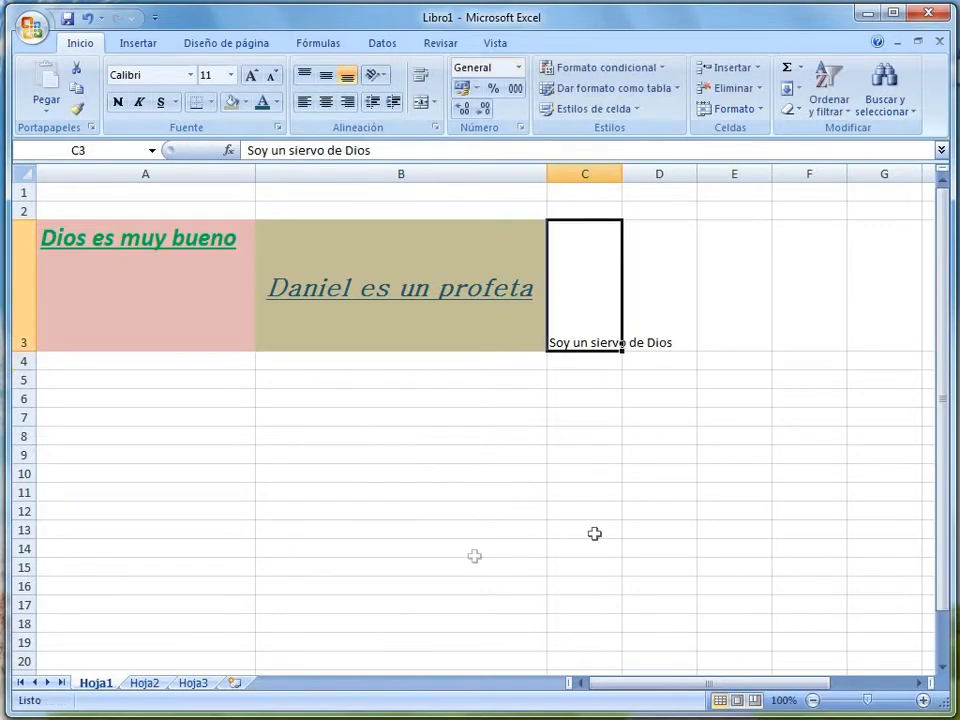
double_click(622, 172)
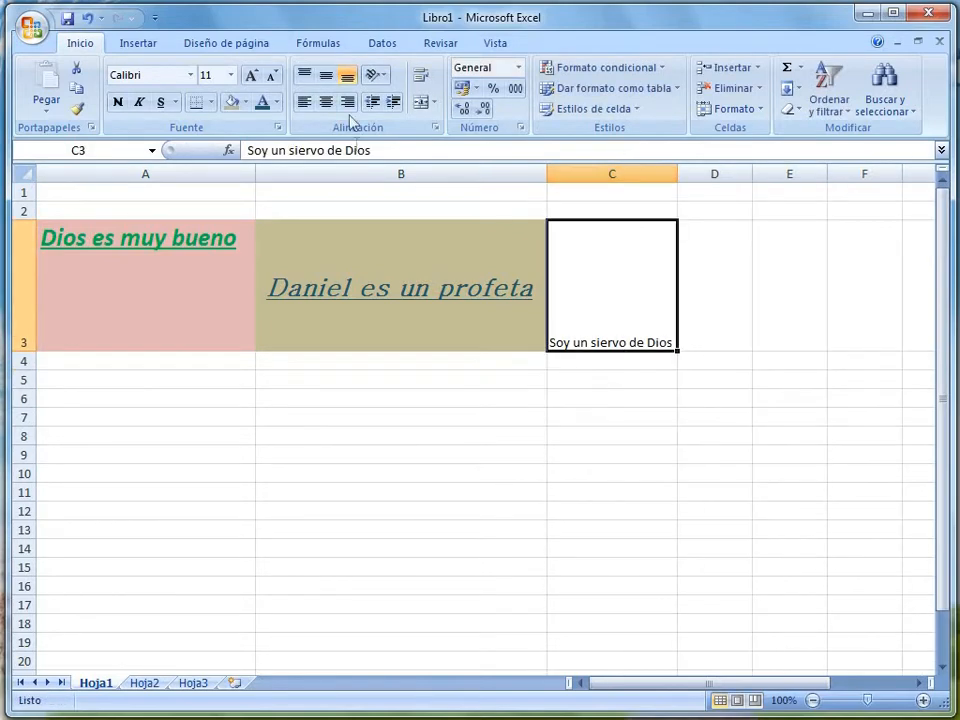
- Fill cell C3 with the darker orange theme colour and set its font colour to dark purple
click(246, 104)
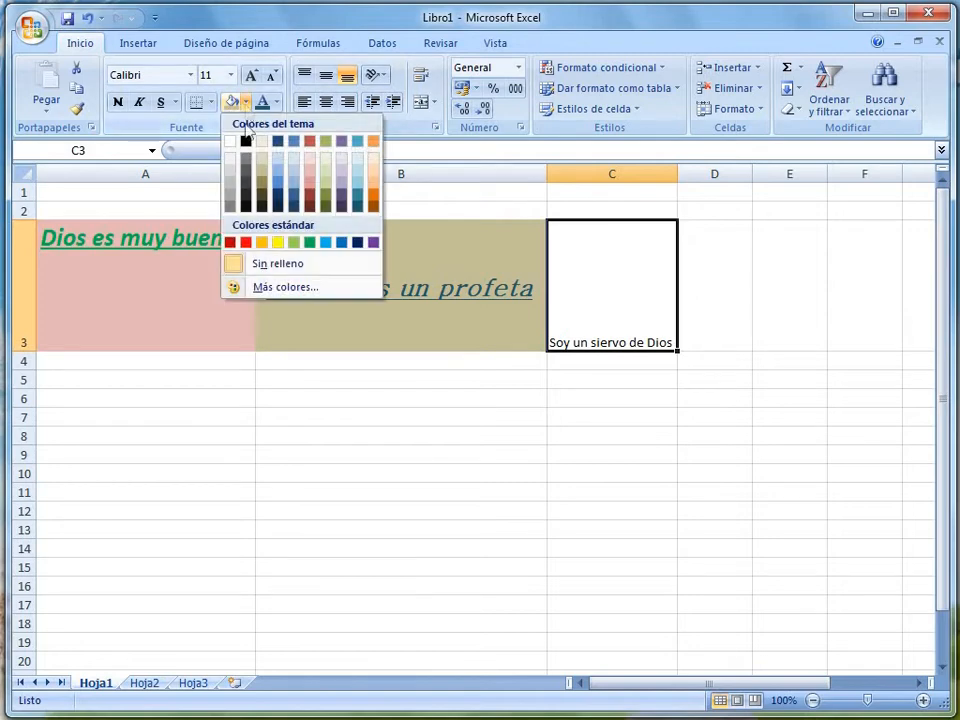
click(371, 203)
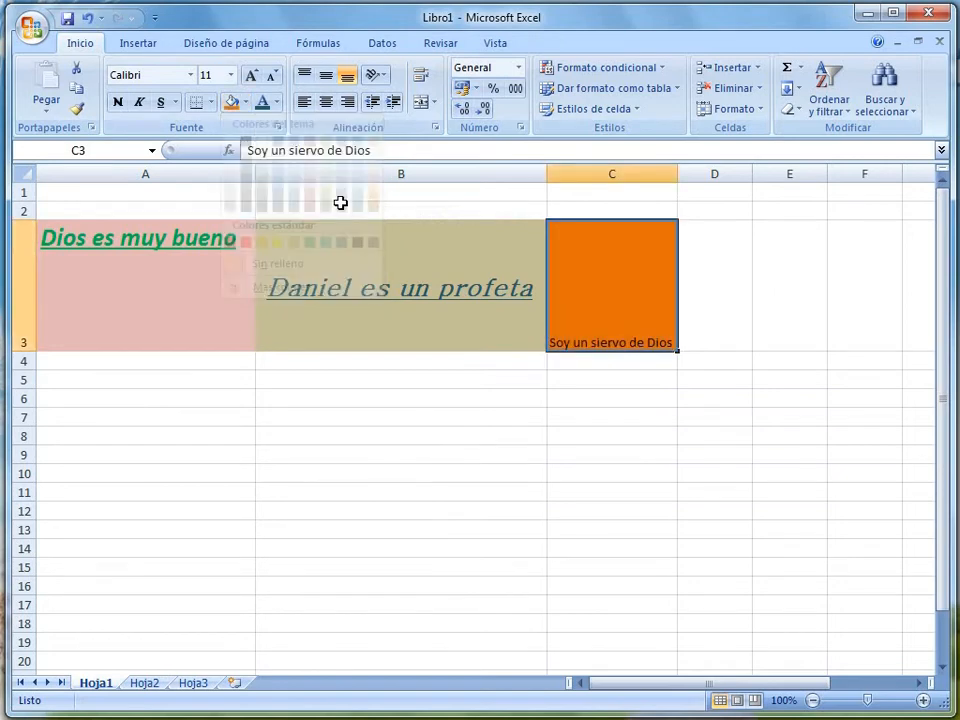
click(276, 104)
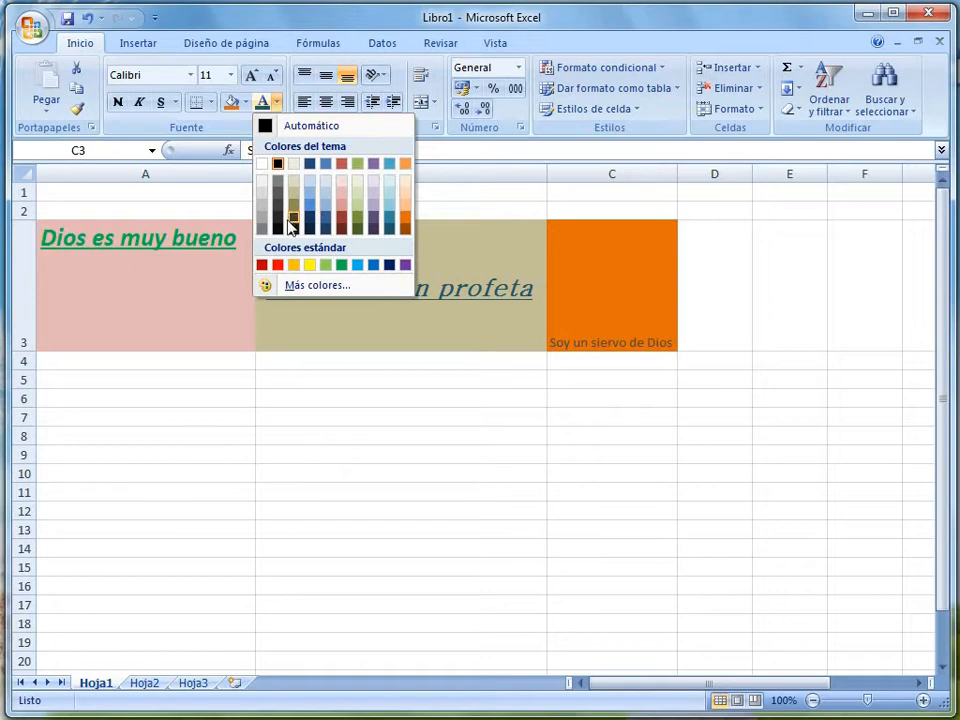
click(375, 221)
- Apply bold, italic and underline to the text in cell C3
click(118, 102)
click(139, 103)
click(160, 103)
- Increase the font size of cell C3 to 20 and autofit column C to the enlarged text
click(252, 77)
click(252, 77)
click(252, 77)
click(252, 77)
click(252, 77)
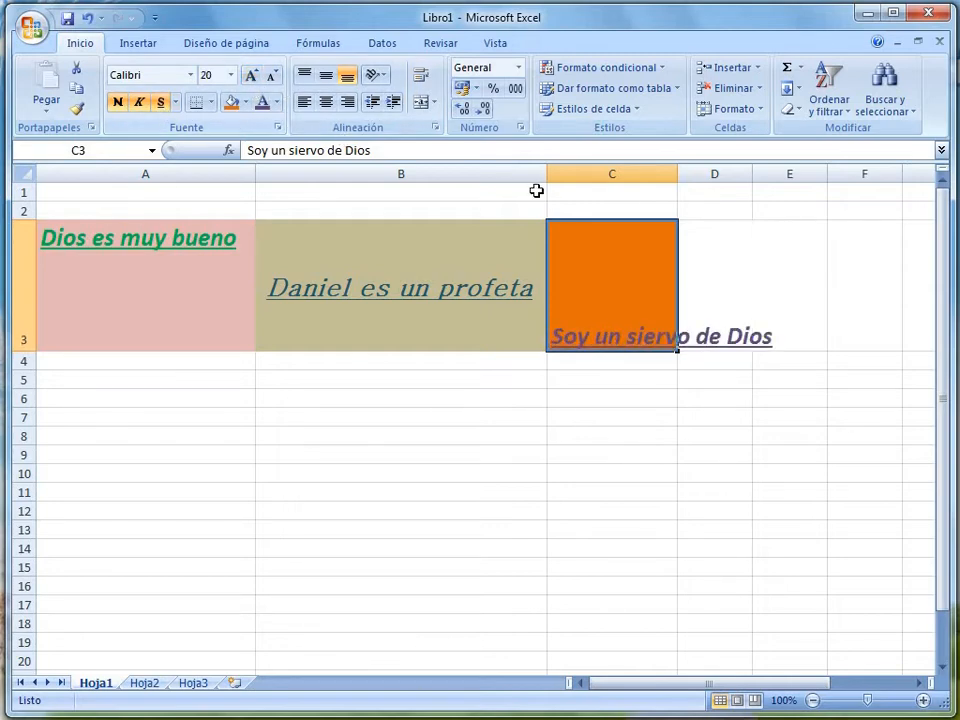
double_click(677, 175)
click(404, 435)
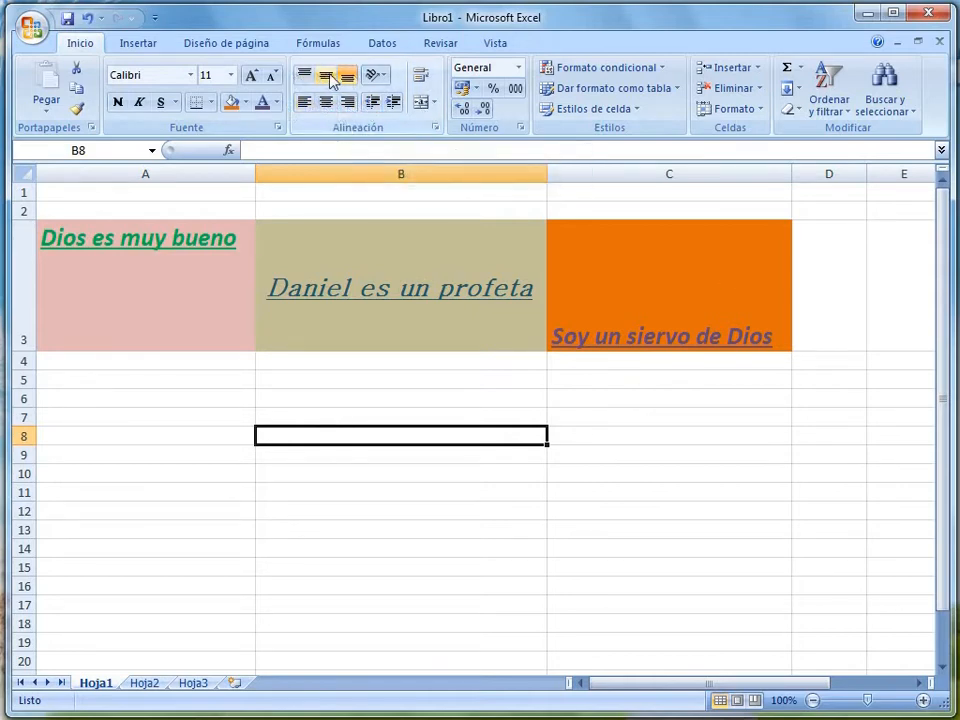
click(615, 293)
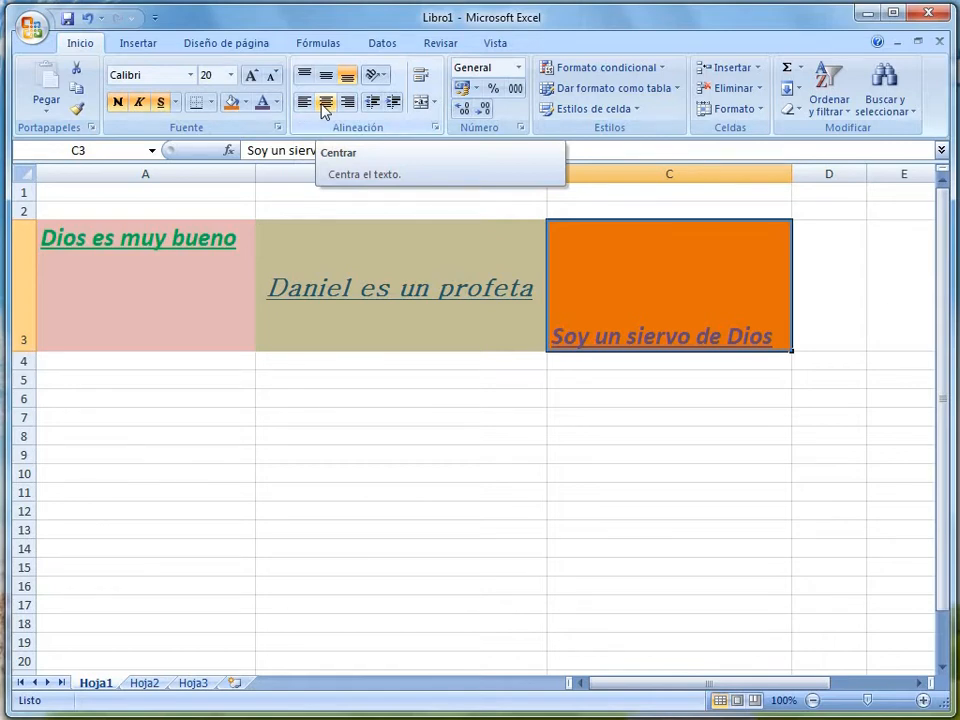
click(103, 319)
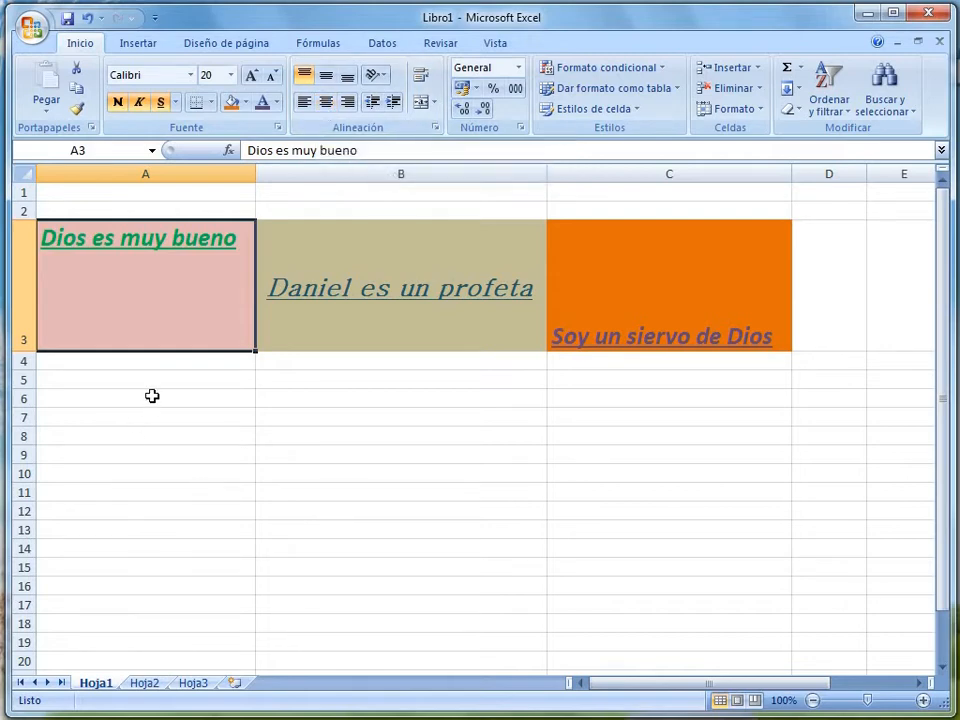
- Enter the biblical names "Daniel" in cell A6 and "Jose" in cell A7
click(150, 396)
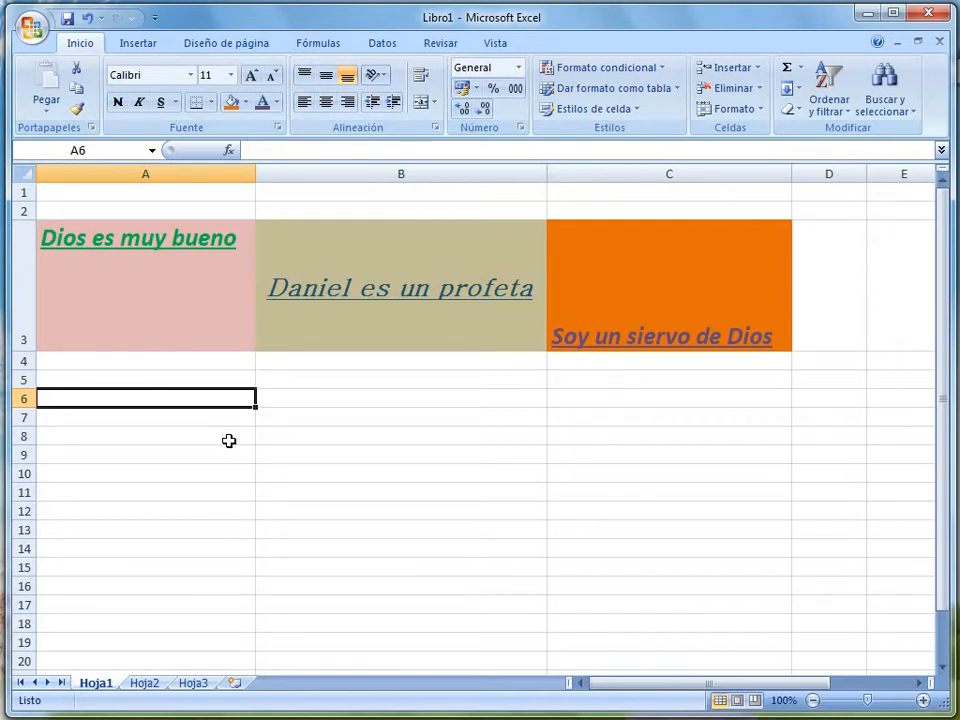
text(Daniel)
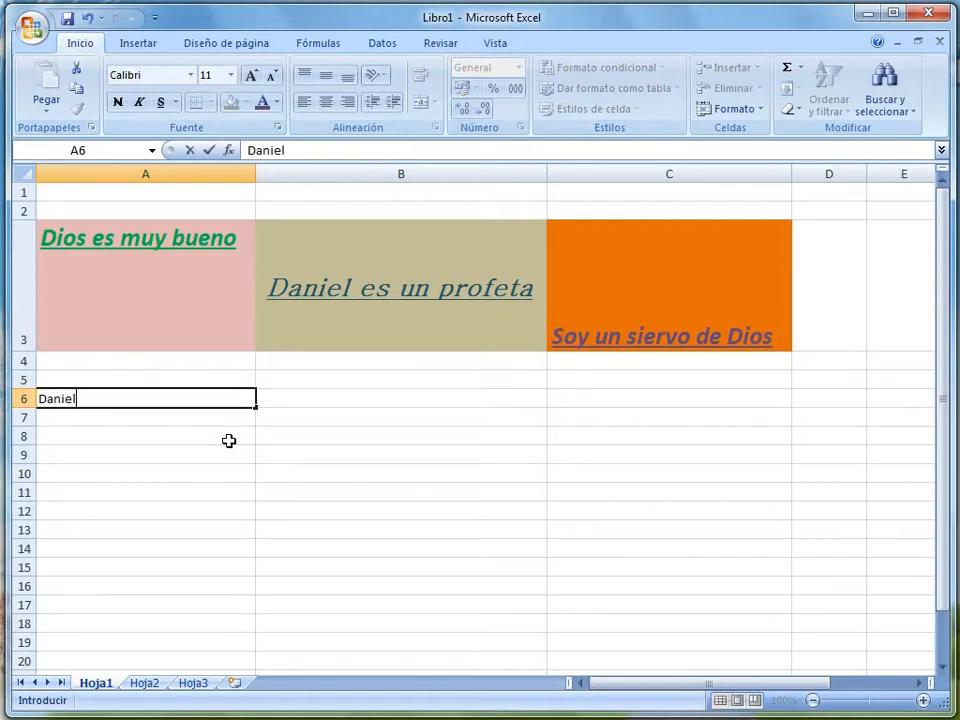
key(Return)
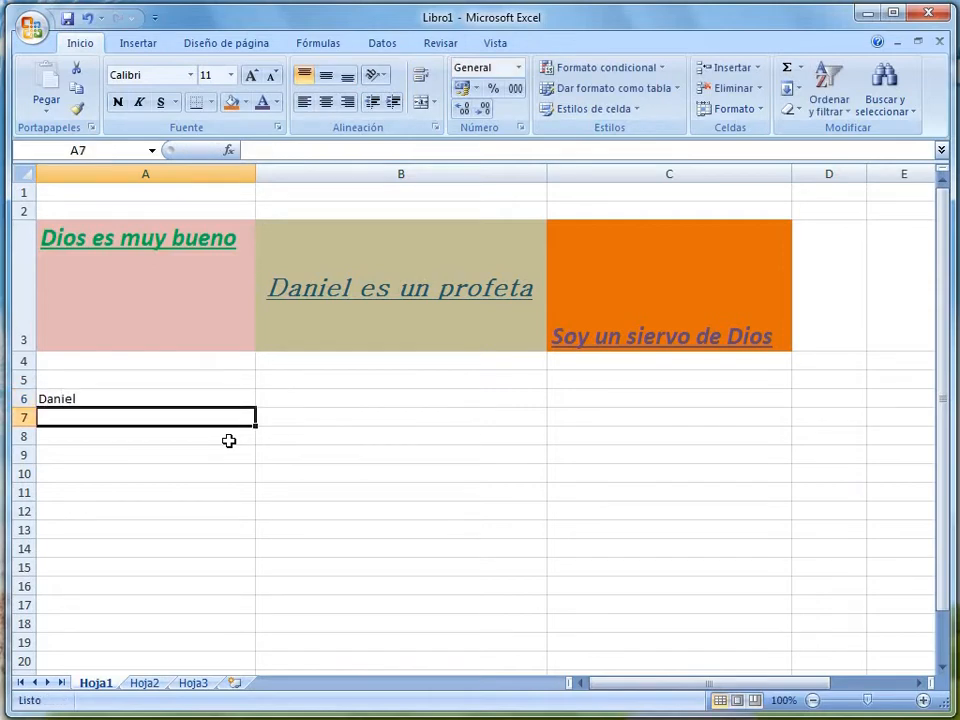
text(Jose)
key(Return)
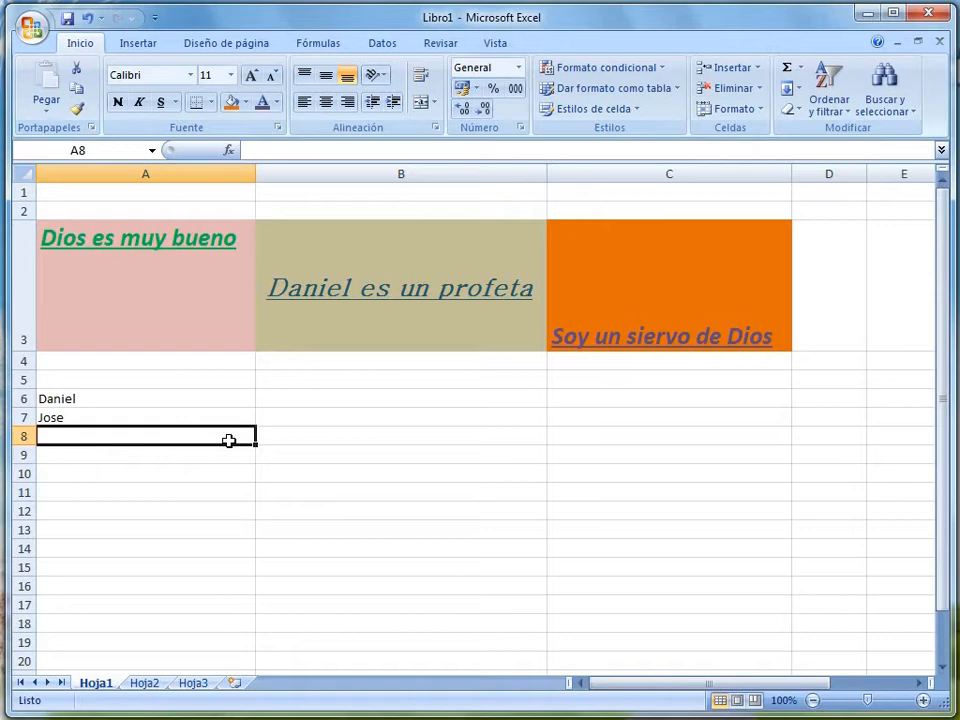
- Enter the biblical name "Abrahan" in cell A8, correcting its spelling before committing it
text(A)
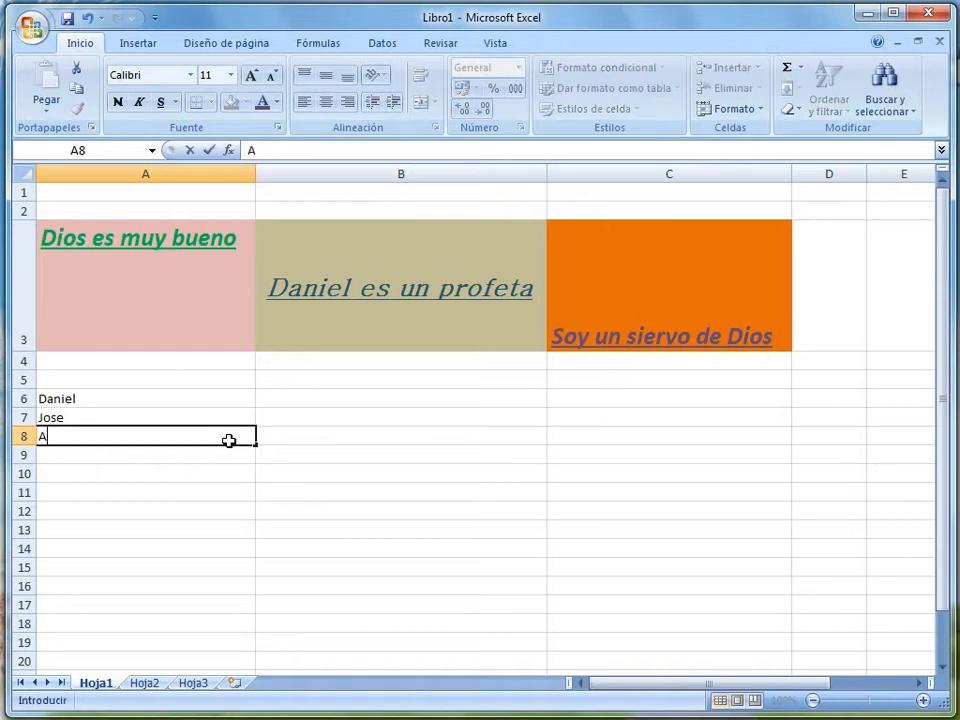
text(nrahan)
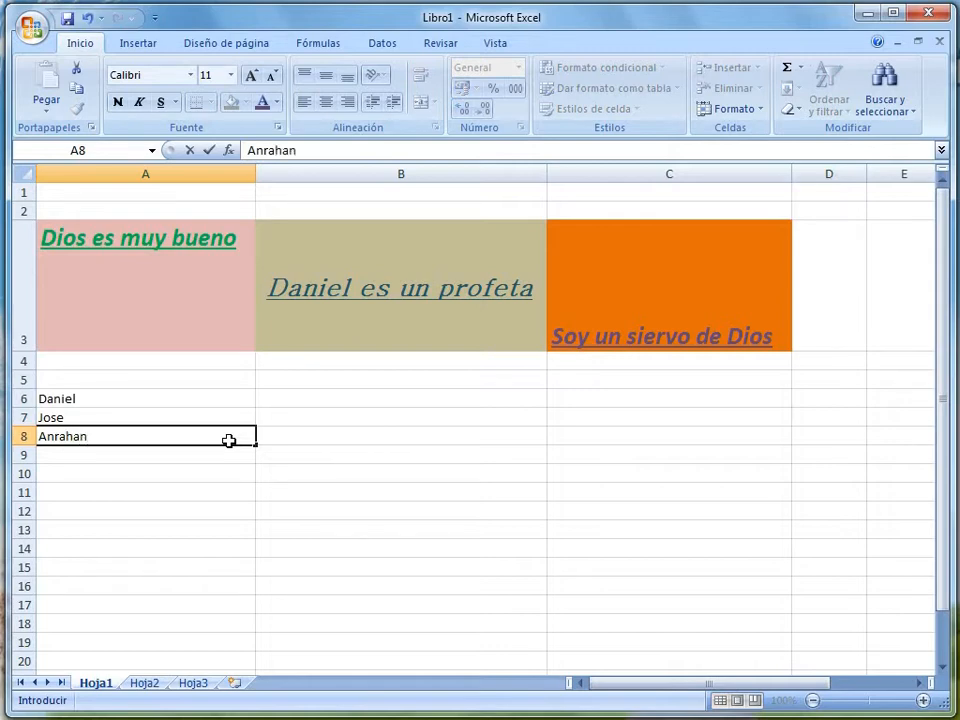
key(BackSpace)
key(BackSpace)
key(BackSpace)
key(BackSpace)
key(BackSpace)
key(BackSpace)
text(brahan)
key(Return)
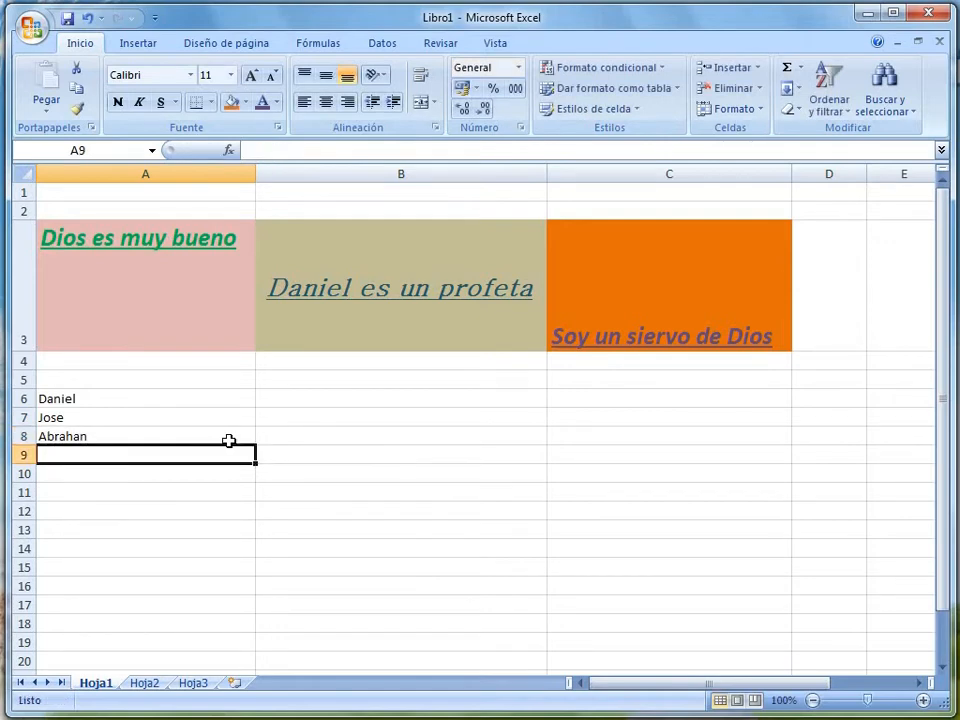
- Try left and right alignment on the names in cells A6 to A8, finishing with them centred horizontally
click(124, 397)
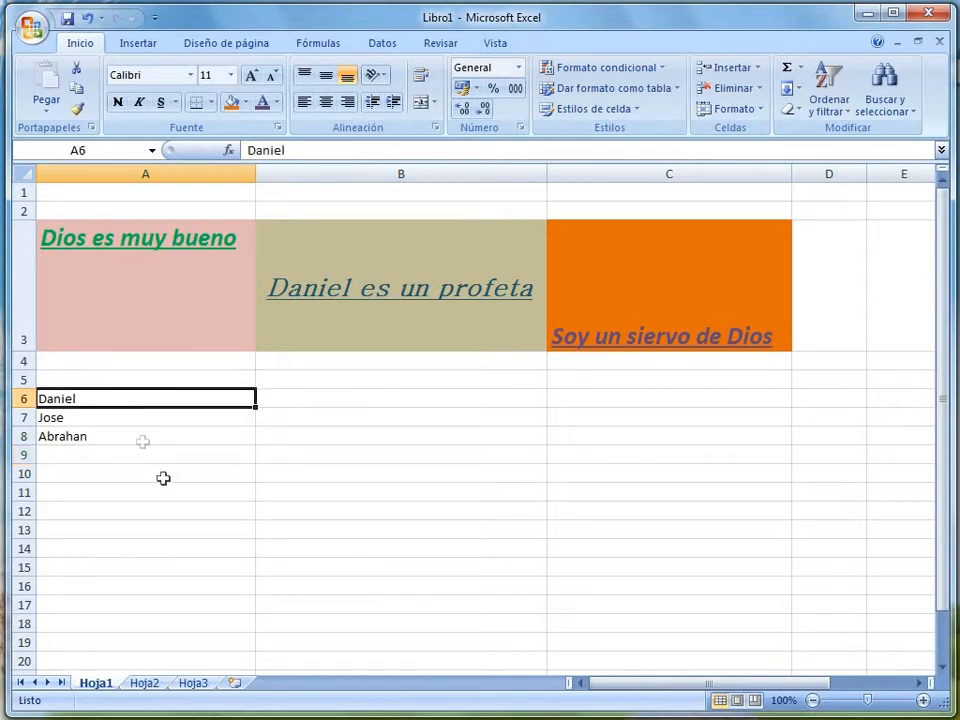
click(111, 470)
drag(103, 399, 96, 437)
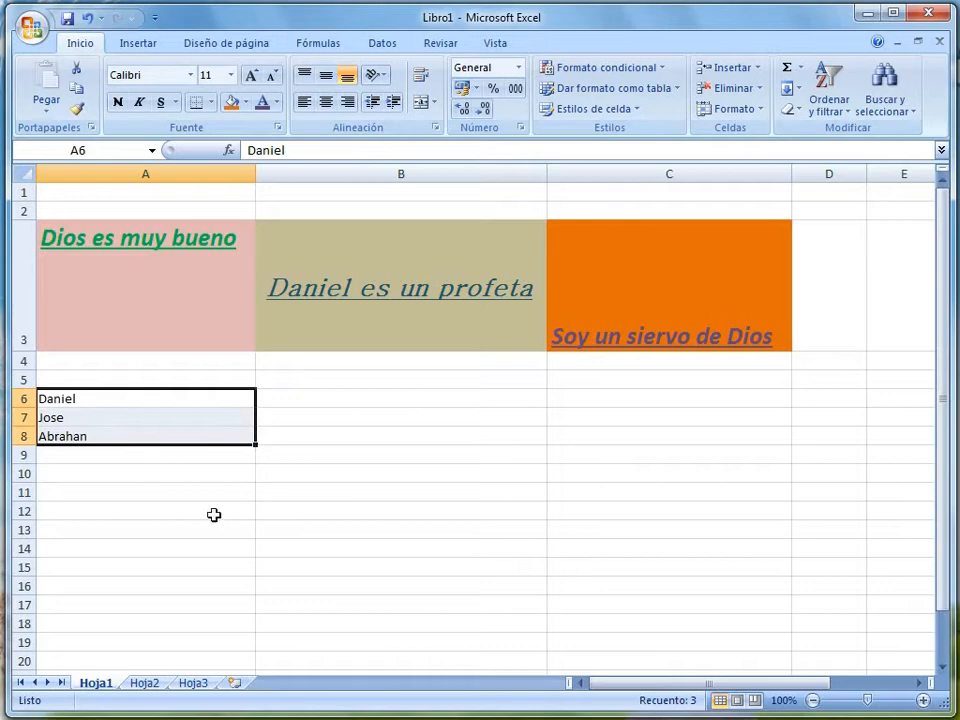
click(327, 105)
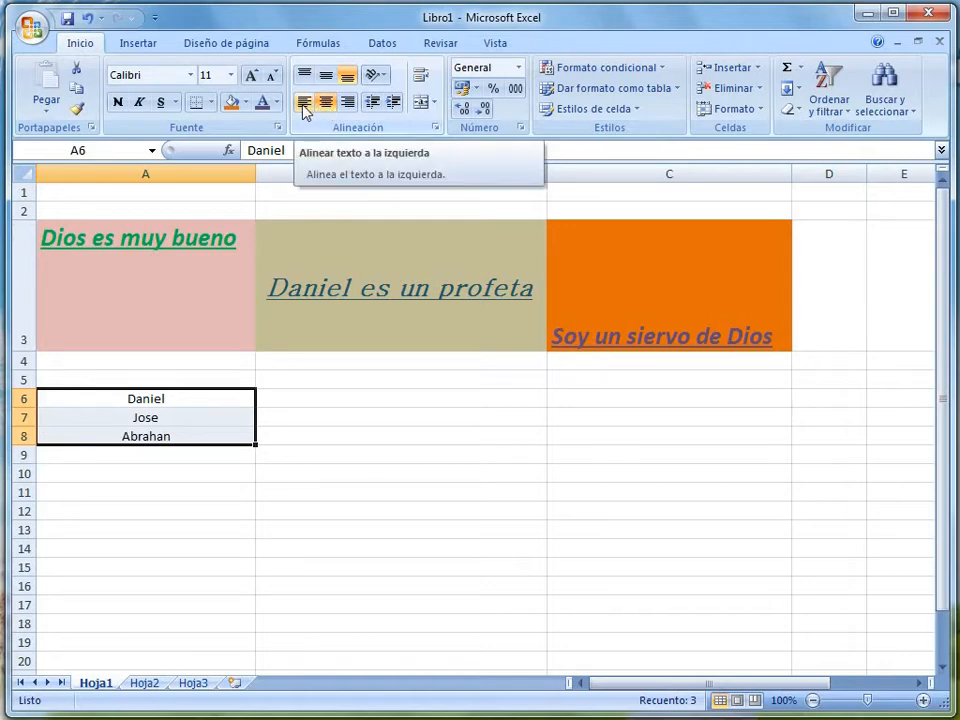
click(304, 104)
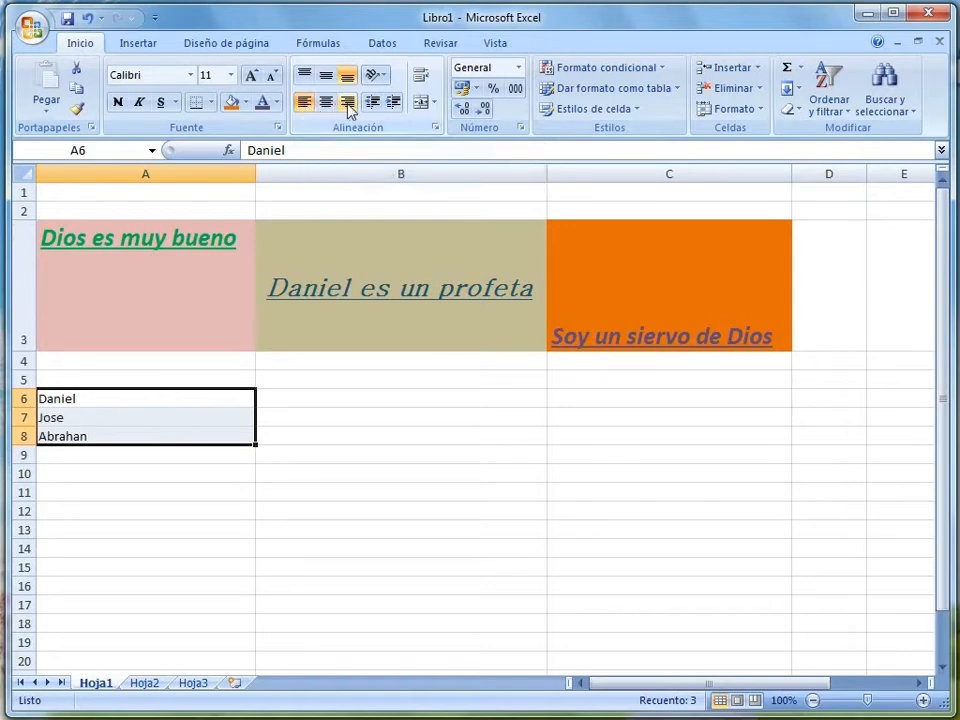
click(347, 104)
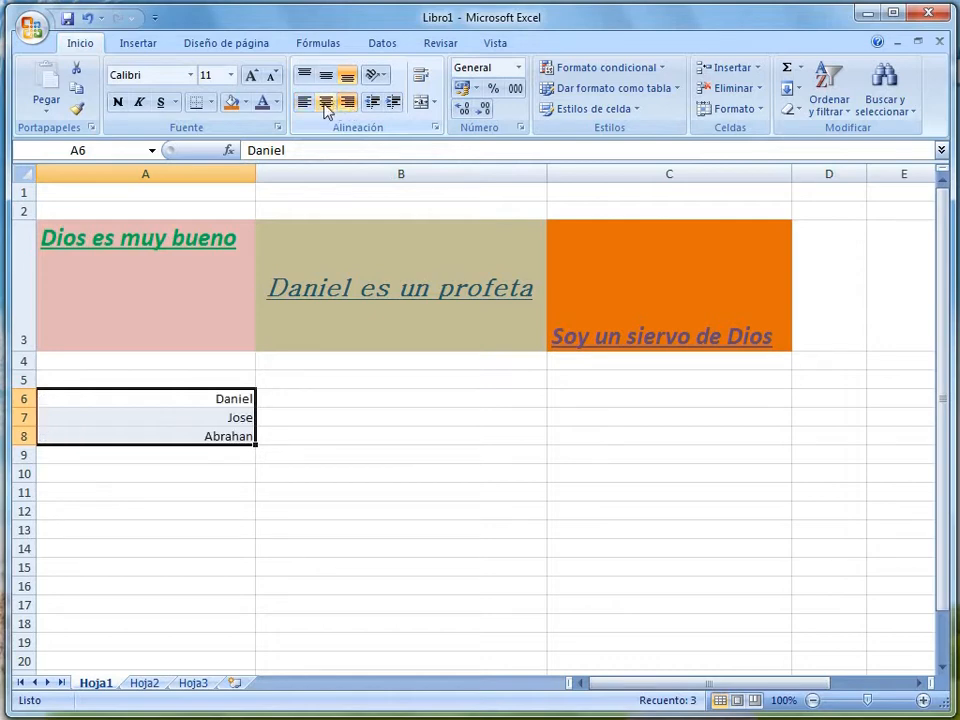
click(326, 104)
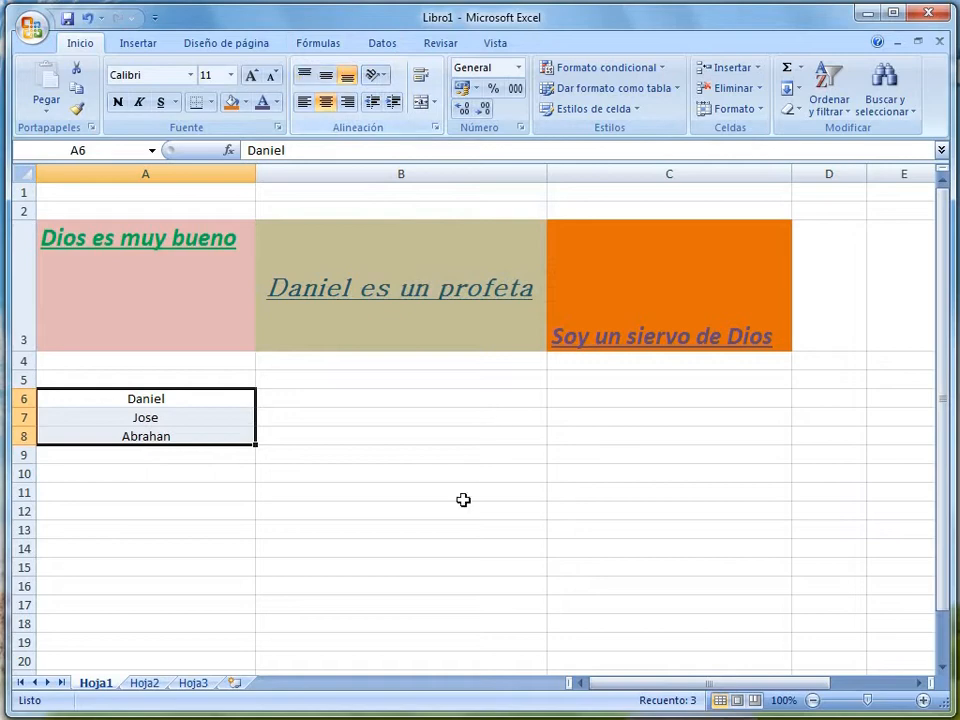
right_click(377, 409)
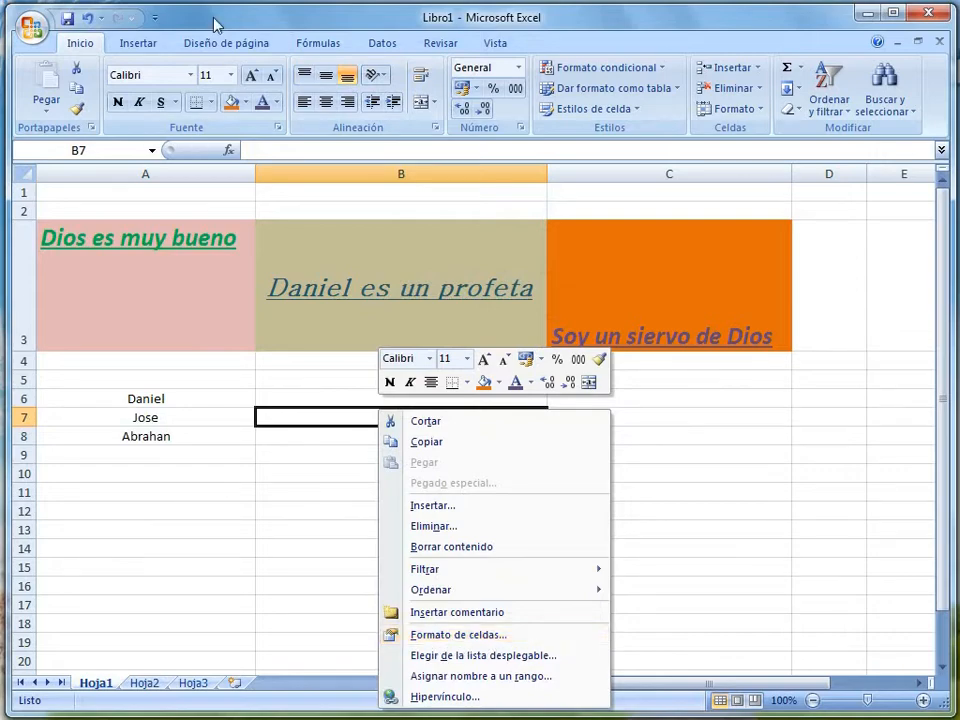
click(278, 129)
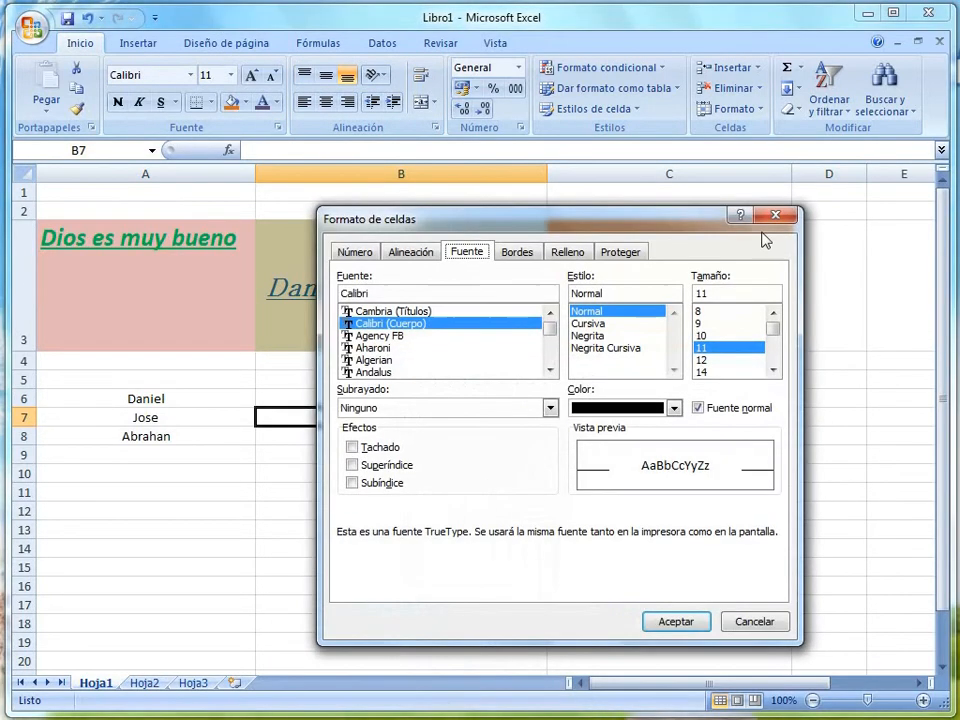
click(781, 215)
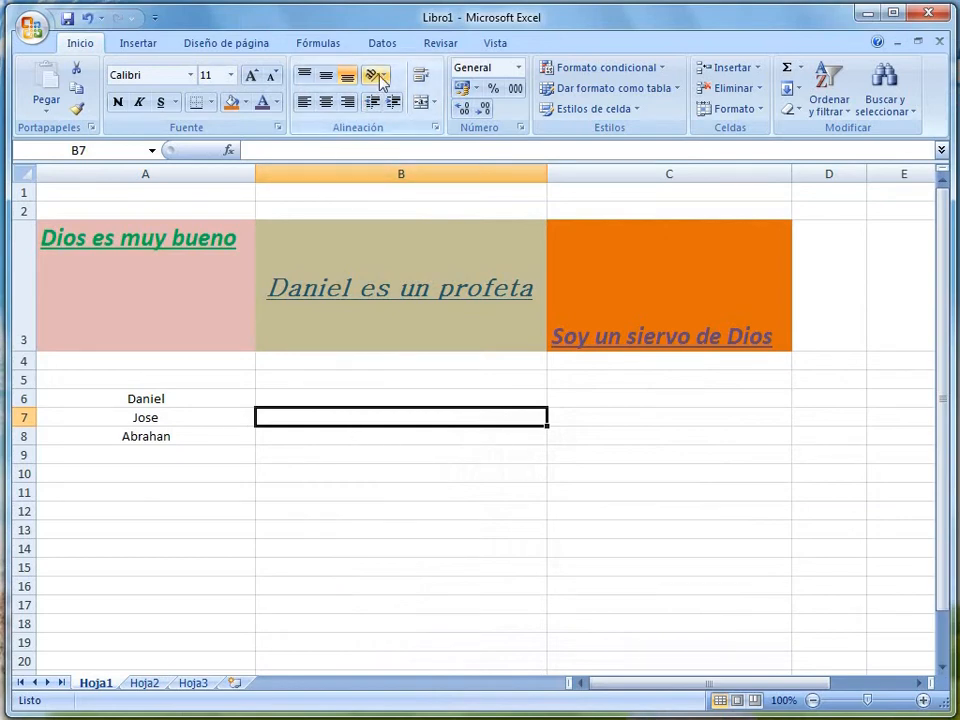
- Apply the ascending angle orientation (Ángulo ascendente) to the name in cell A6
click(150, 399)
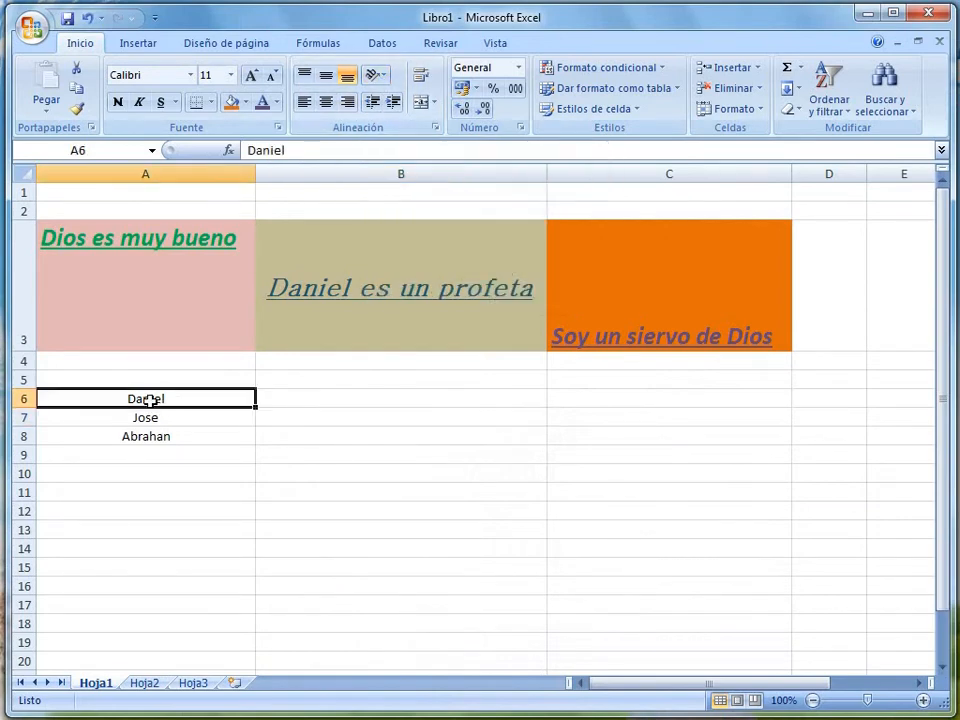
click(377, 75)
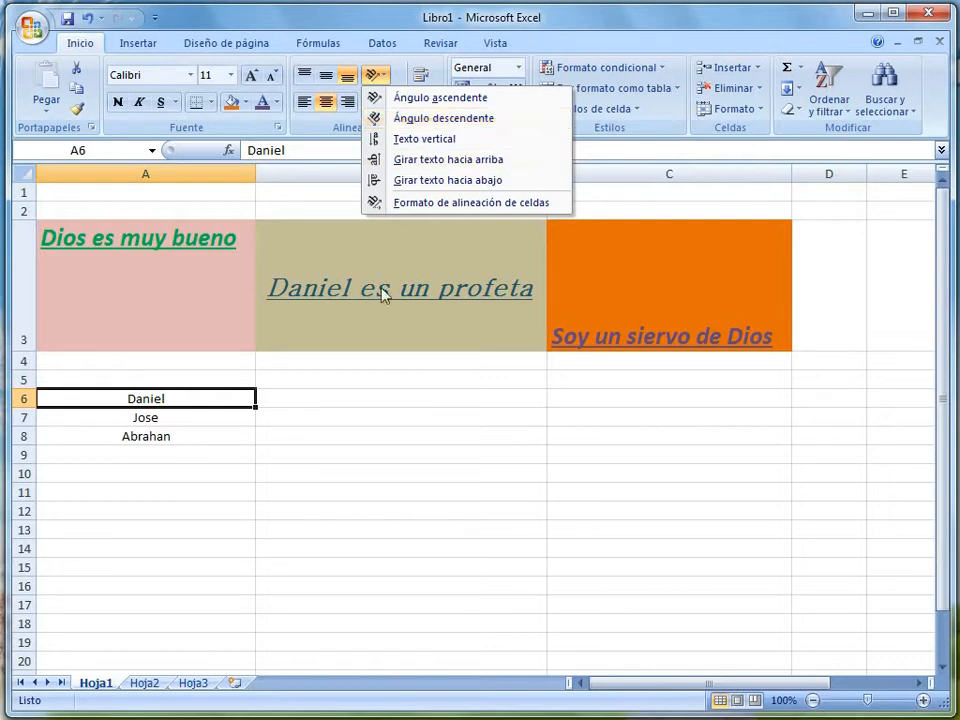
click(212, 467)
click(169, 491)
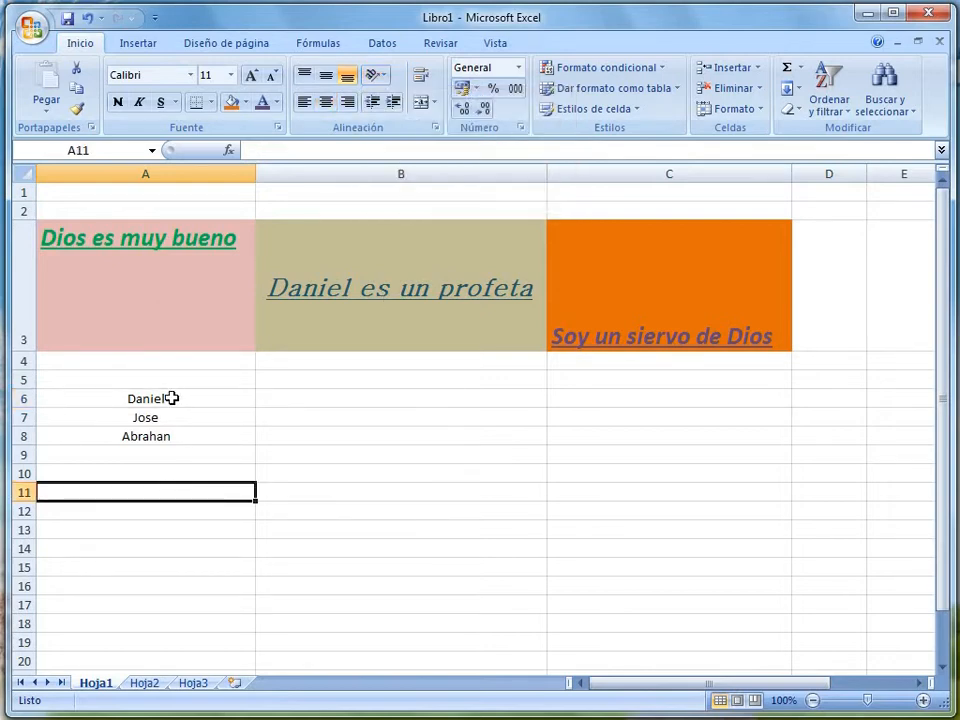
click(171, 398)
click(375, 75)
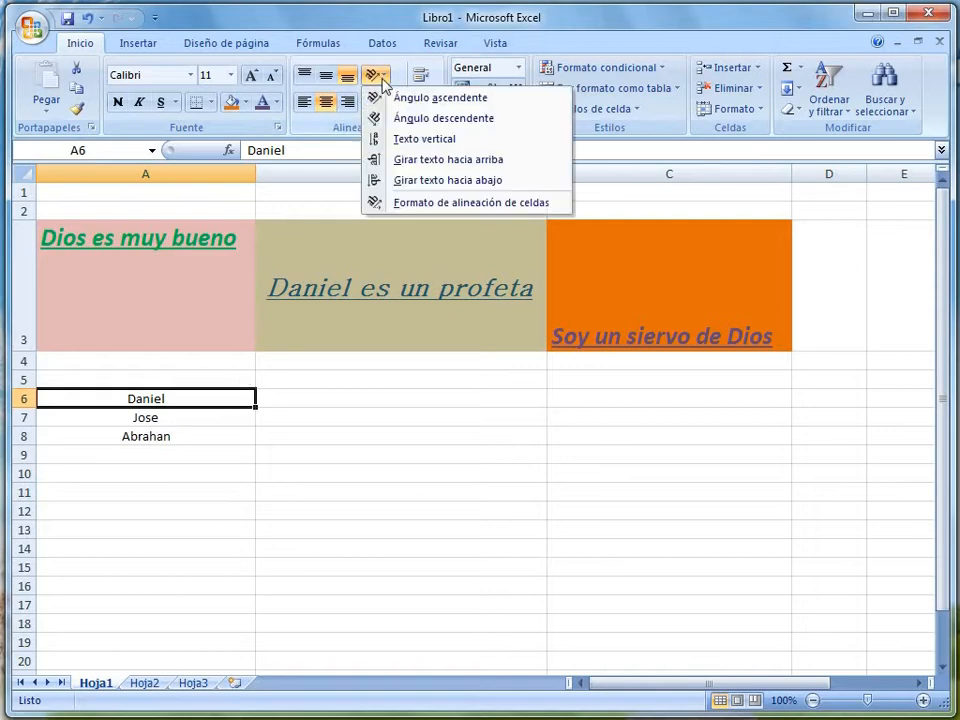
click(457, 100)
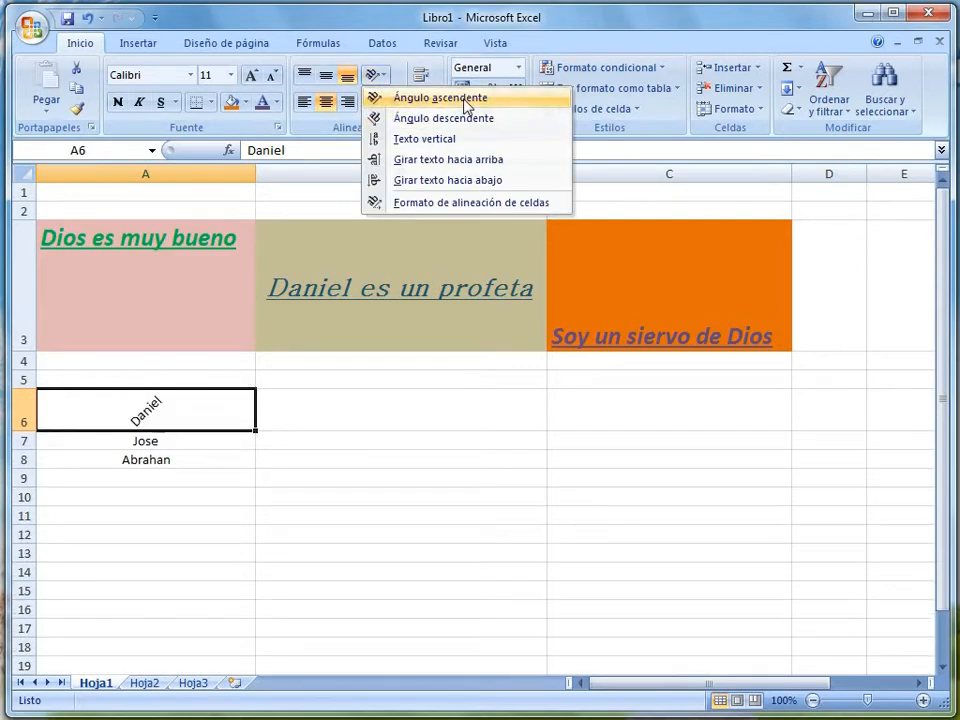
click(235, 531)
click(189, 409)
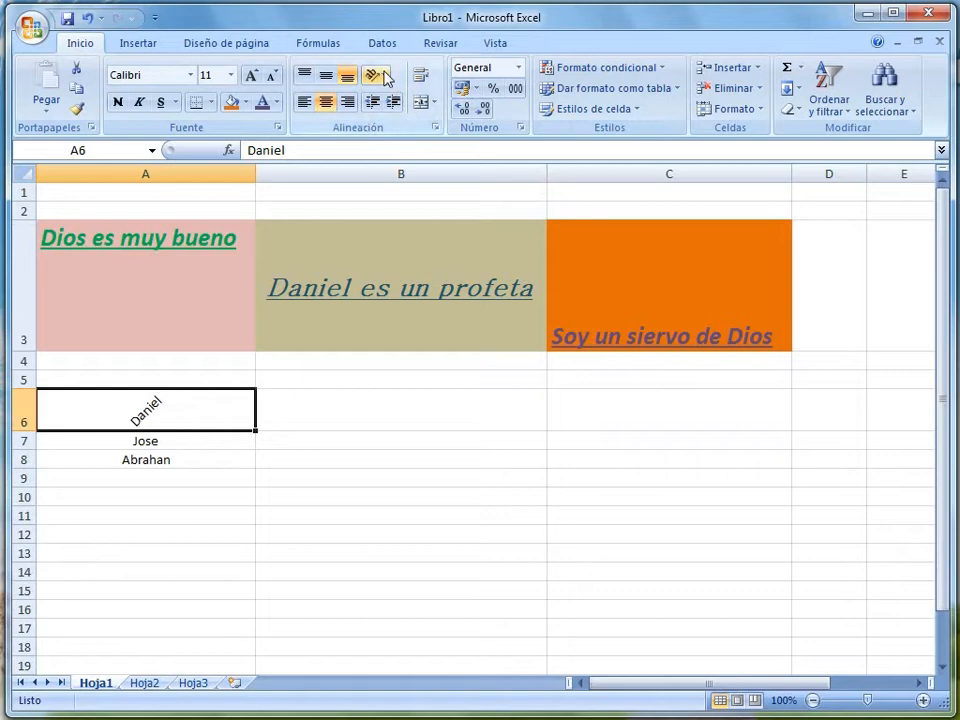
click(165, 479)
click(175, 409)
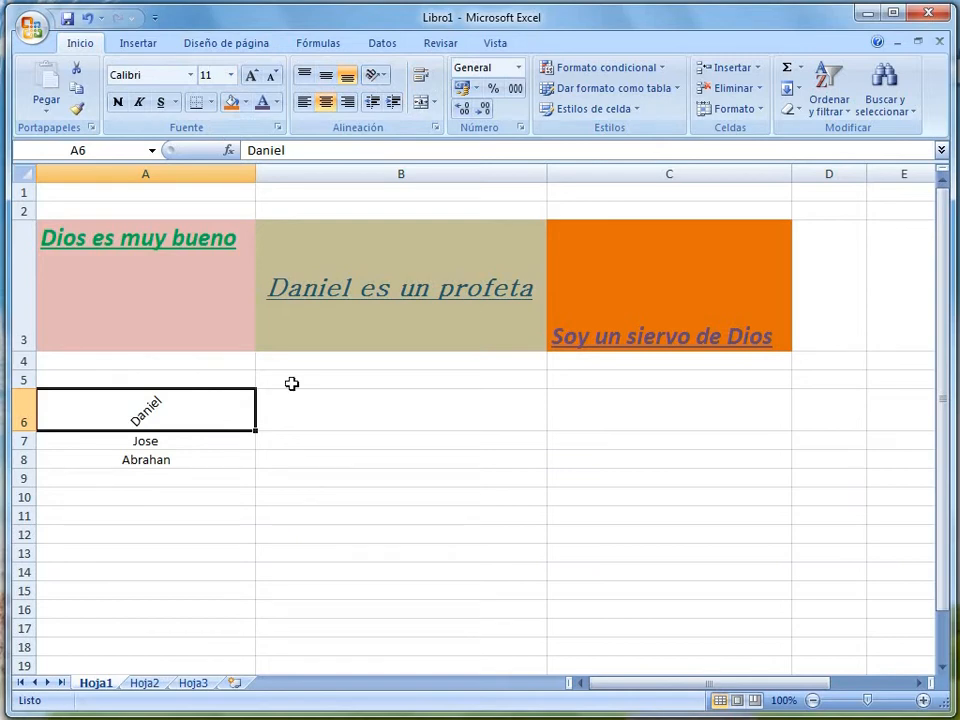
click(153, 479)
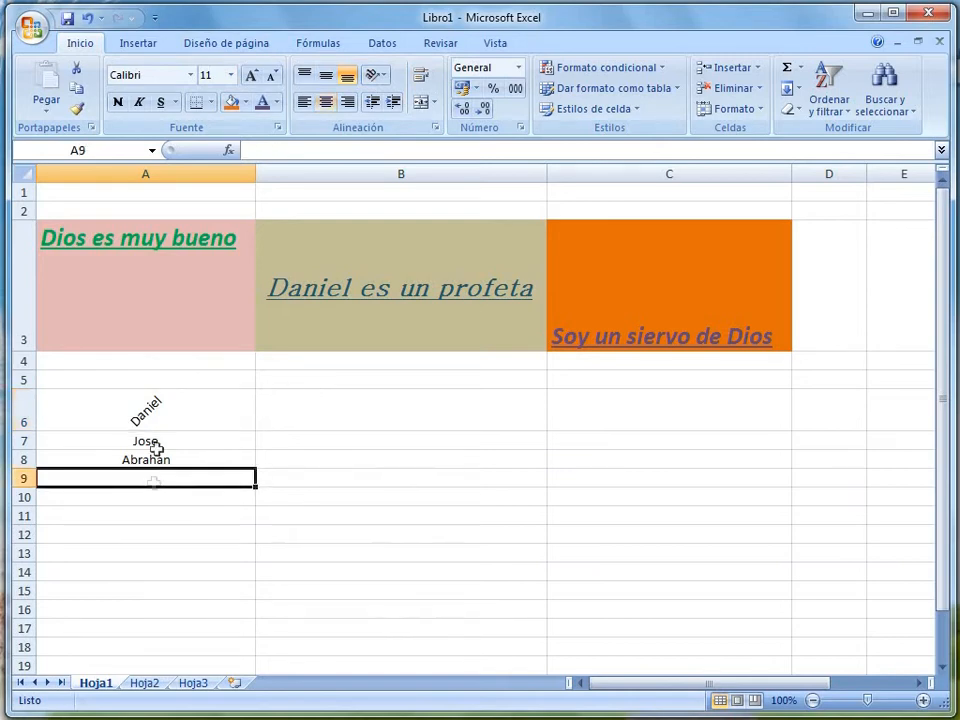
drag(154, 405, 161, 452)
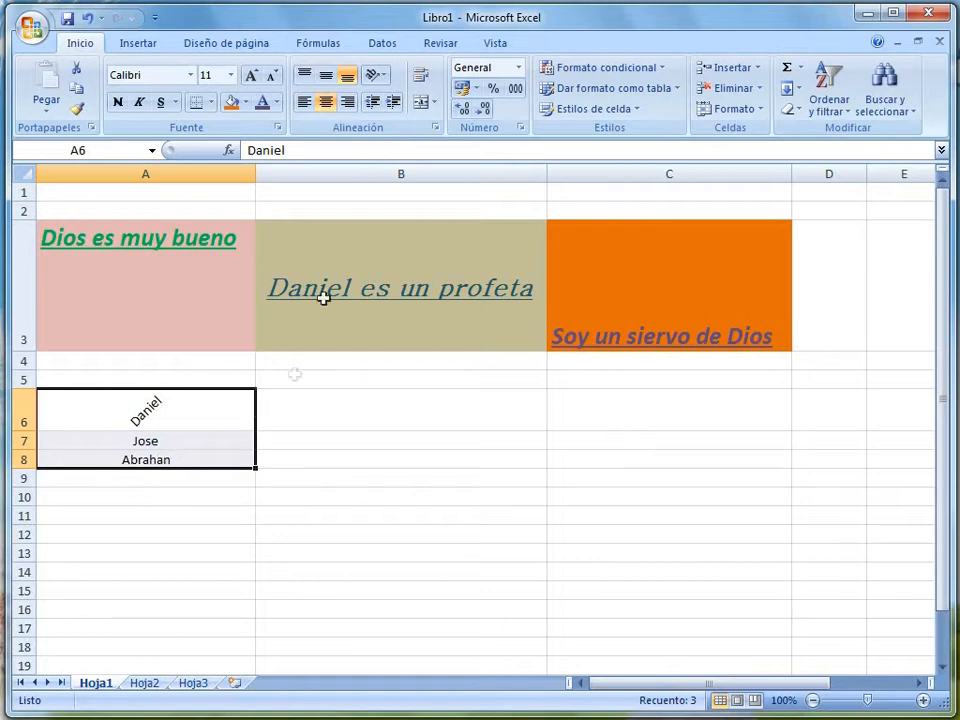
click(336, 345)
click(336, 407)
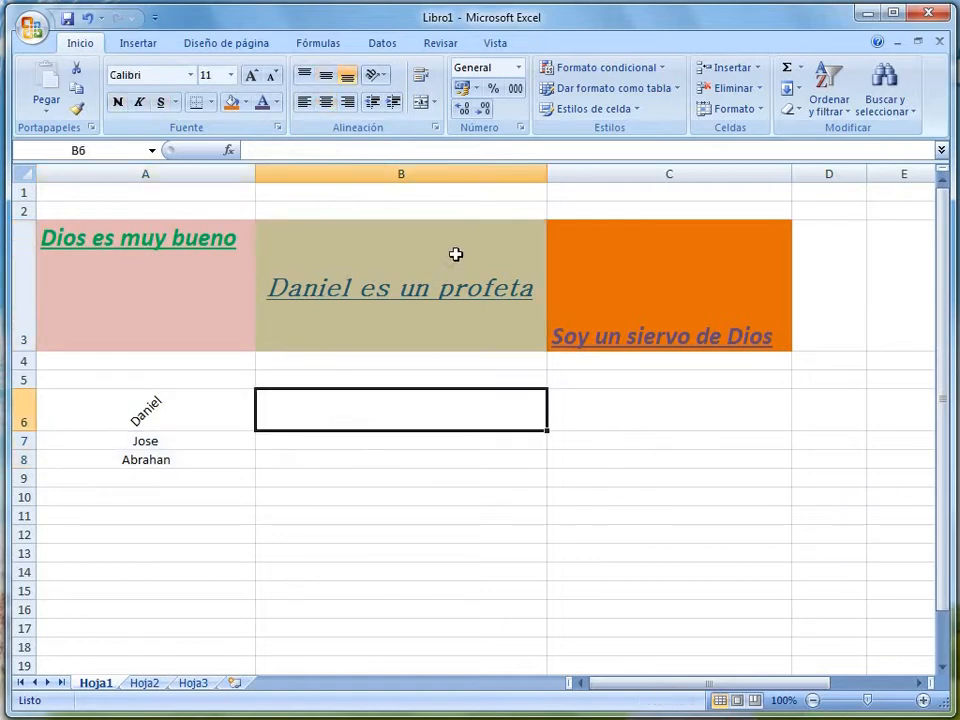
- Examine the number and fill options in the cell format settings for cell B6, leaving without changes
click(519, 127)
drag(553, 225, 626, 221)
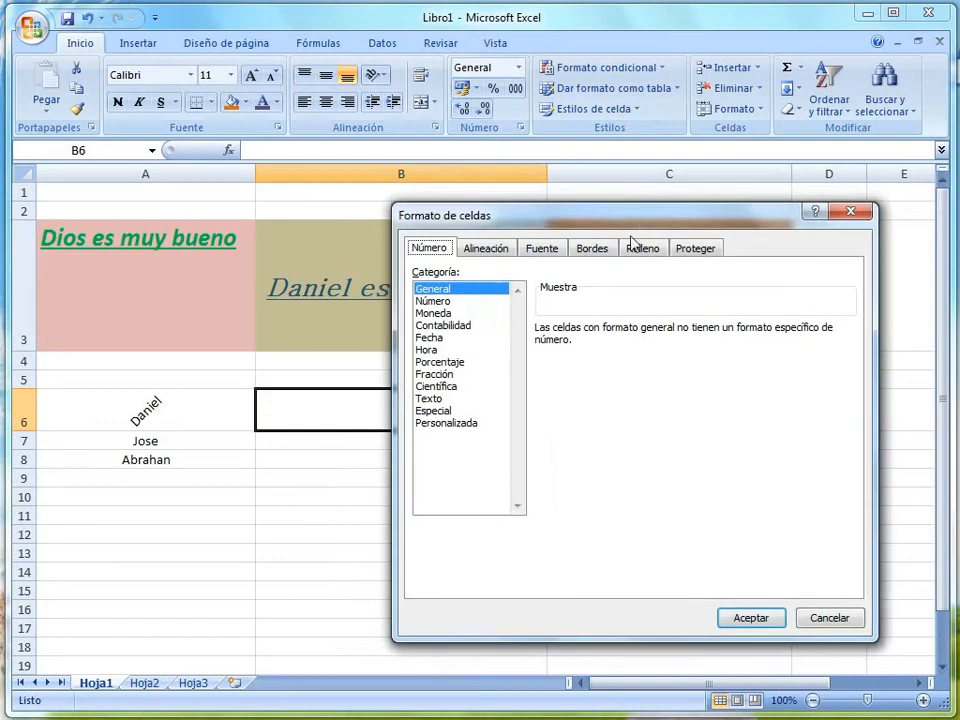
click(640, 251)
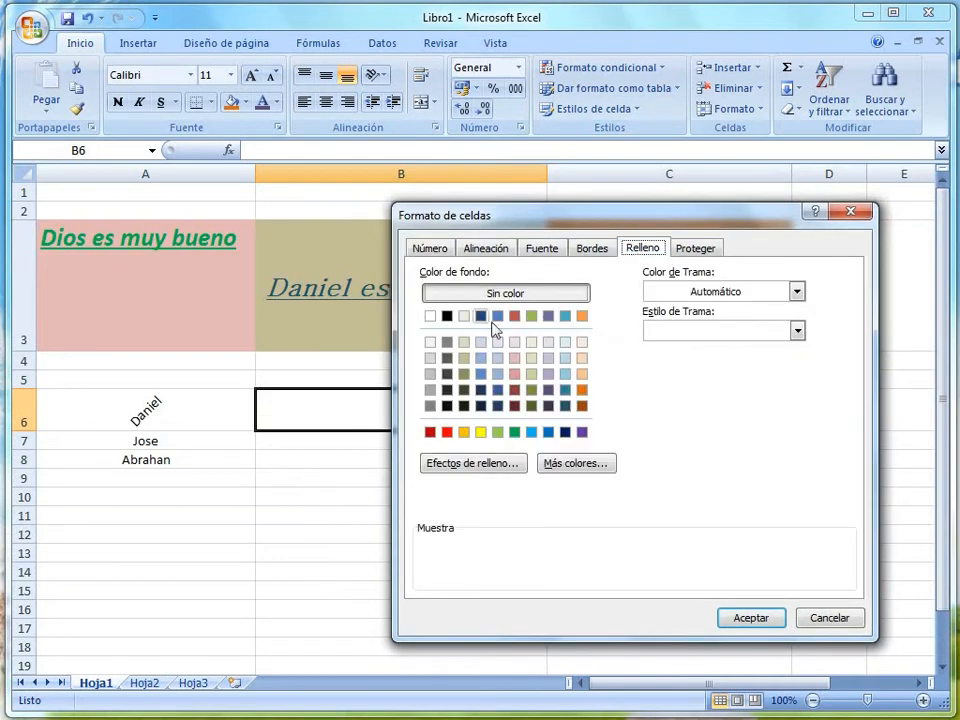
click(838, 621)
click(135, 415)
click(151, 322)
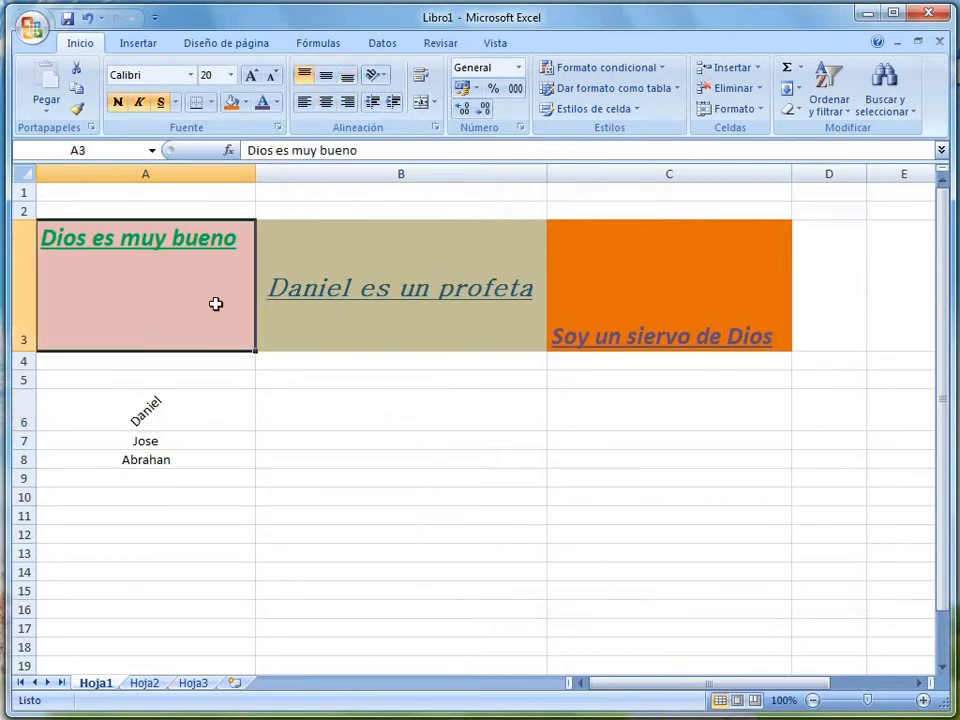
click(139, 405)
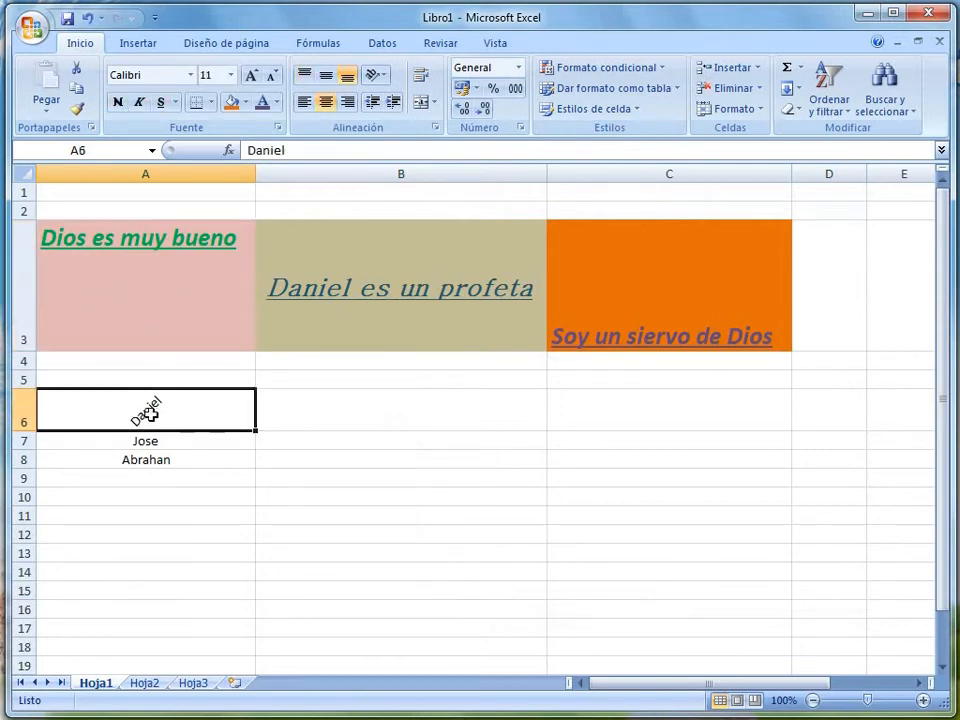
click(177, 306)
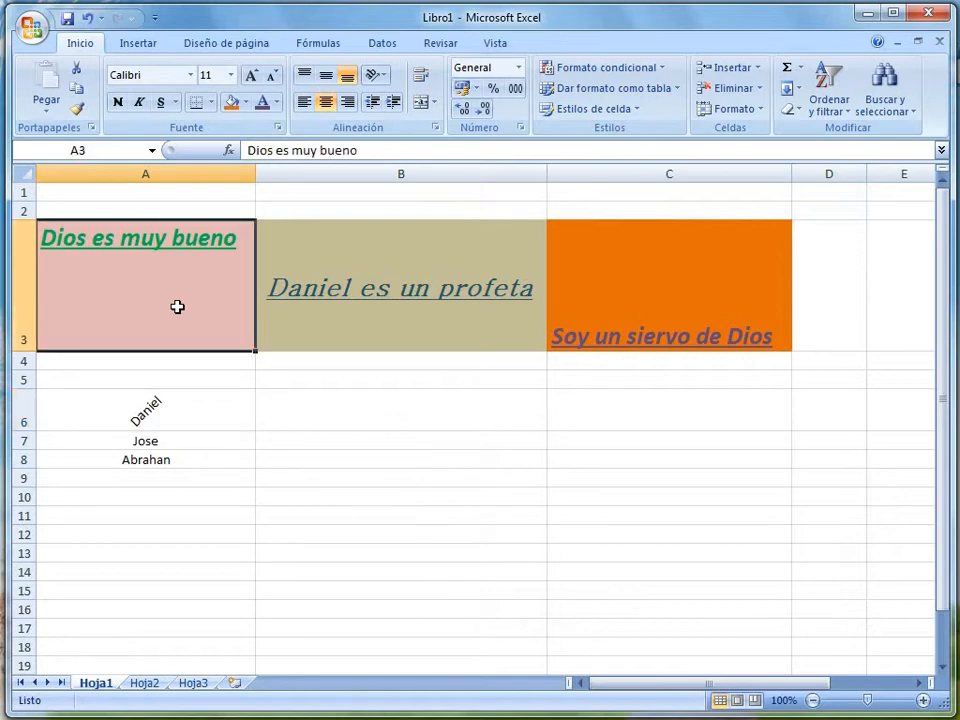
- Fill cell A6 with yellow through the cell format settings, trying pale red and light green backgrounds before accepting yellow
click(160, 402)
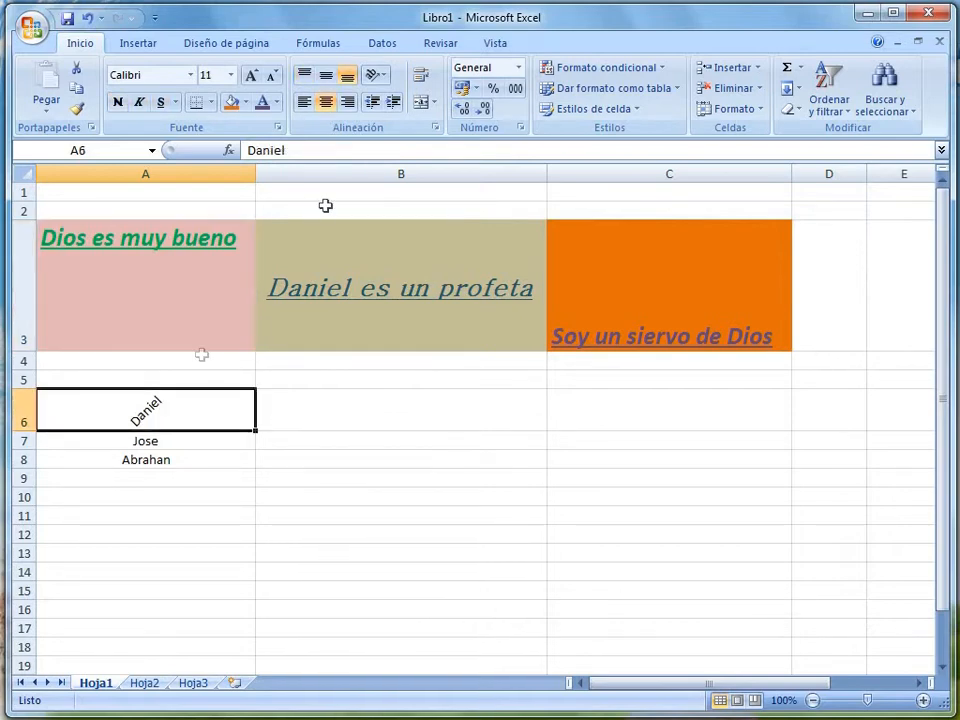
click(278, 128)
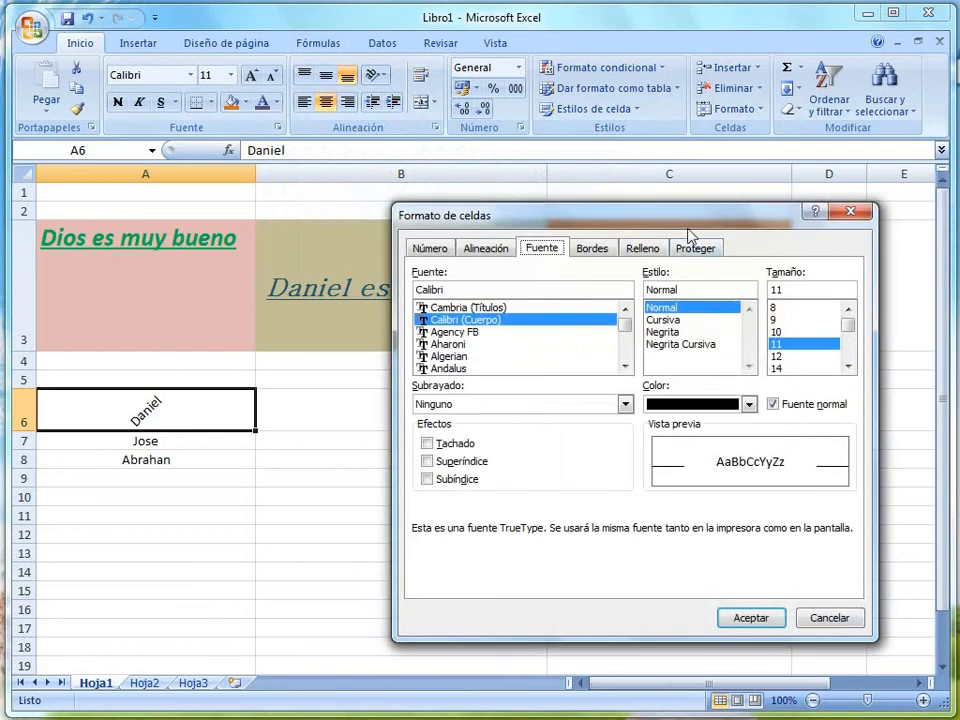
drag(692, 226, 696, 204)
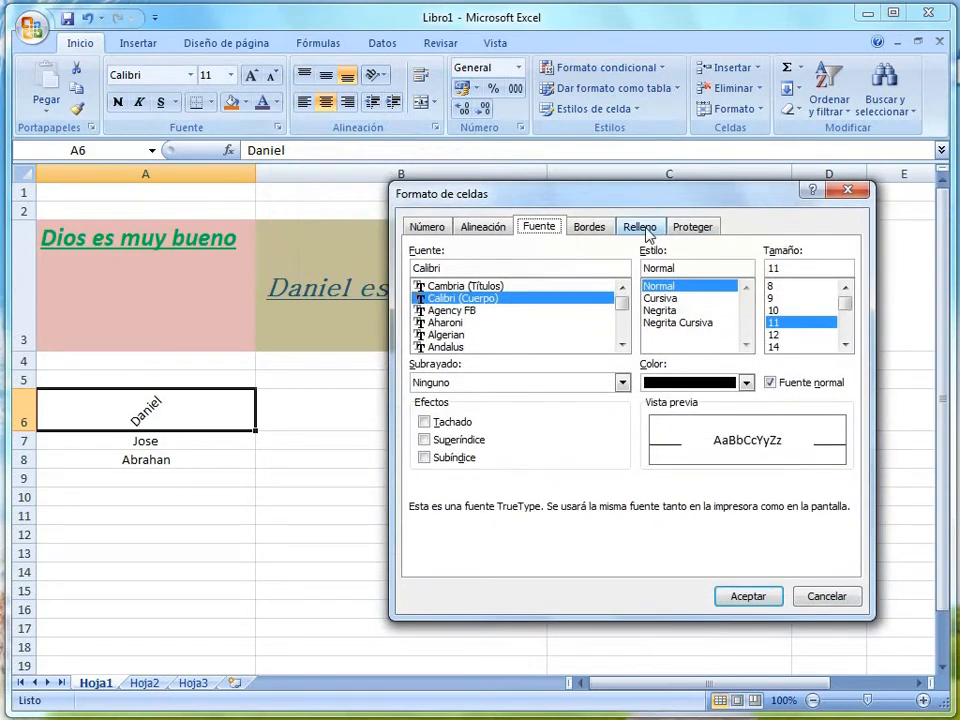
click(642, 227)
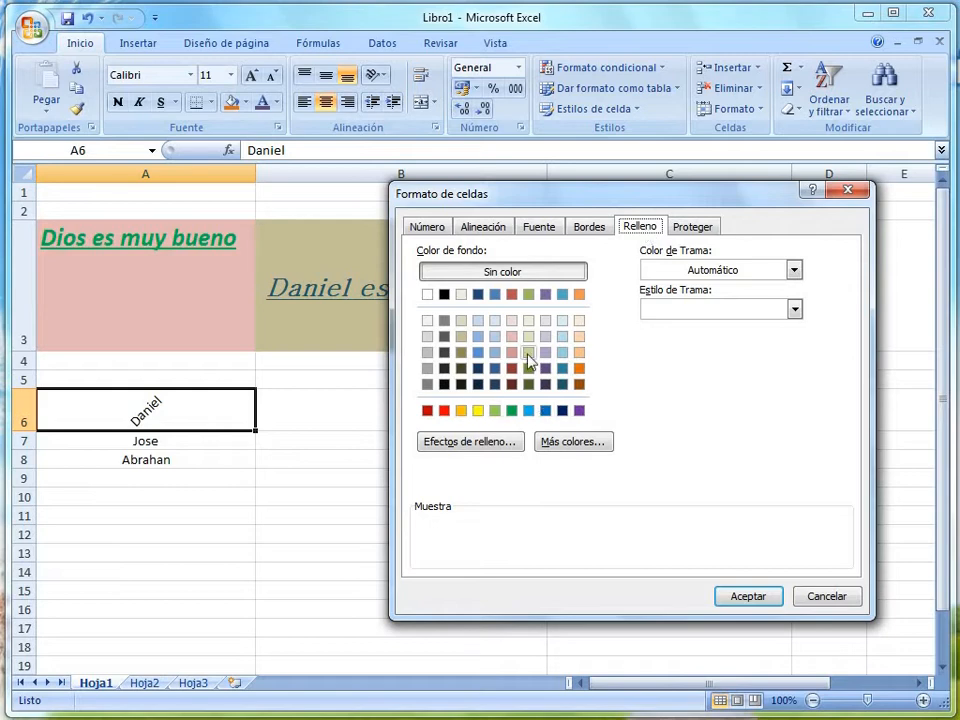
click(479, 411)
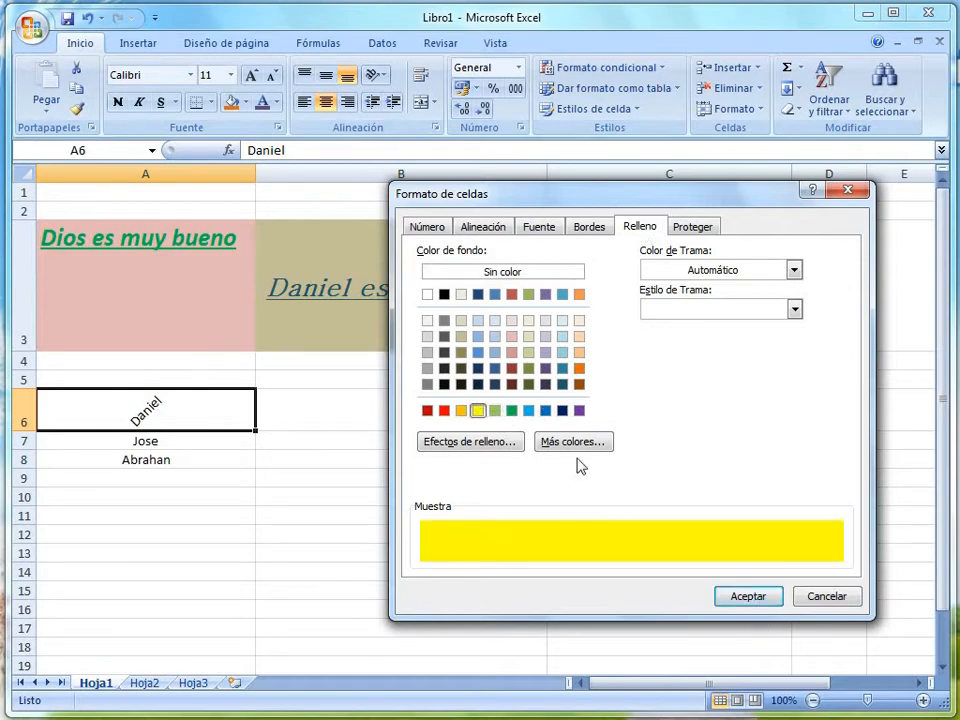
click(511, 336)
click(528, 336)
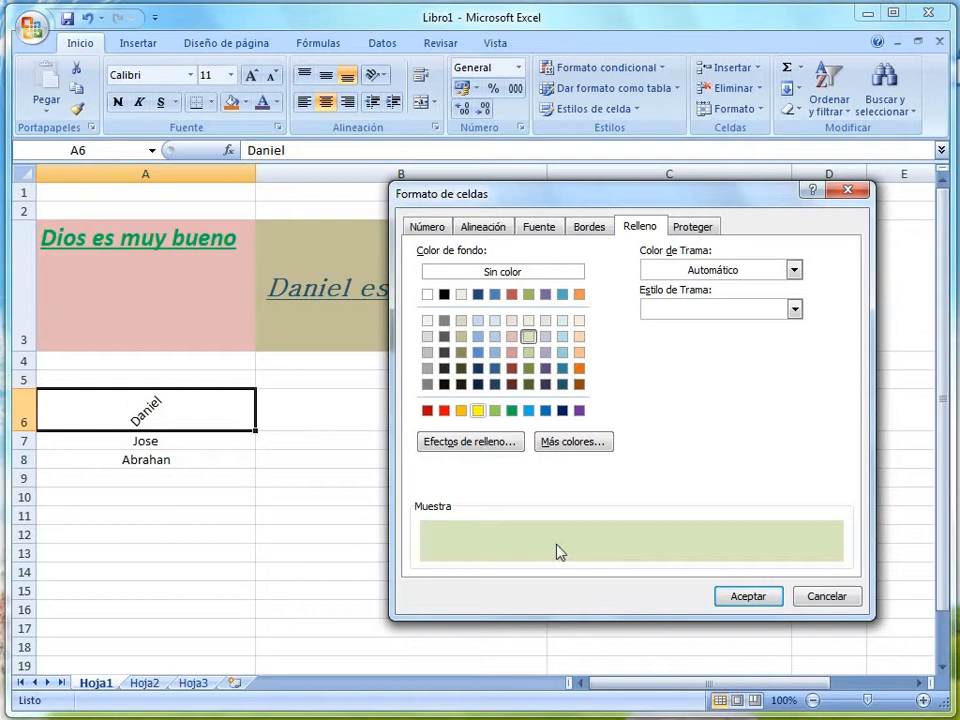
click(478, 410)
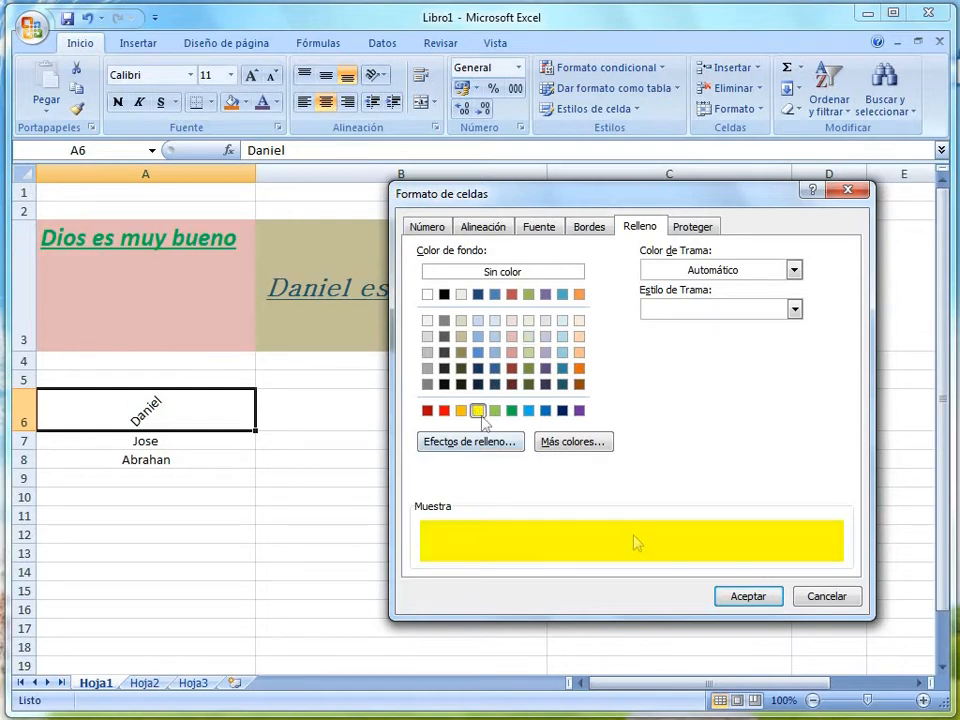
click(747, 597)
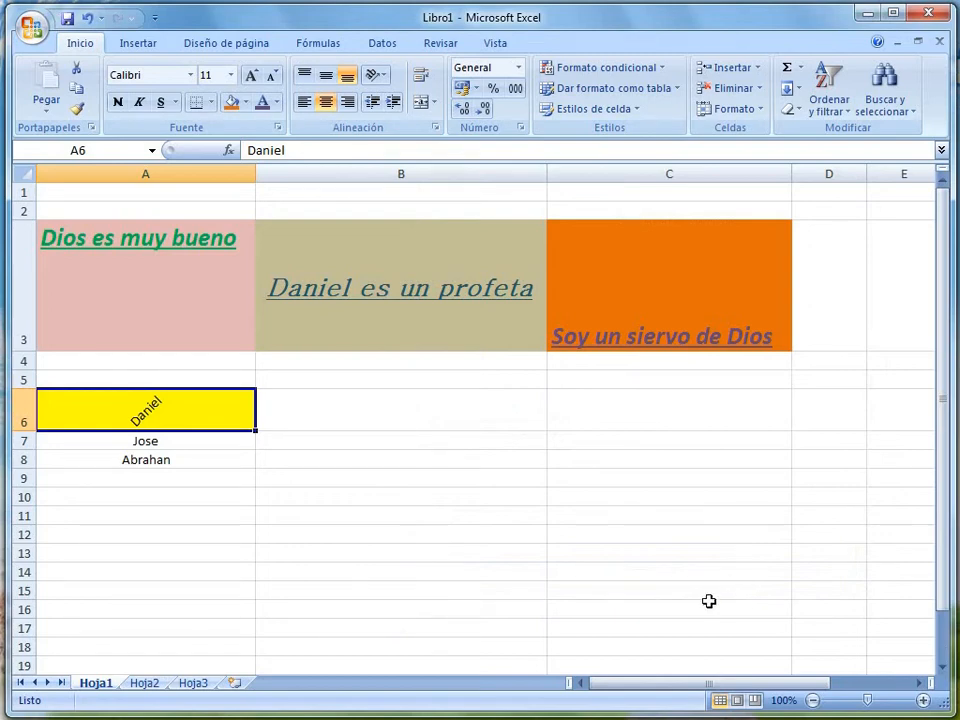
- View the text alignment and orientation settings of cell A6, closing them without changes
click(435, 127)
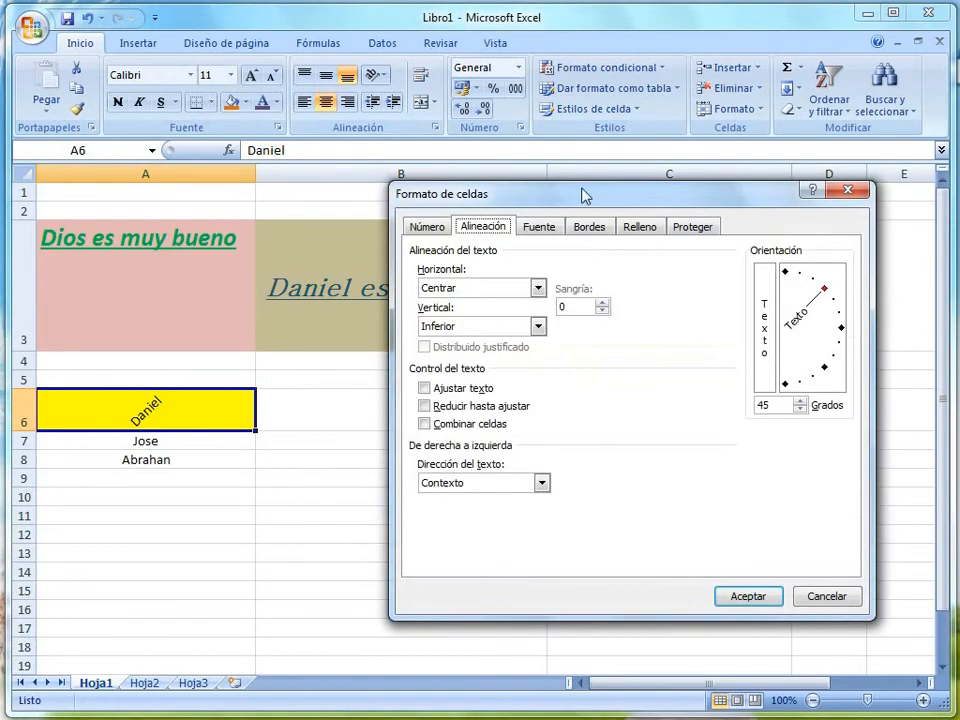
drag(582, 203, 568, 233)
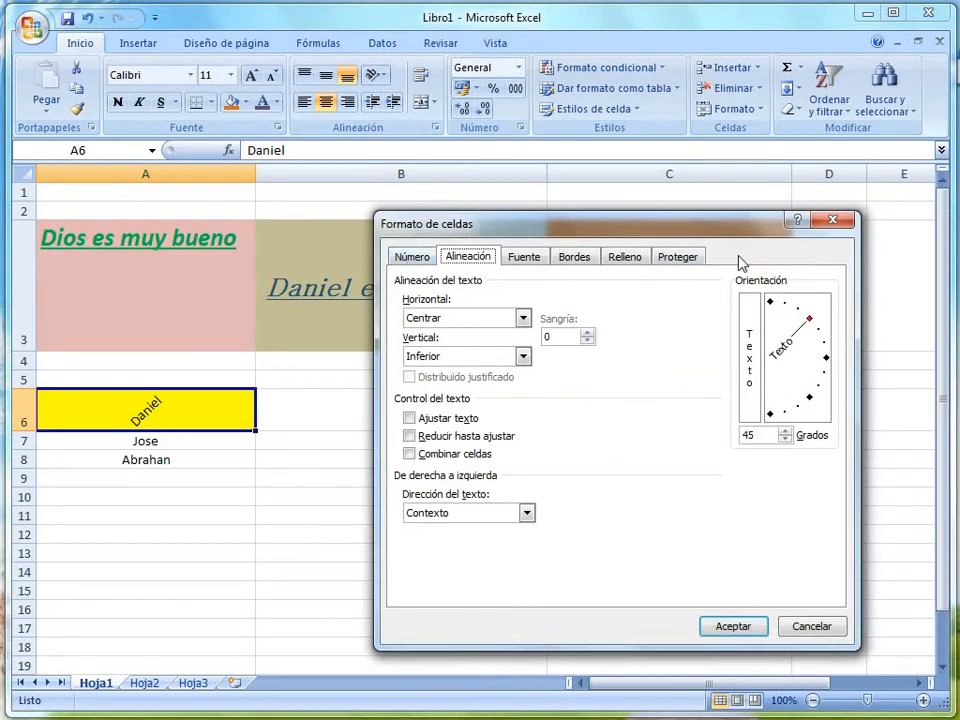
click(833, 220)
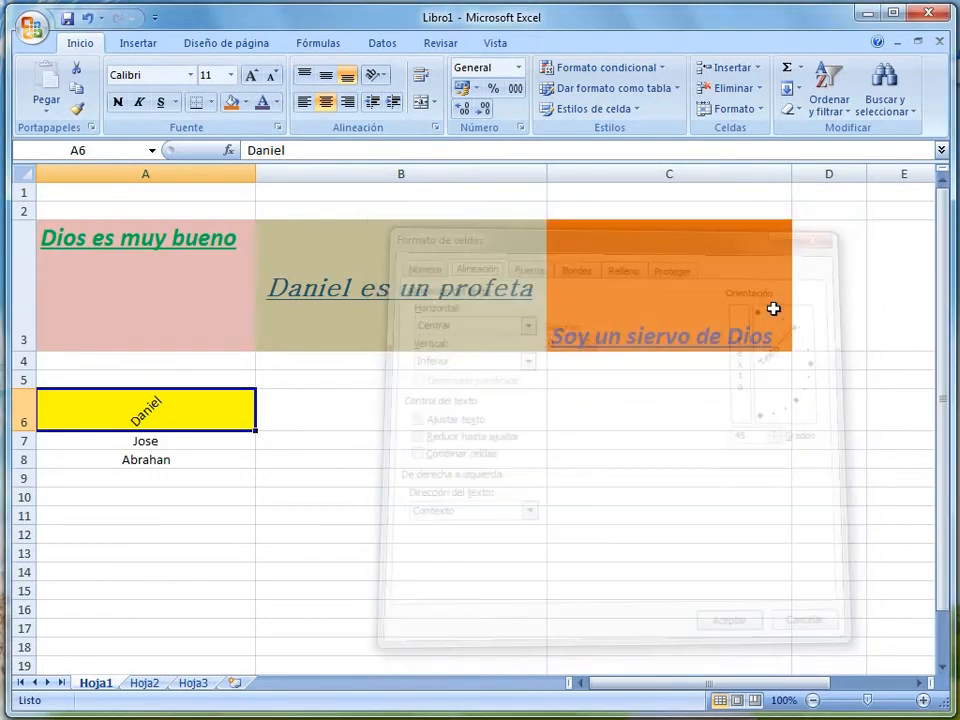
- Examine the Número and Moneda categories in the number format settings for empty cell B6
click(390, 400)
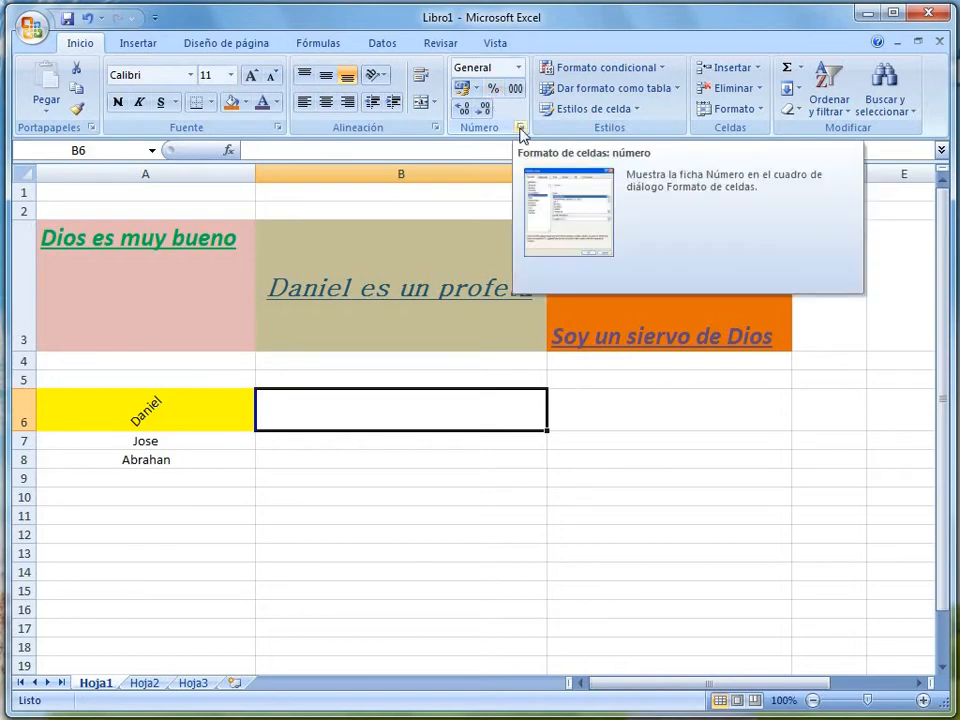
click(520, 128)
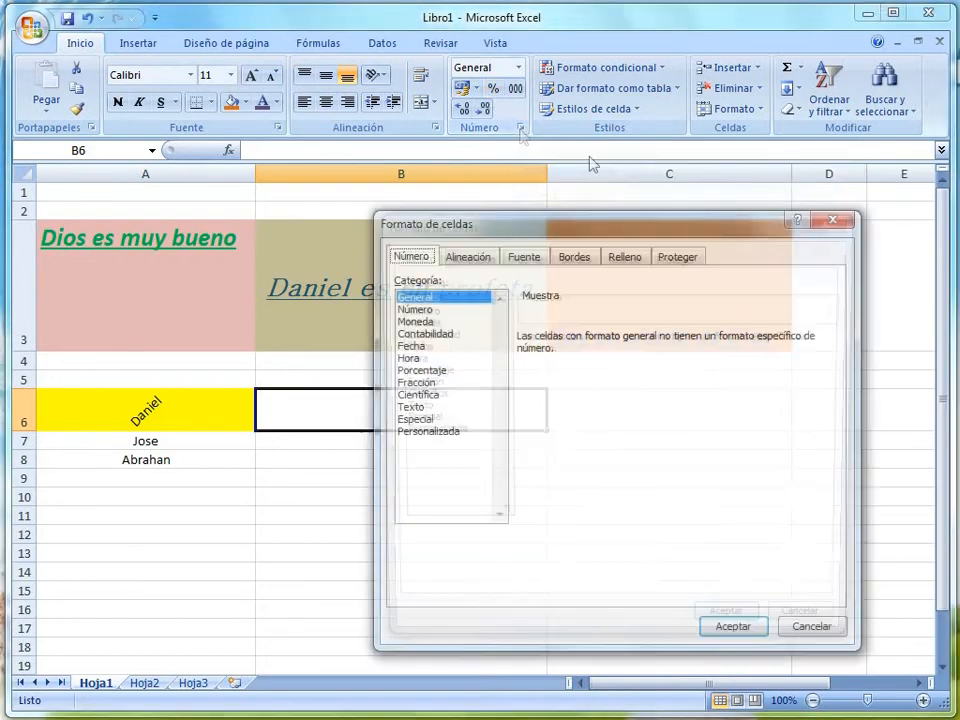
drag(590, 228, 644, 229)
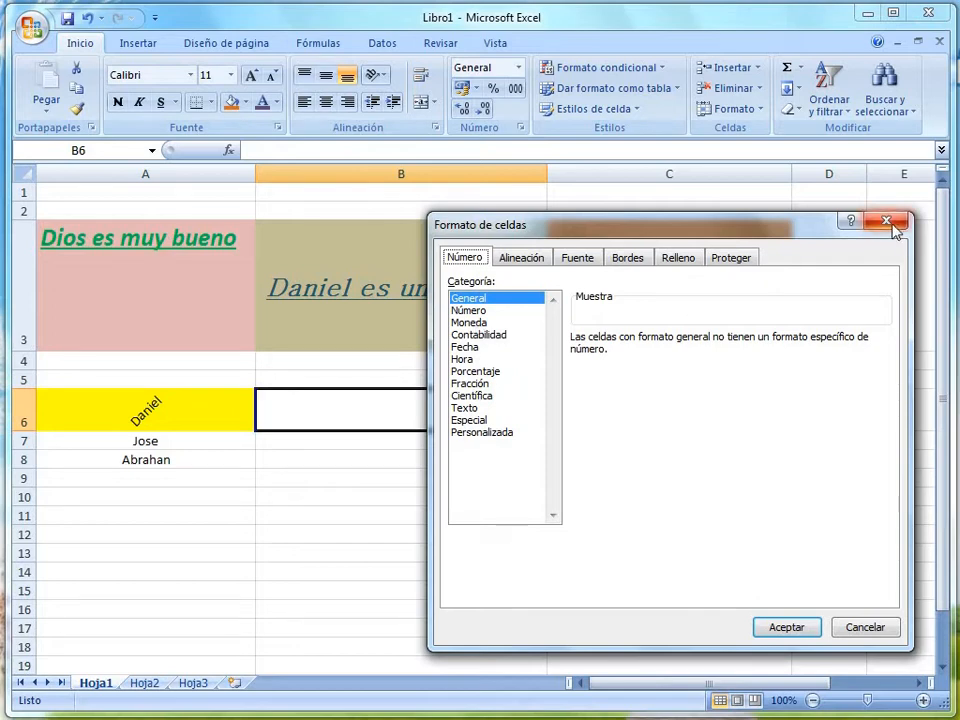
click(486, 312)
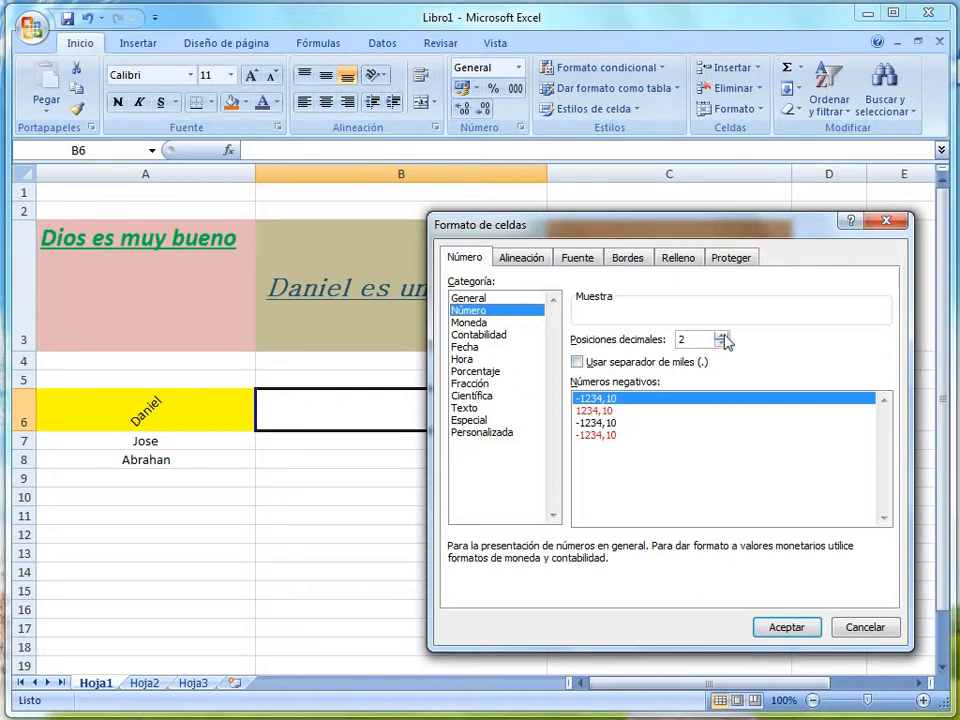
click(480, 323)
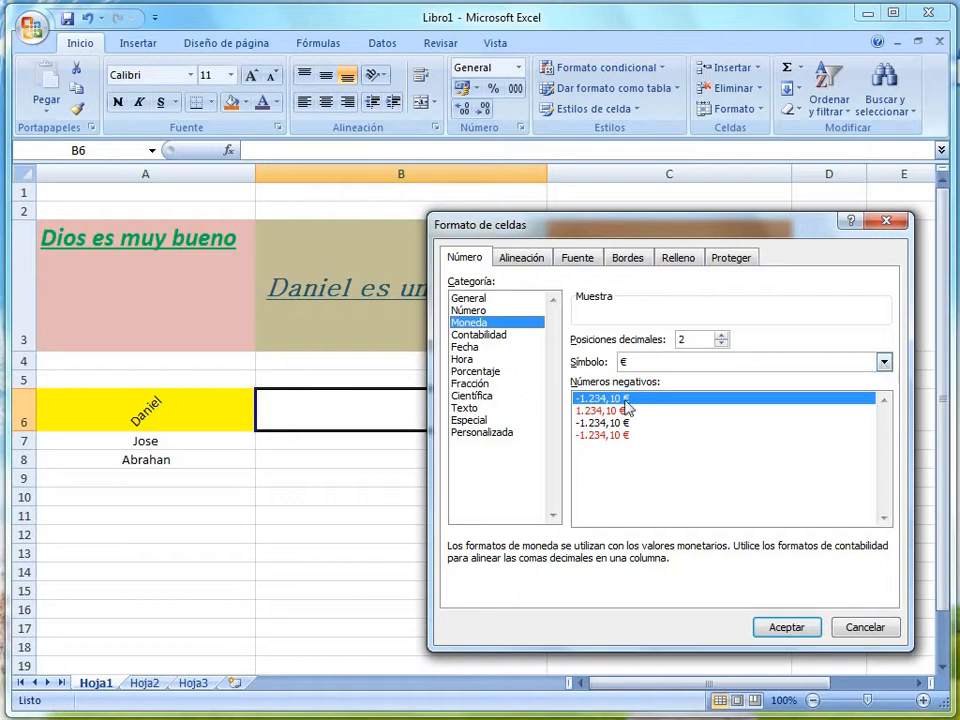
- Look through the currency symbols offered for the Moneda format, leaving the format settings of cell B6 without changes
click(885, 363)
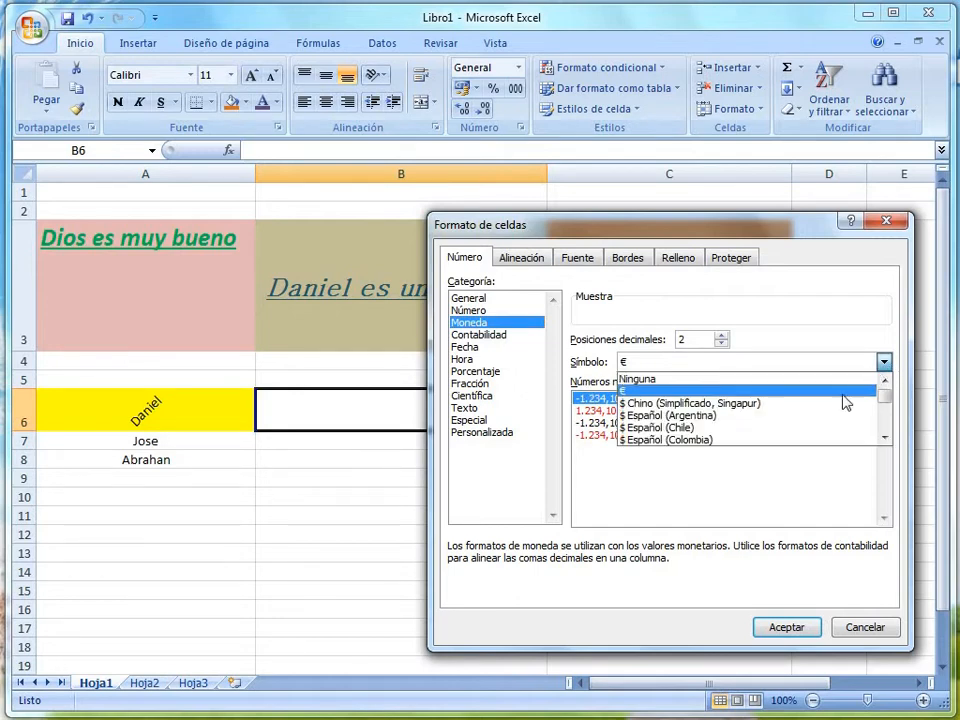
scroll(834, 433, down, 6)
scroll(834, 433, down, 15)
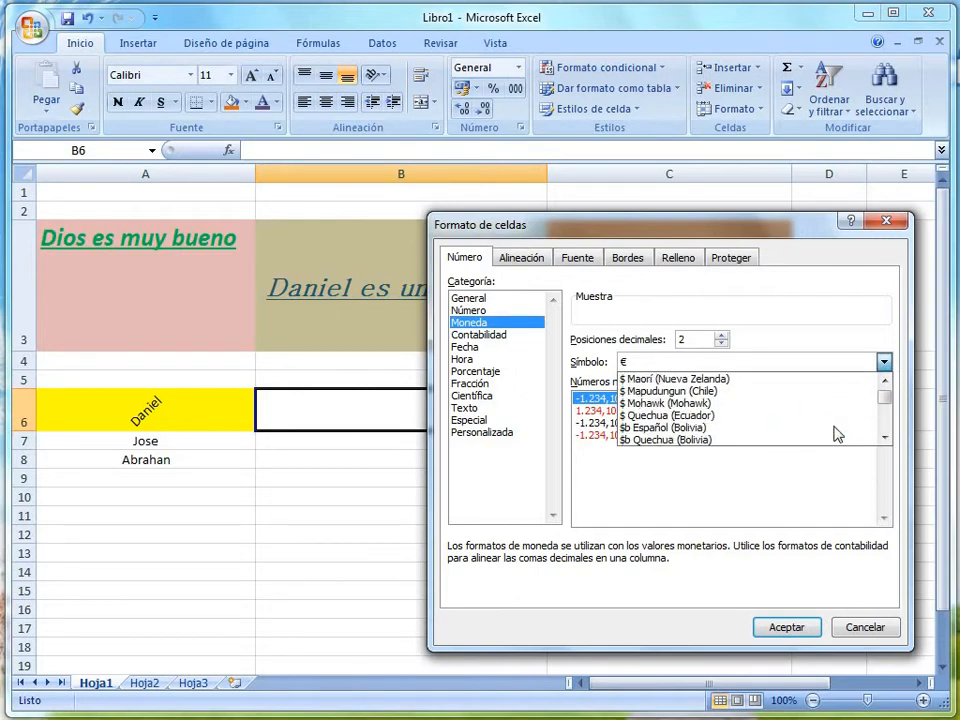
scroll(720, 410, down, 12)
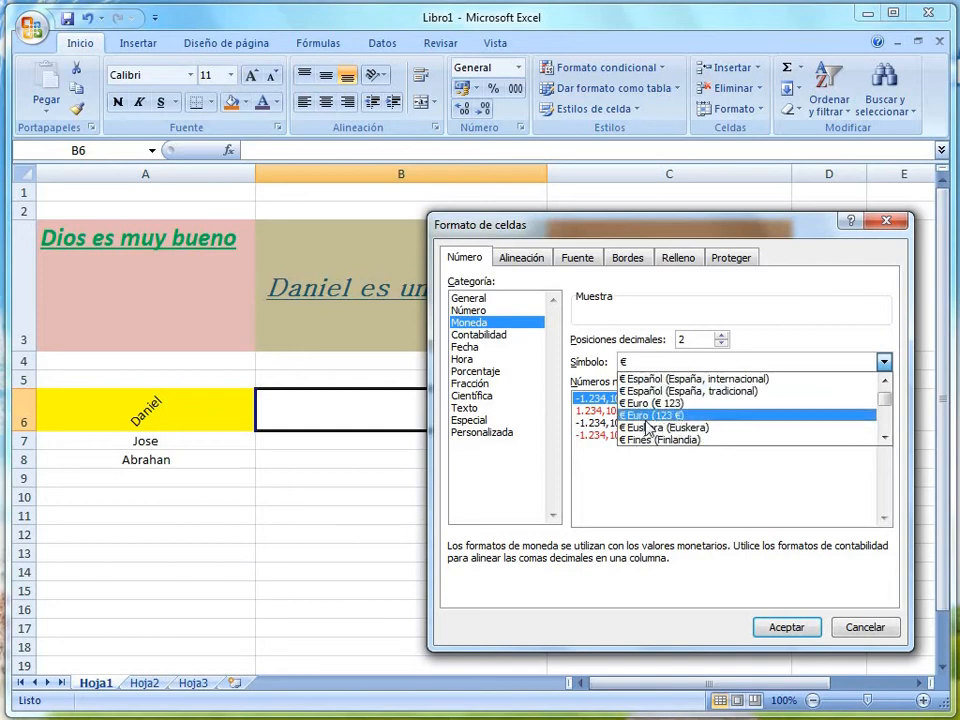
scroll(650, 431, down, 12)
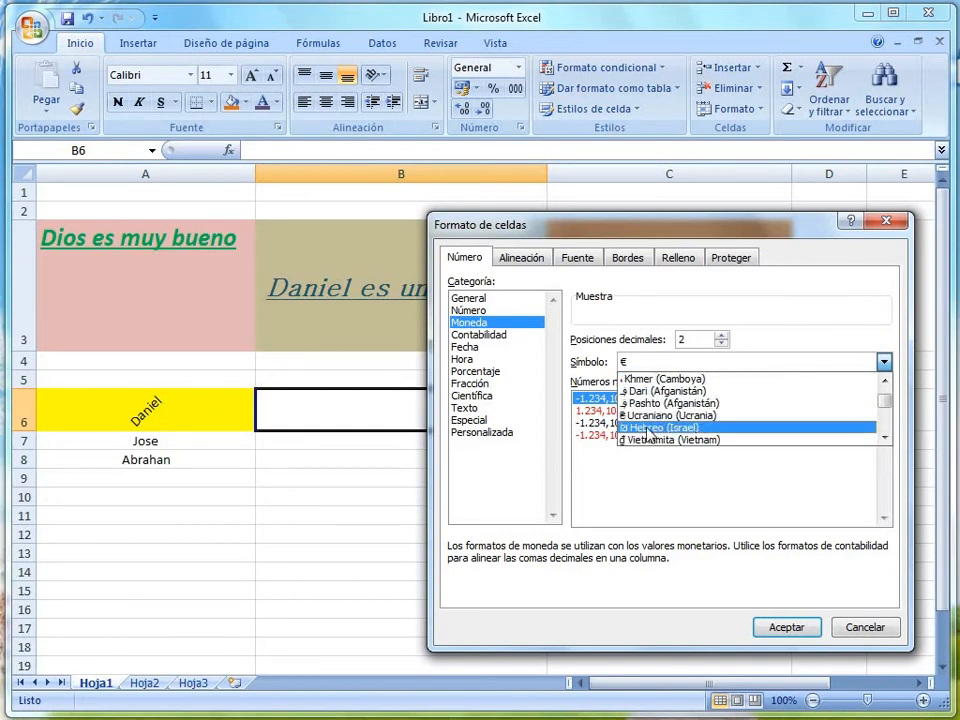
scroll(657, 420, down, 12)
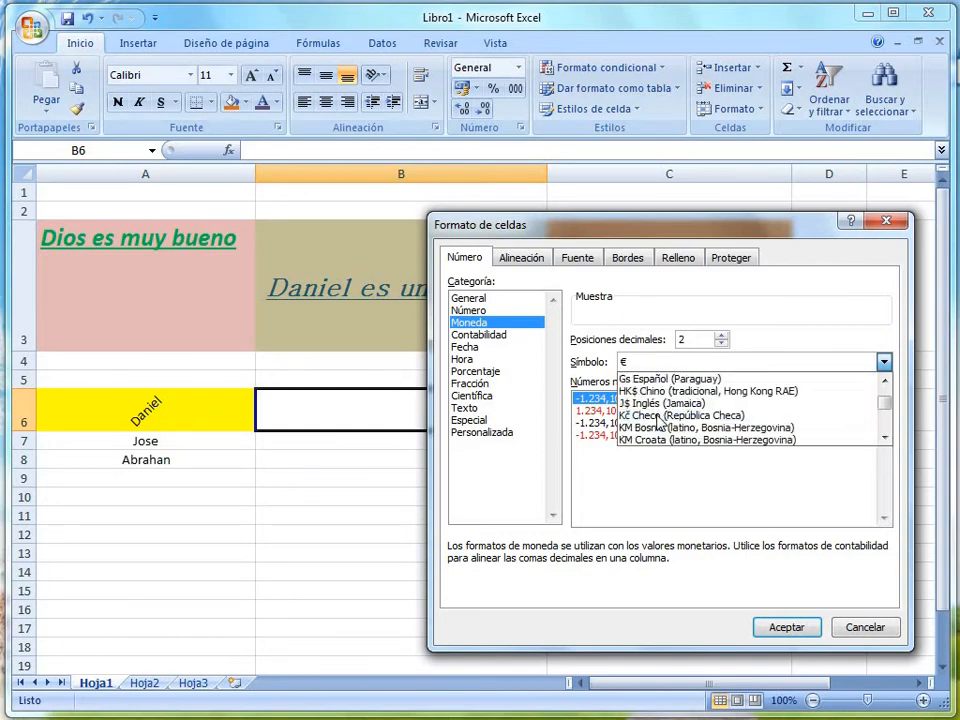
scroll(657, 420, down, 12)
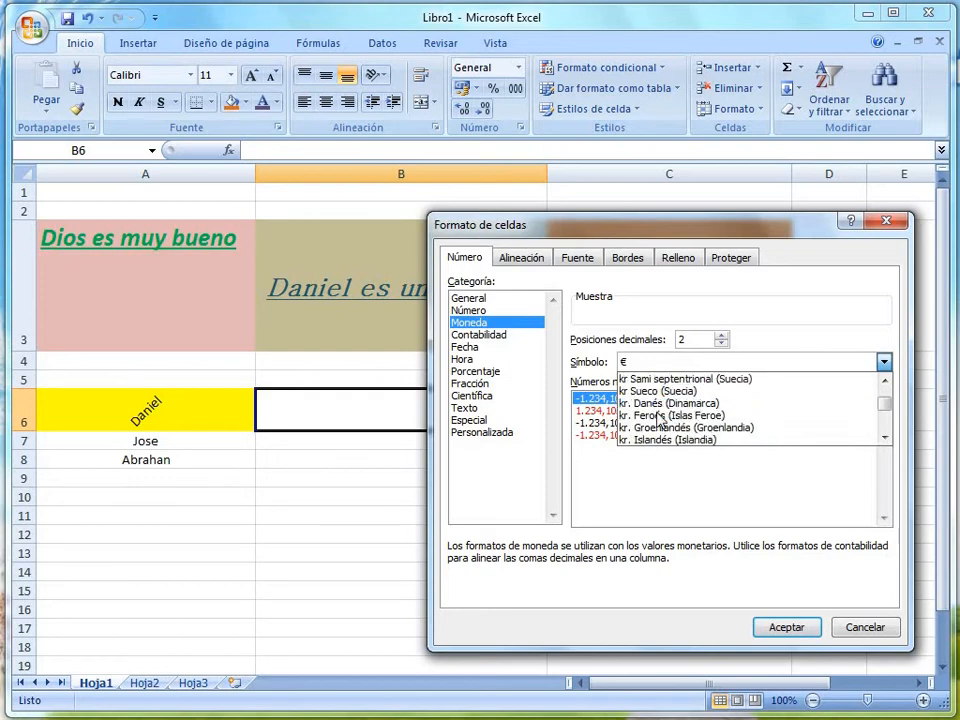
scroll(660, 420, down, 2)
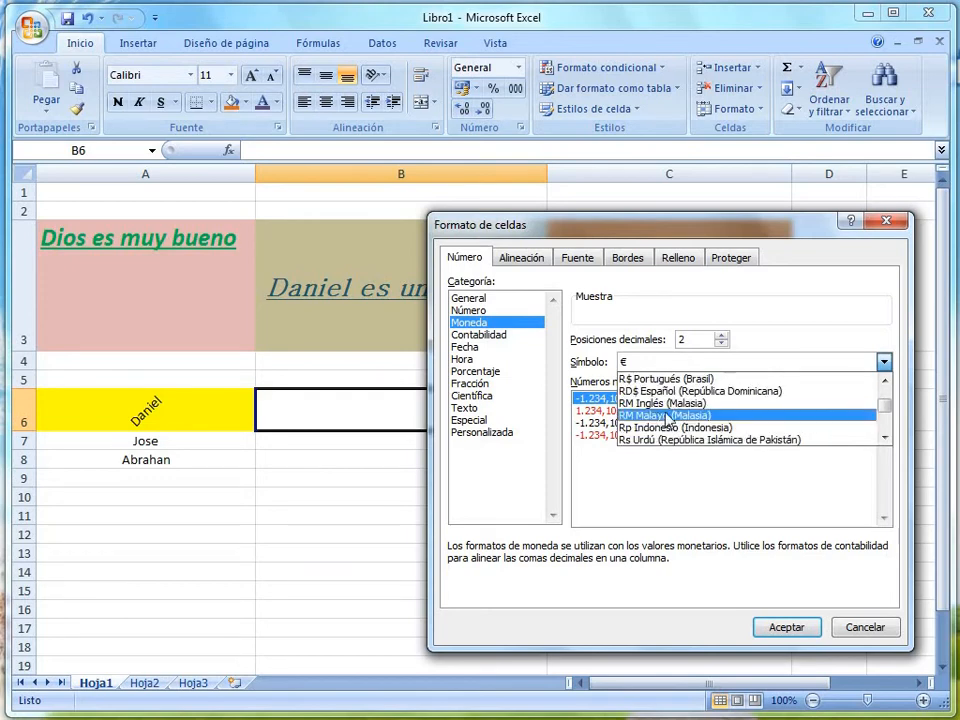
click(866, 628)
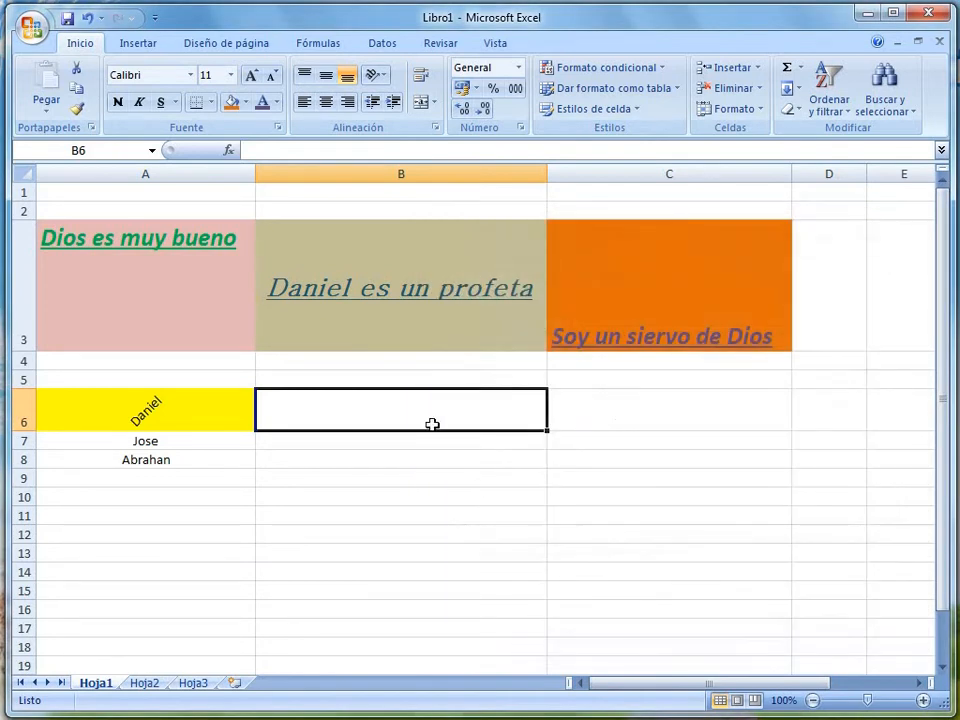
- Enter the value 100 in each of the cells B6 to B9
text(100)
key(Return)
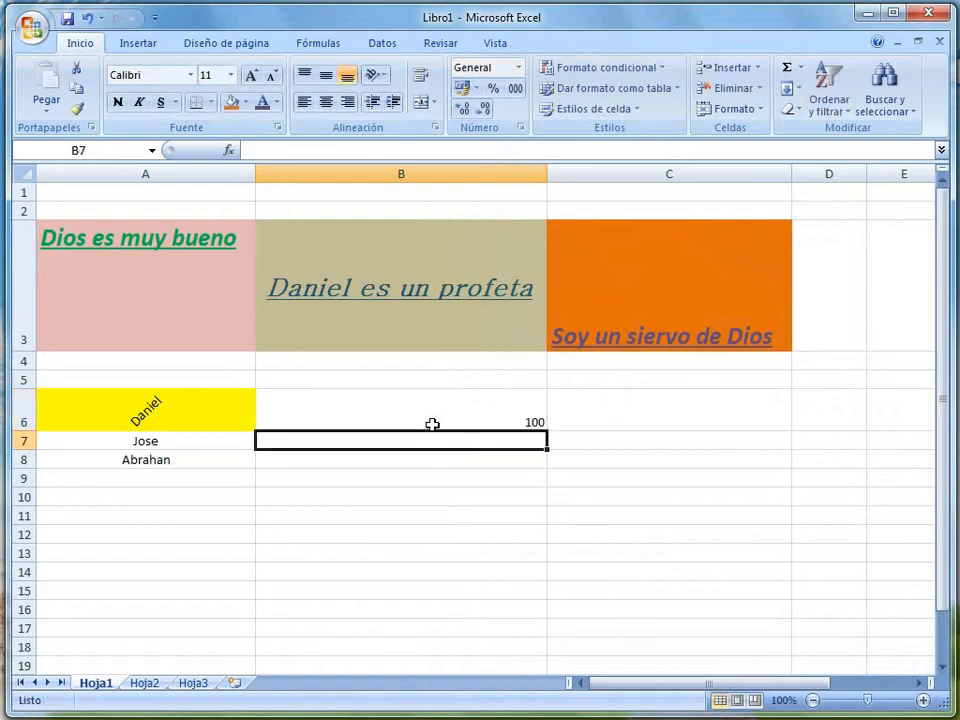
text(100)
key(Return)
text(100)
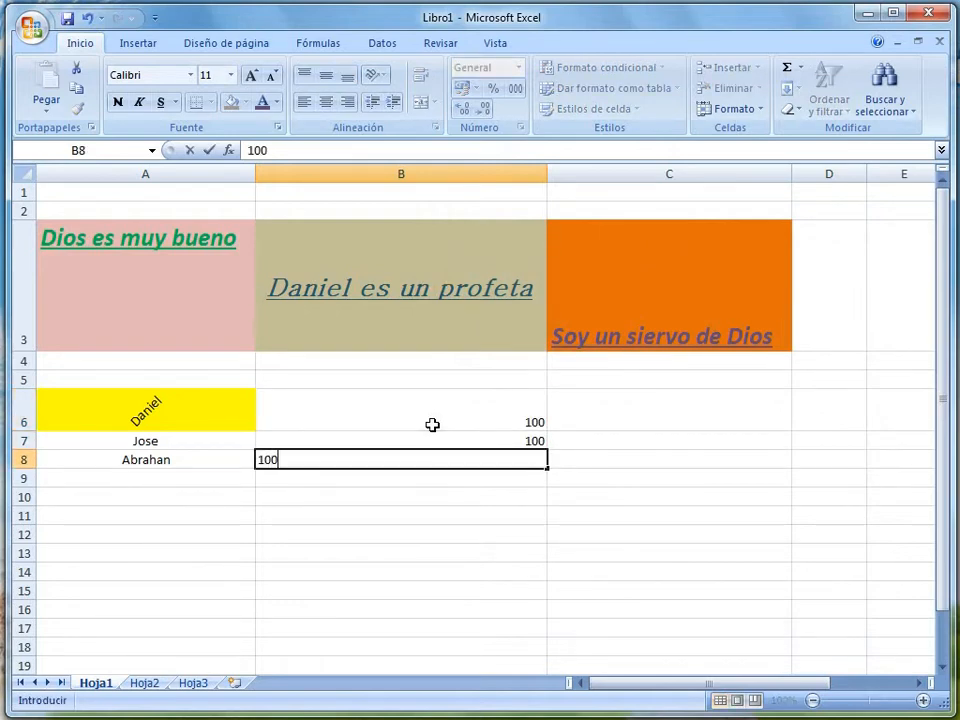
key(Return)
text(100)
key(Return)
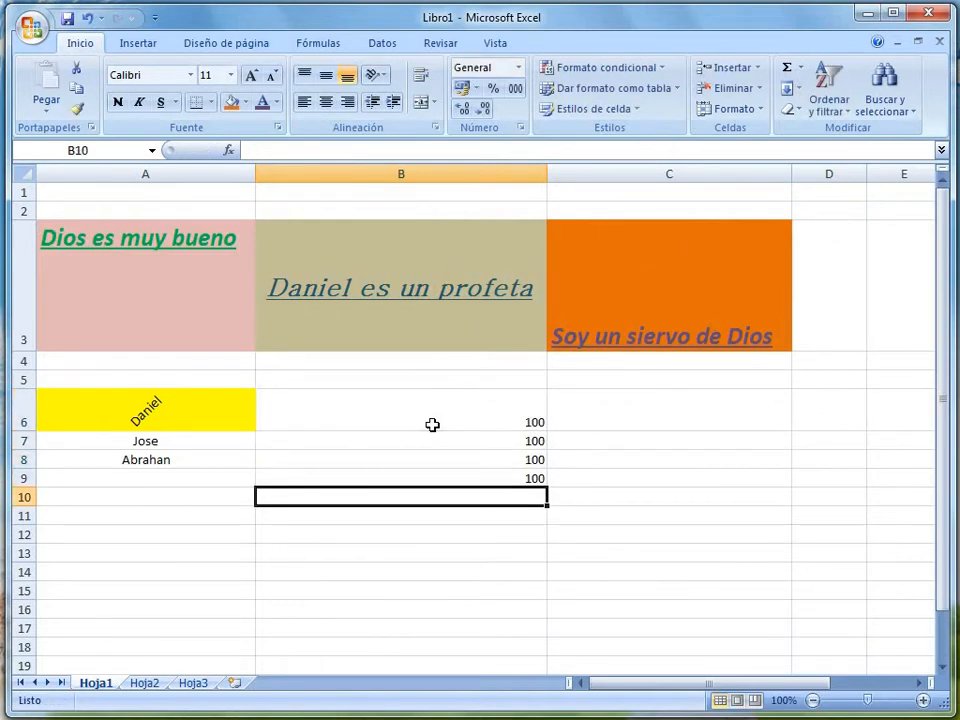
- Apply the accounting format € Español (España, internacional) to cell B6 and £ Inglés (Reino Unido) to cell B7
click(432, 425)
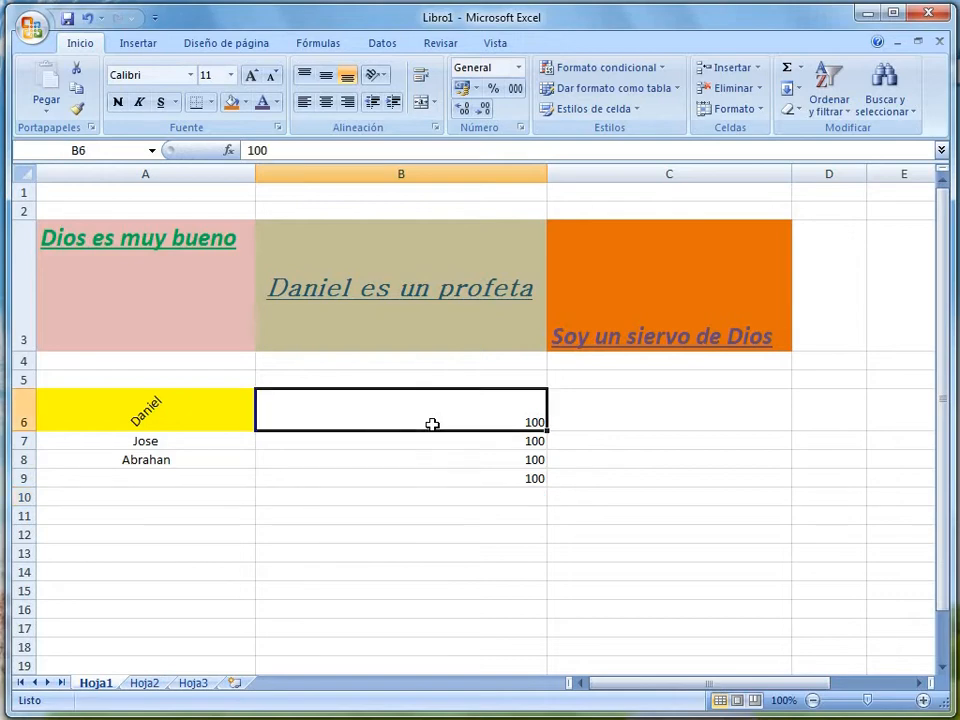
click(477, 90)
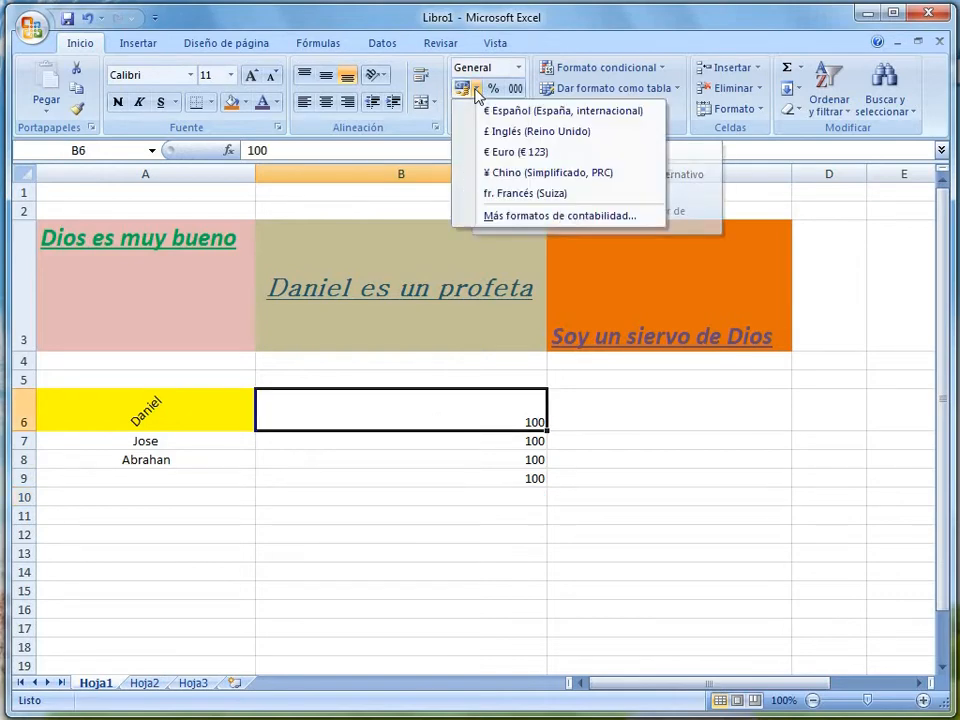
click(563, 113)
click(530, 440)
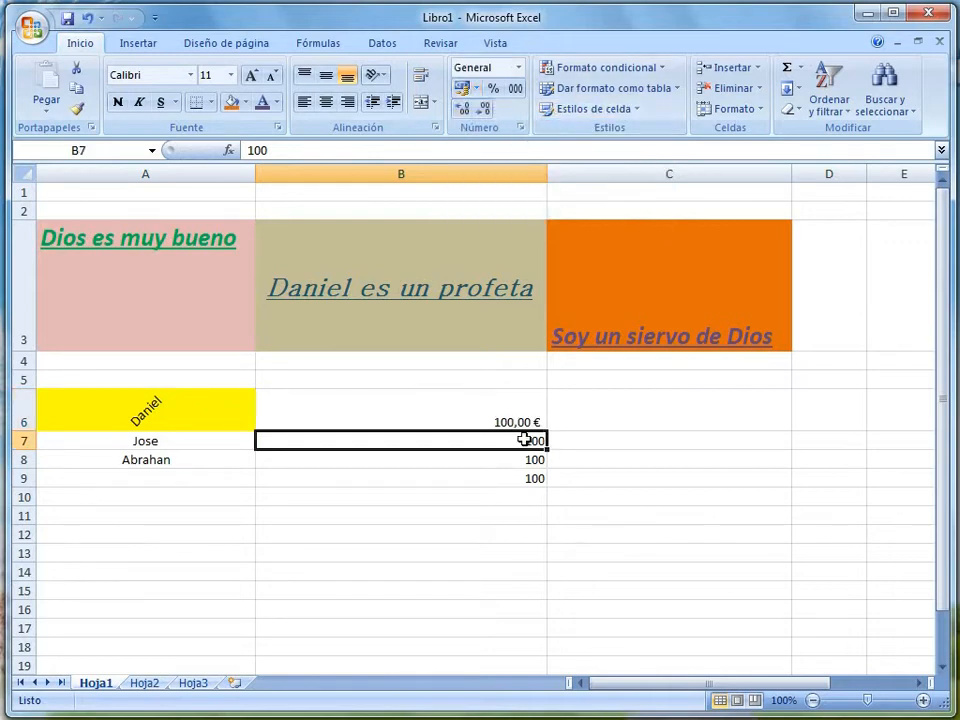
click(478, 90)
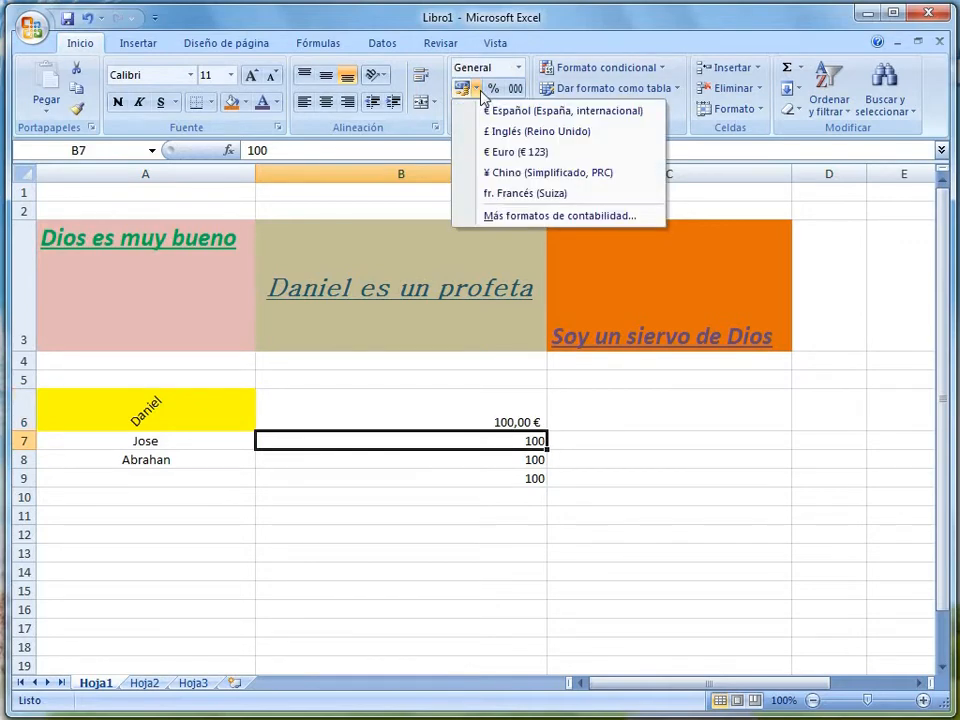
click(506, 140)
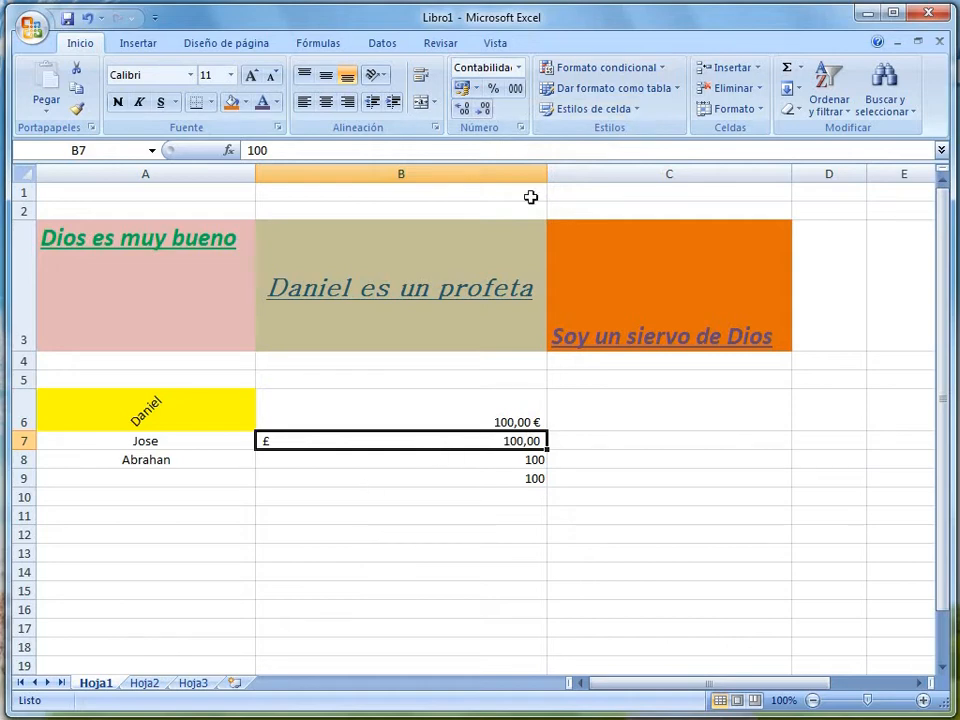
- Apply the accounting format ¥ Chino (Simplificado, PRC) to cell B8
click(478, 89)
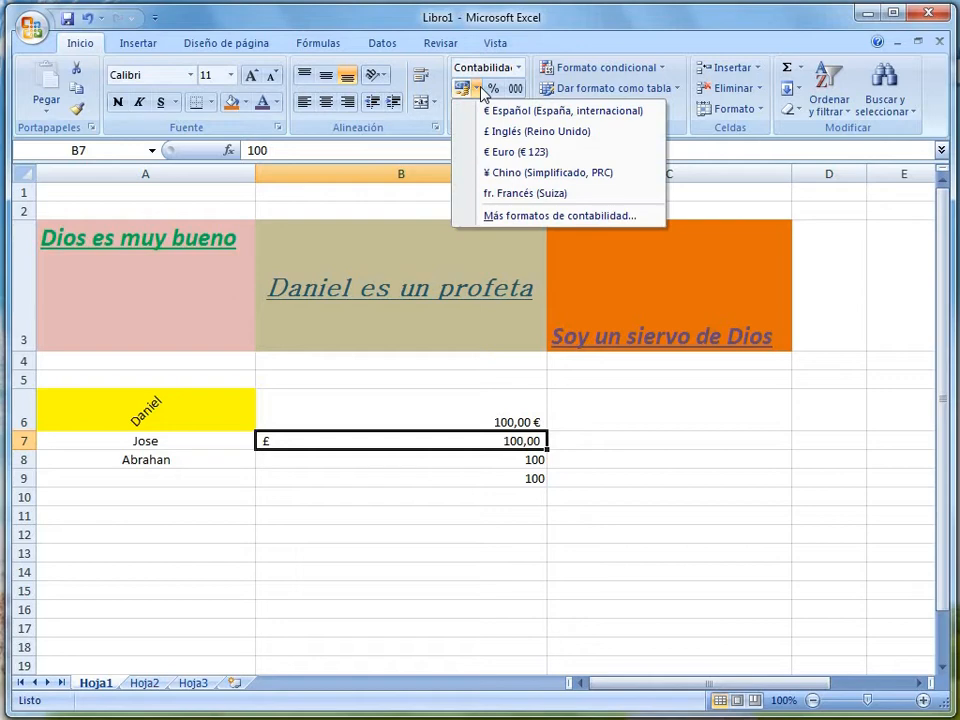
click(446, 460)
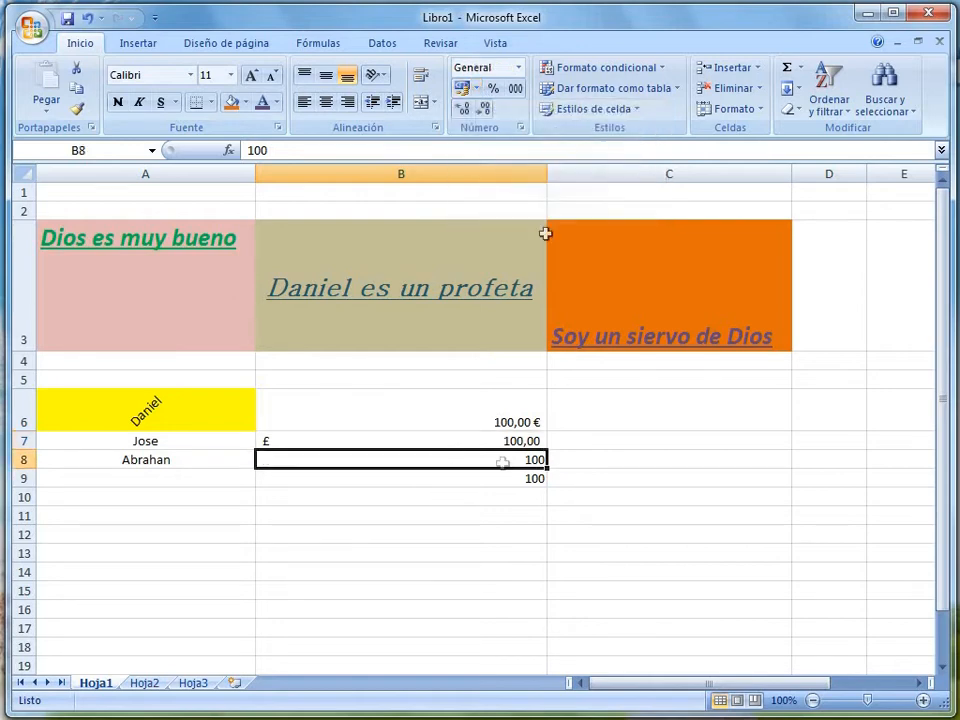
click(477, 89)
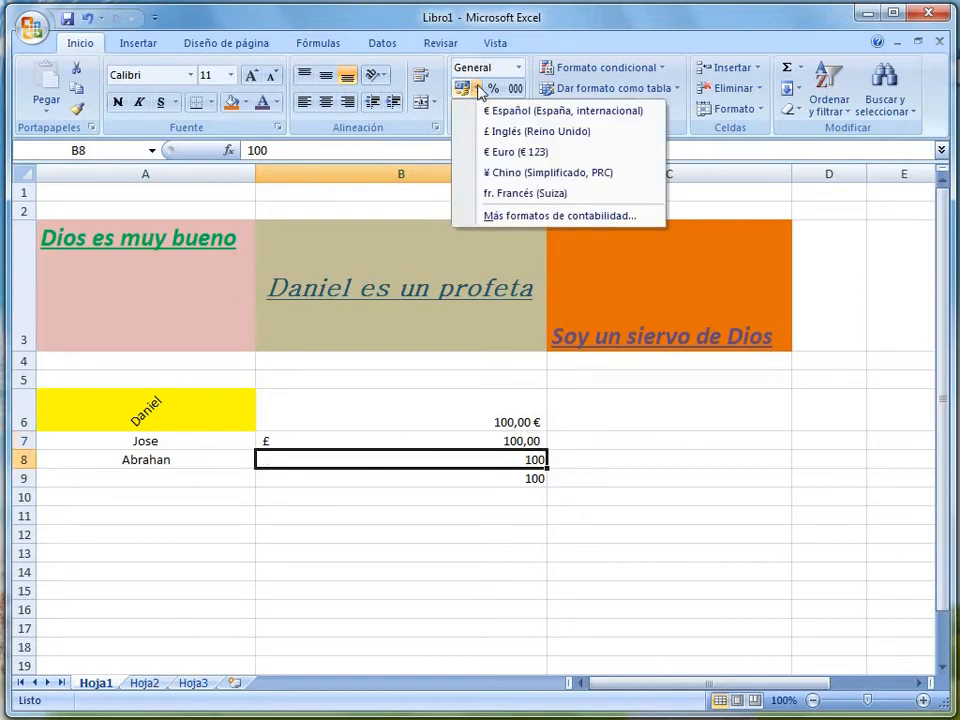
click(549, 173)
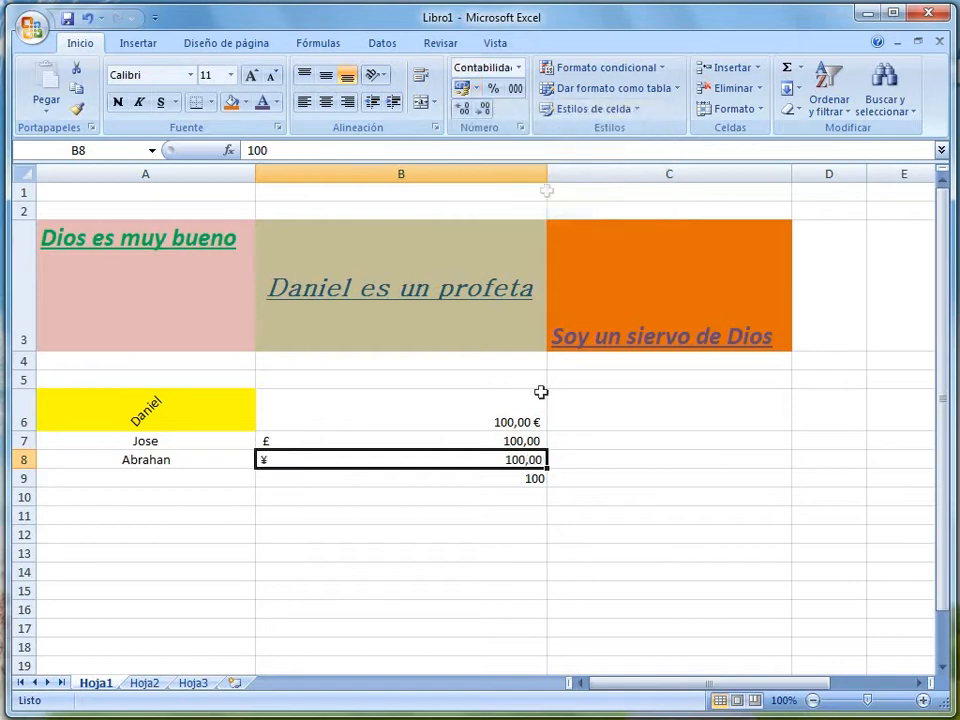
- Apply the Contabilidad format with the currency symbol $ Chino (Simplificado, Singapur) to the amount in cell B9
click(506, 478)
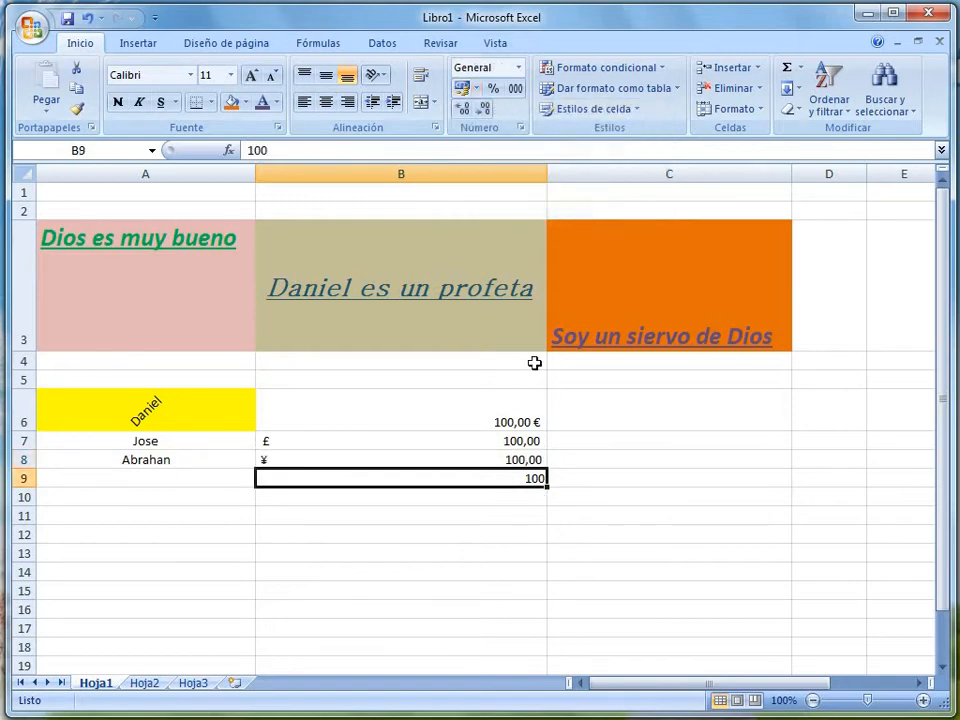
click(477, 89)
click(515, 214)
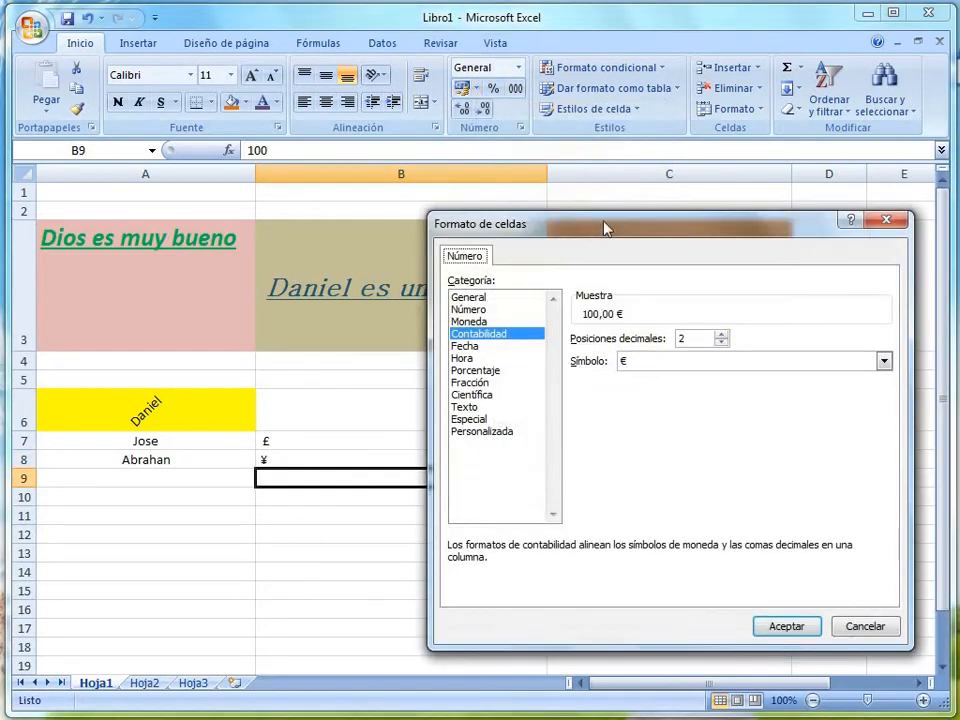
drag(604, 225, 482, 178)
click(766, 306)
scroll(658, 358, down, 10)
scroll(658, 358, down, 10)
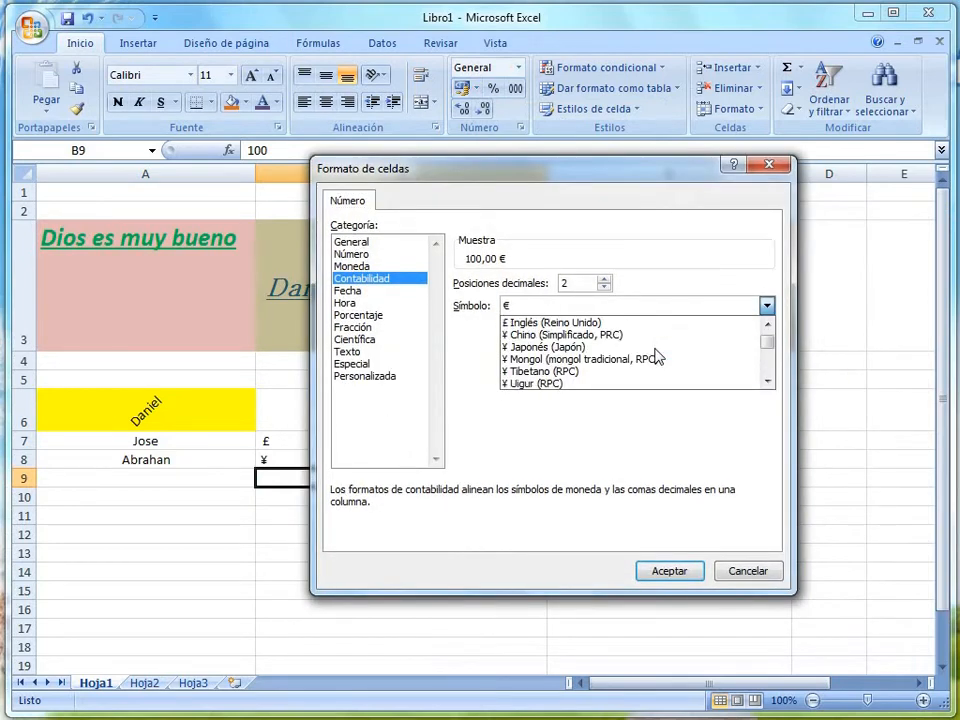
scroll(661, 359, down, 10)
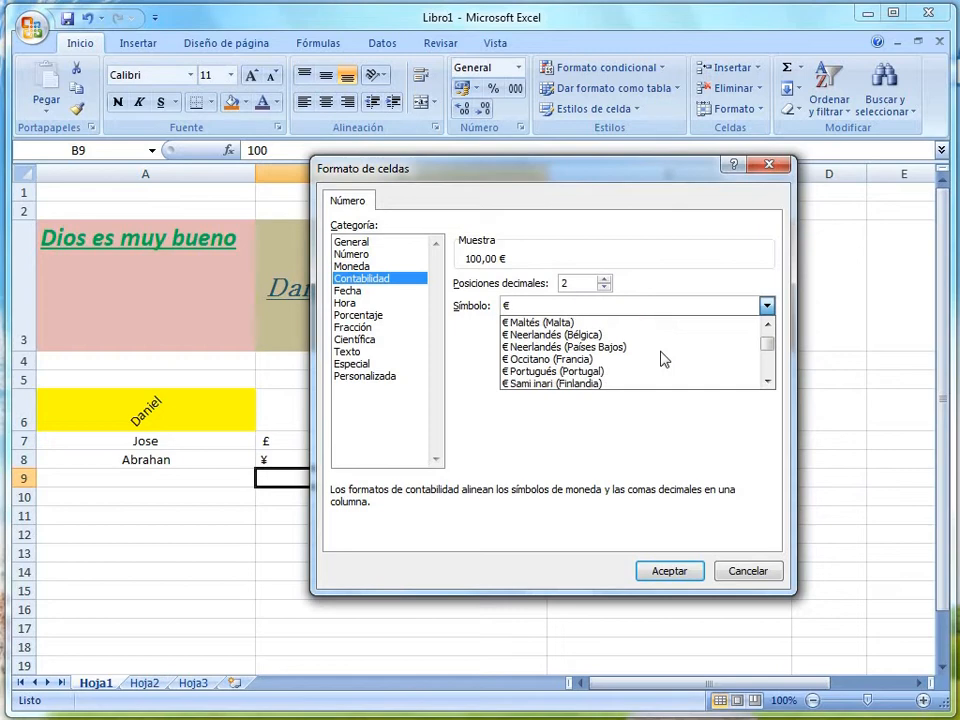
scroll(665, 358, down, 15)
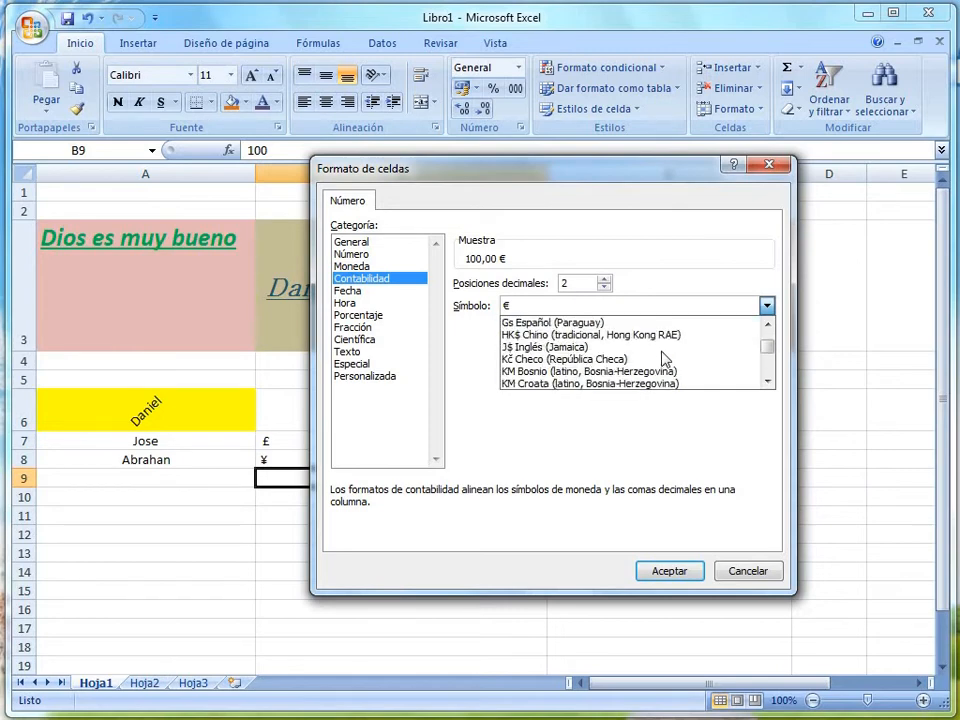
scroll(665, 358, down, 15)
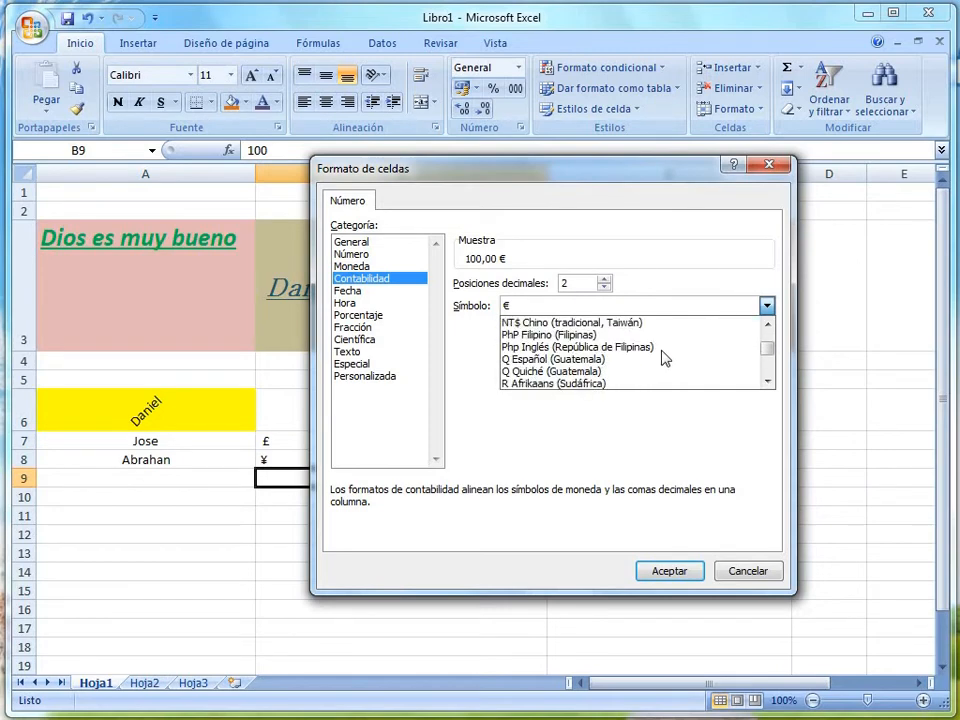
scroll(665, 358, down, 15)
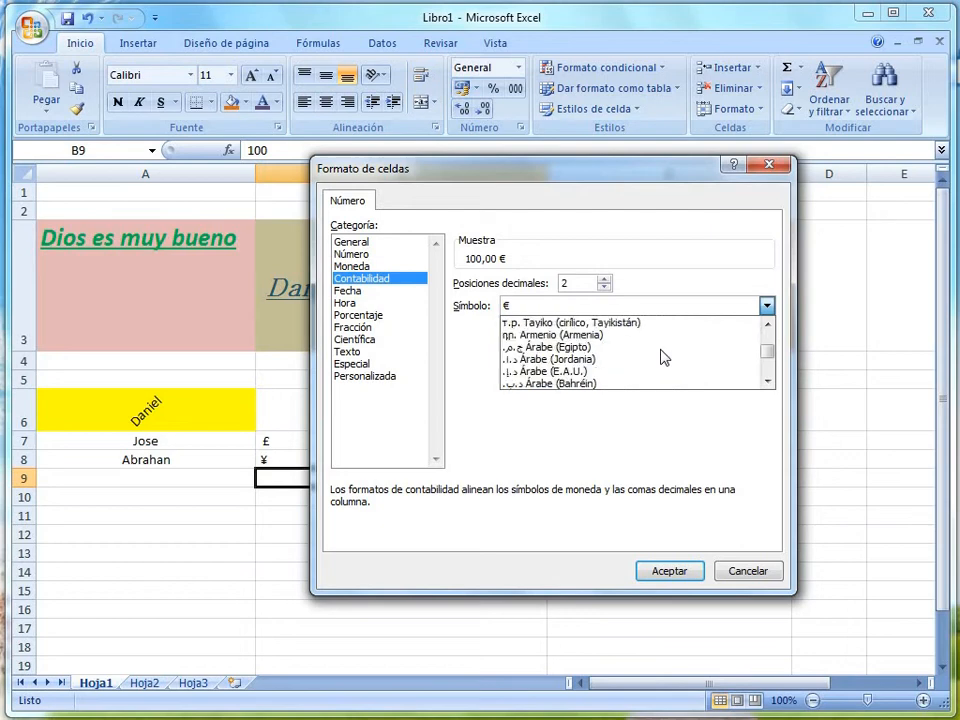
scroll(665, 358, down, 15)
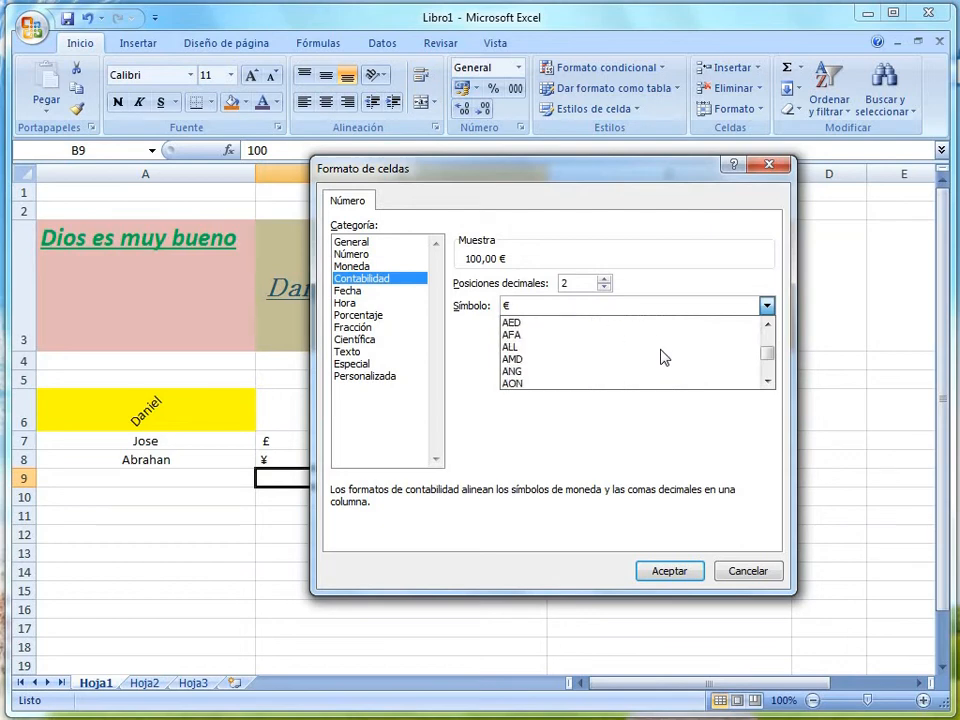
scroll(665, 358, down, 3)
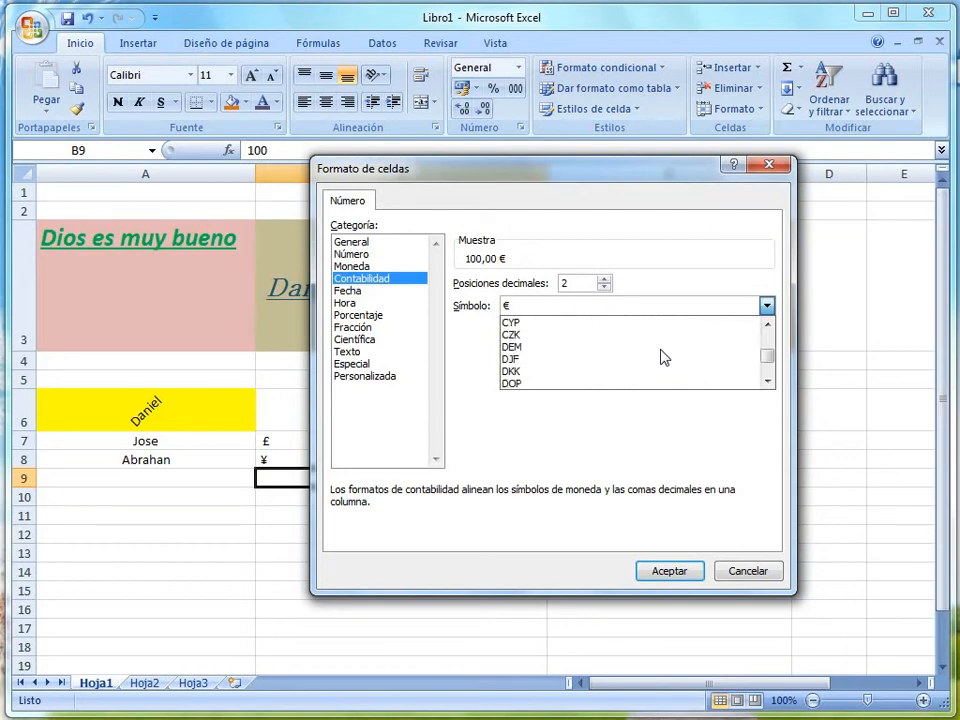
scroll(665, 358, down, 12)
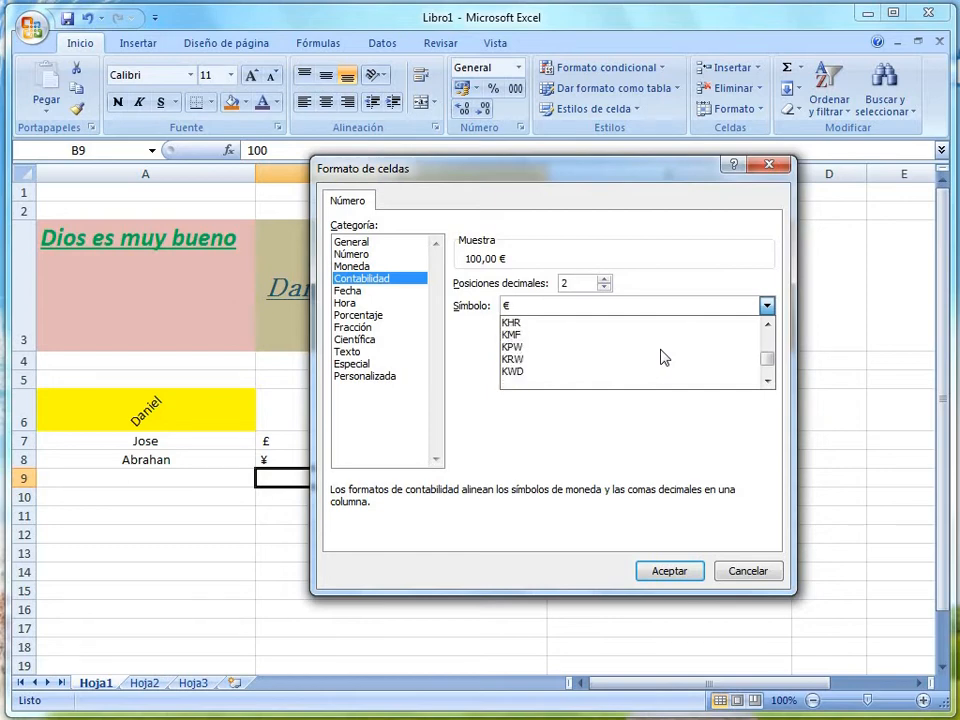
scroll(720, 356, down, 2)
drag(765, 364, 769, 336)
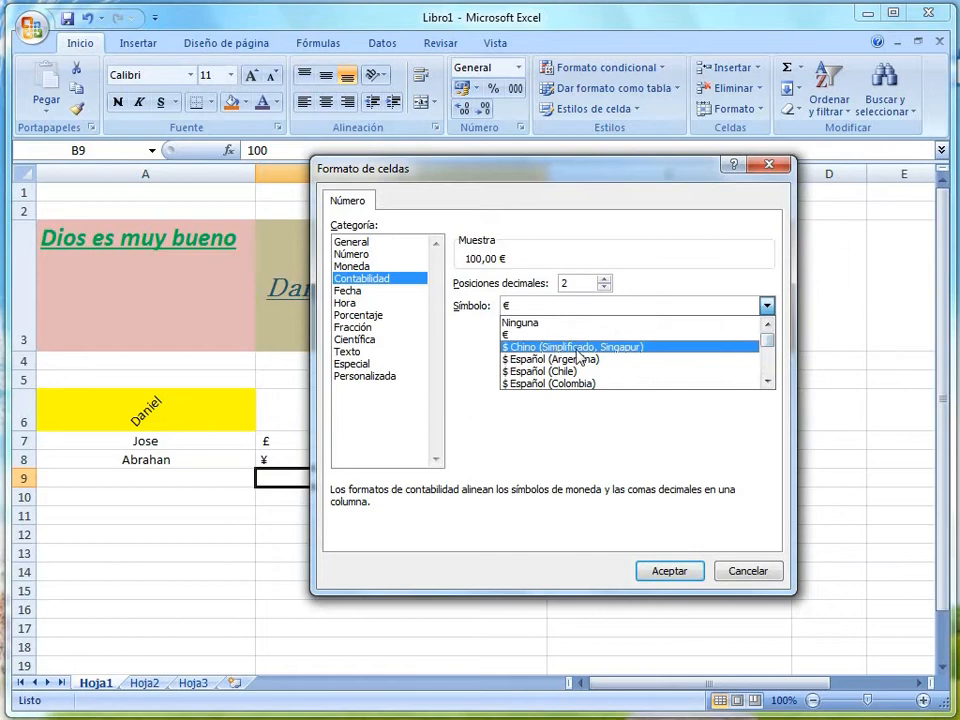
scroll(577, 360, down, 1)
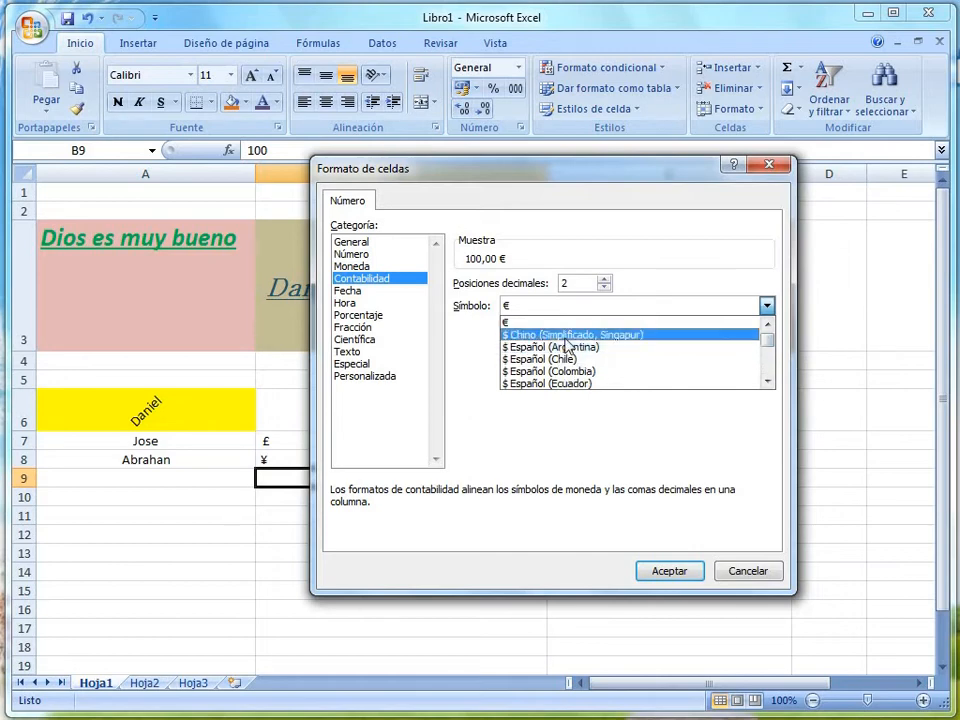
click(540, 335)
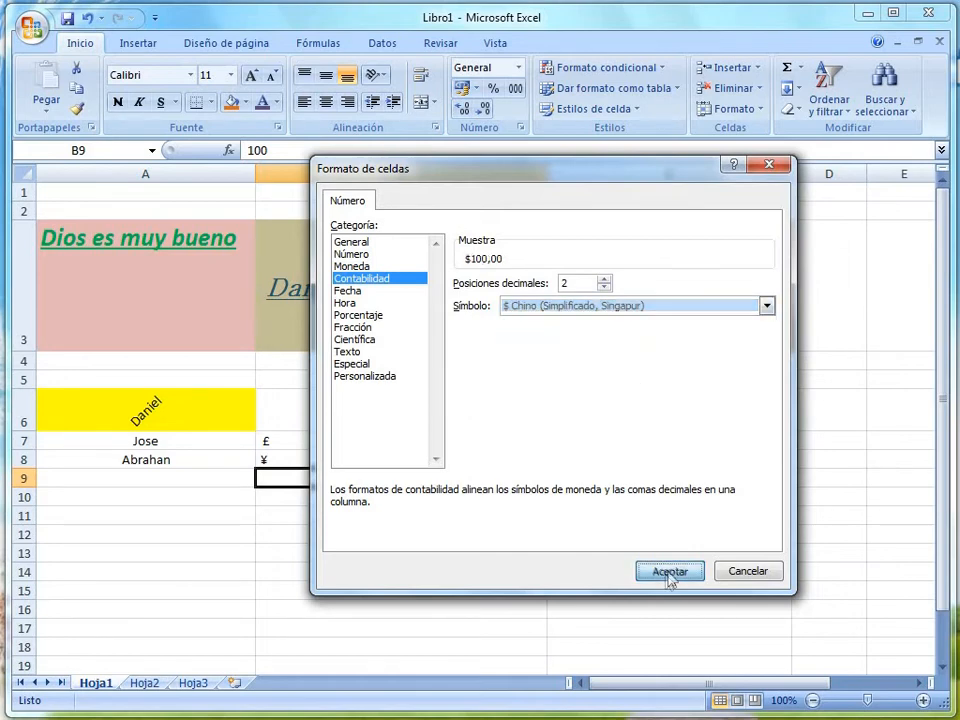
click(670, 574)
click(411, 517)
click(407, 484)
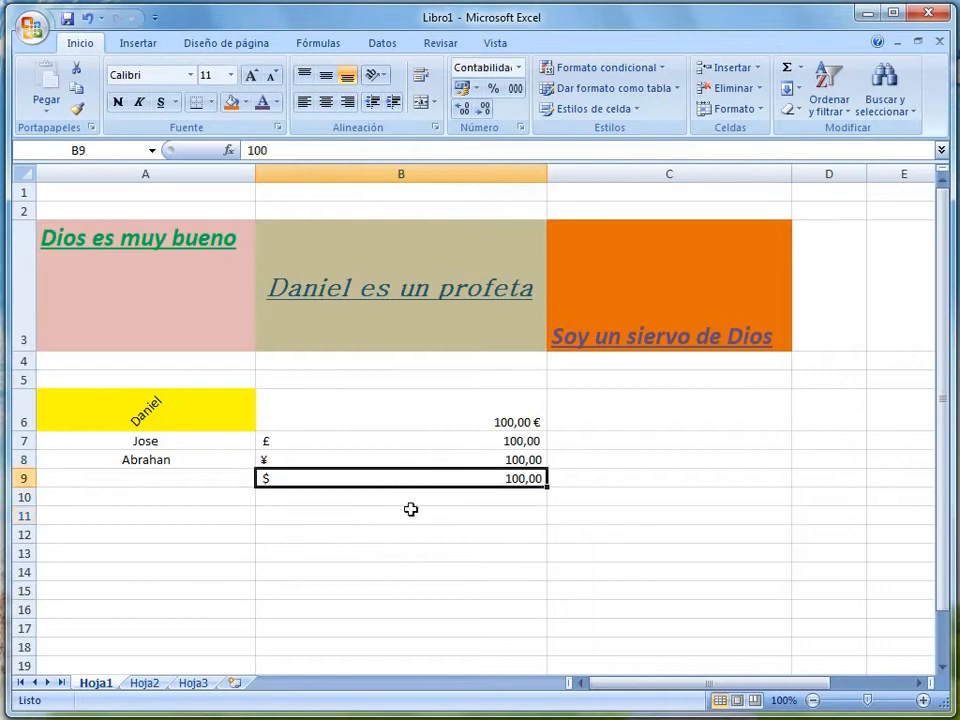
click(412, 513)
drag(437, 420, 432, 482)
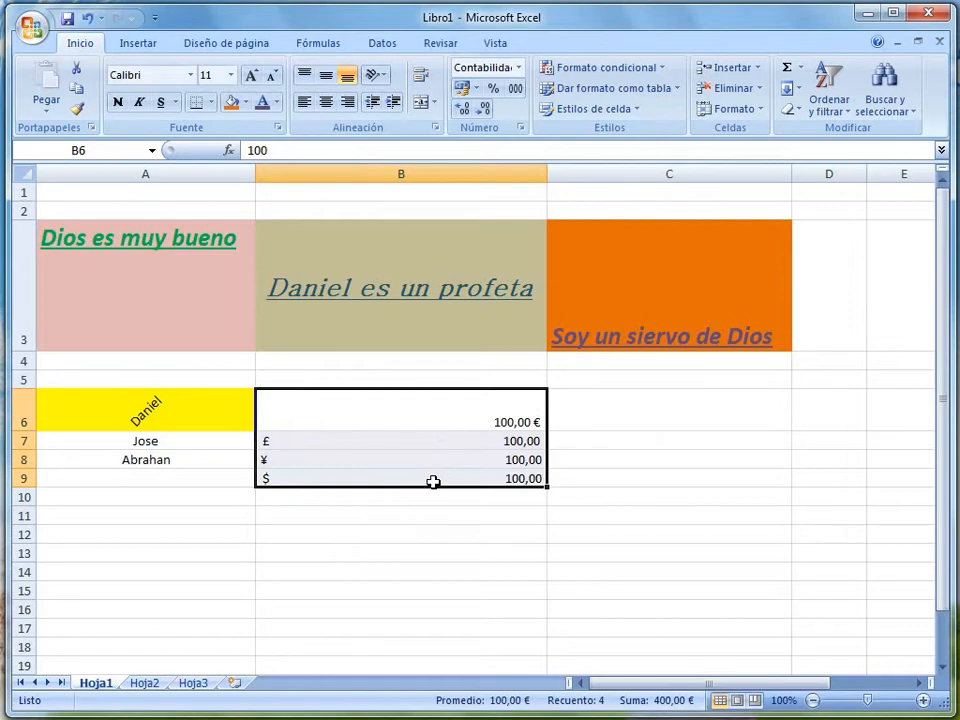
drag(484, 420, 480, 469)
click(435, 511)
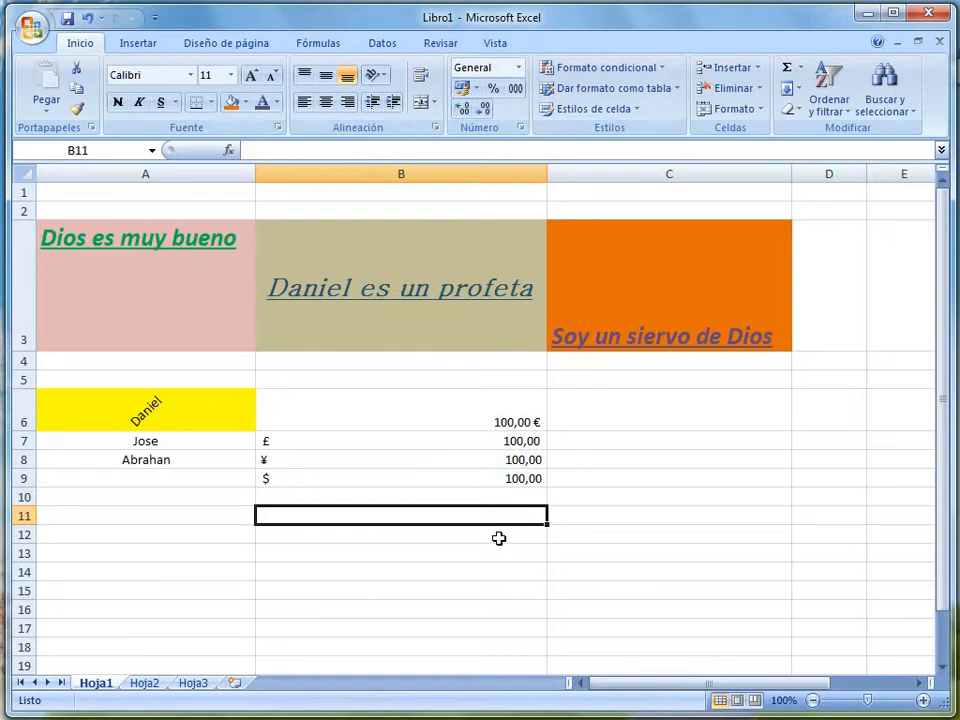
drag(506, 422, 504, 480)
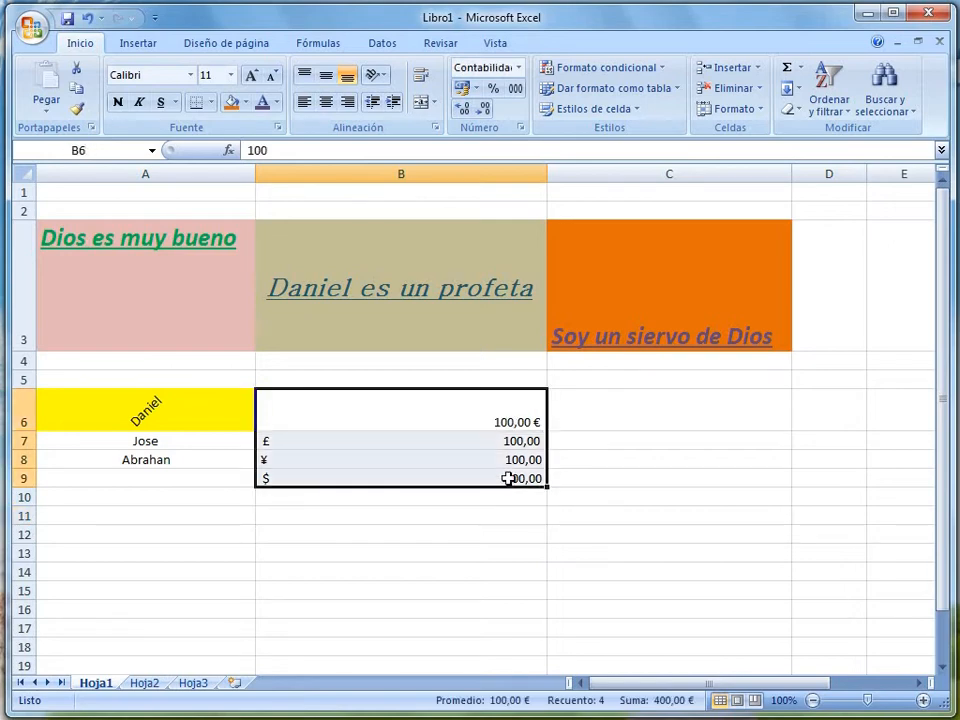
click(512, 424)
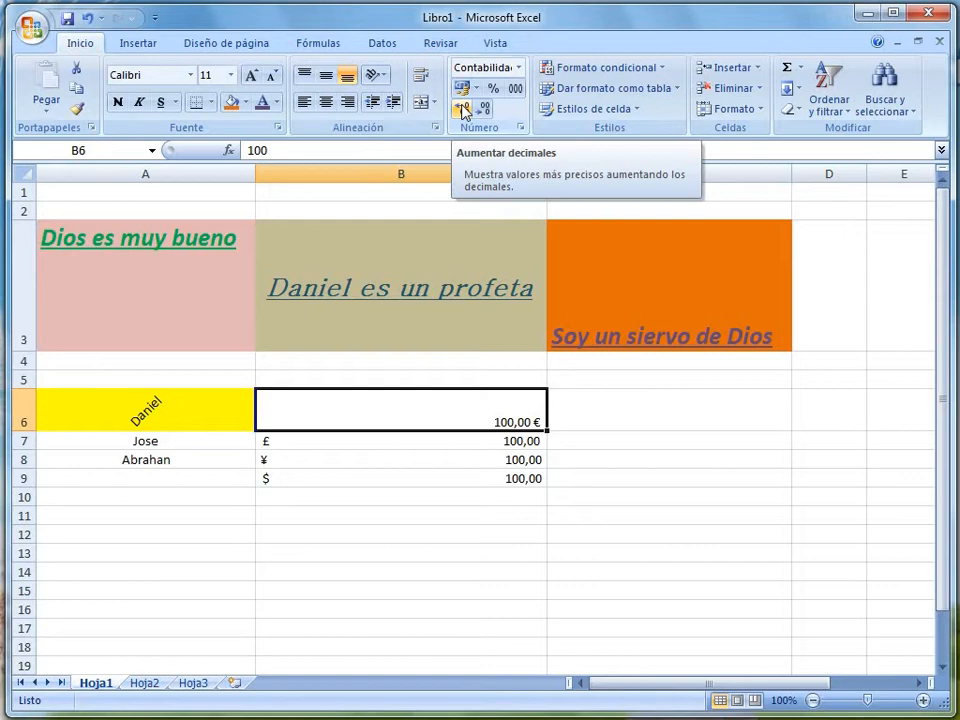
- Enter the formula =5/9 in cell B11
click(350, 510)
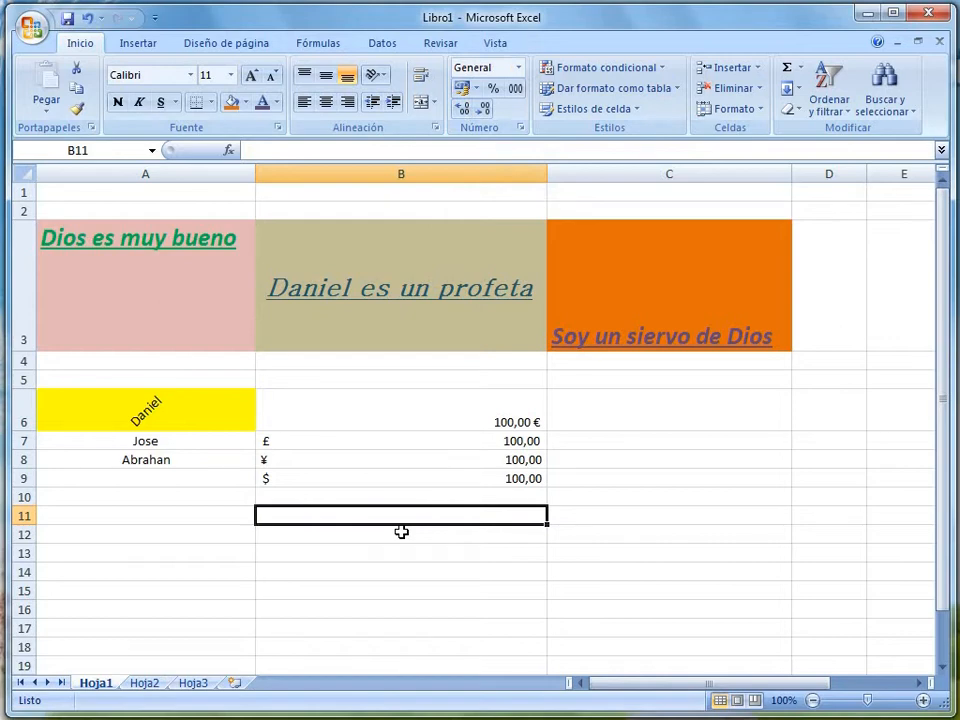
text(=)
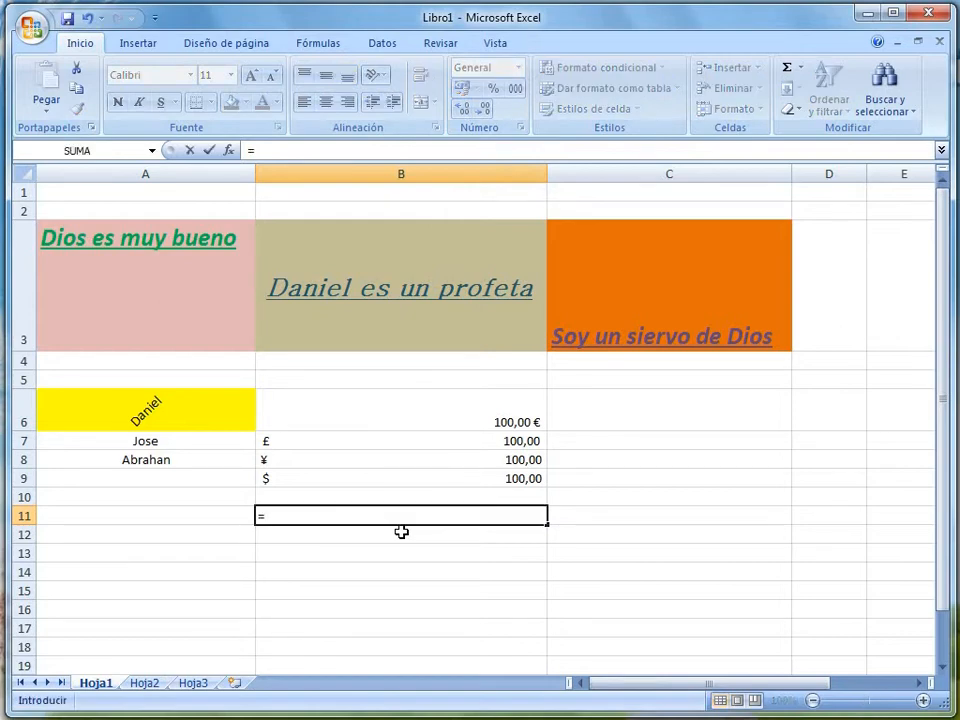
text(5/9)
key(Return)
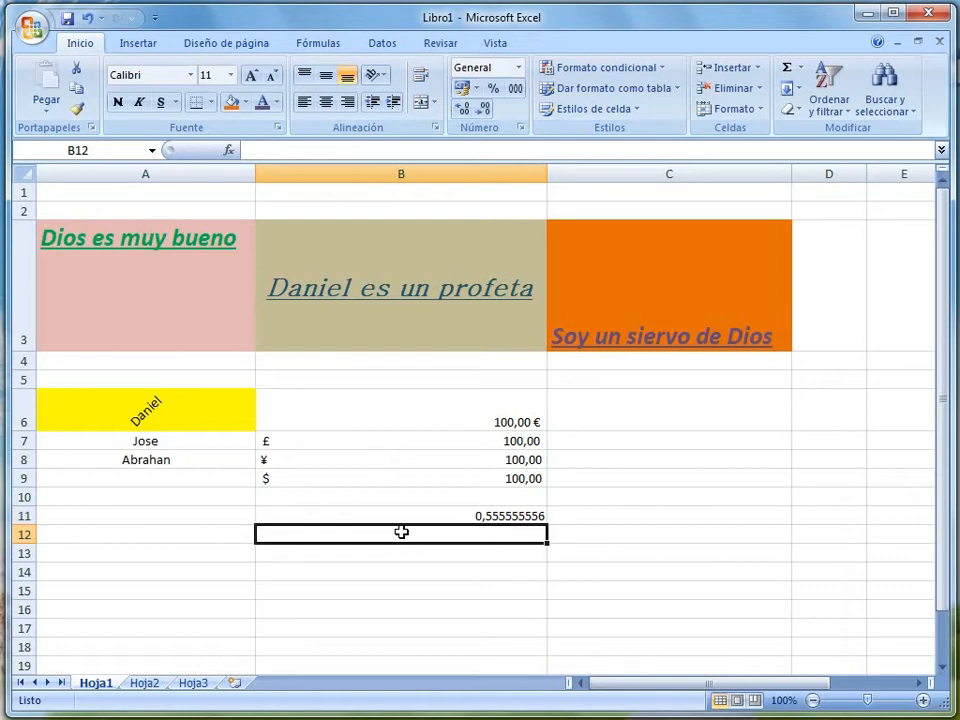
- Reduce the displayed decimals of the division result in cell B11 to two
click(504, 514)
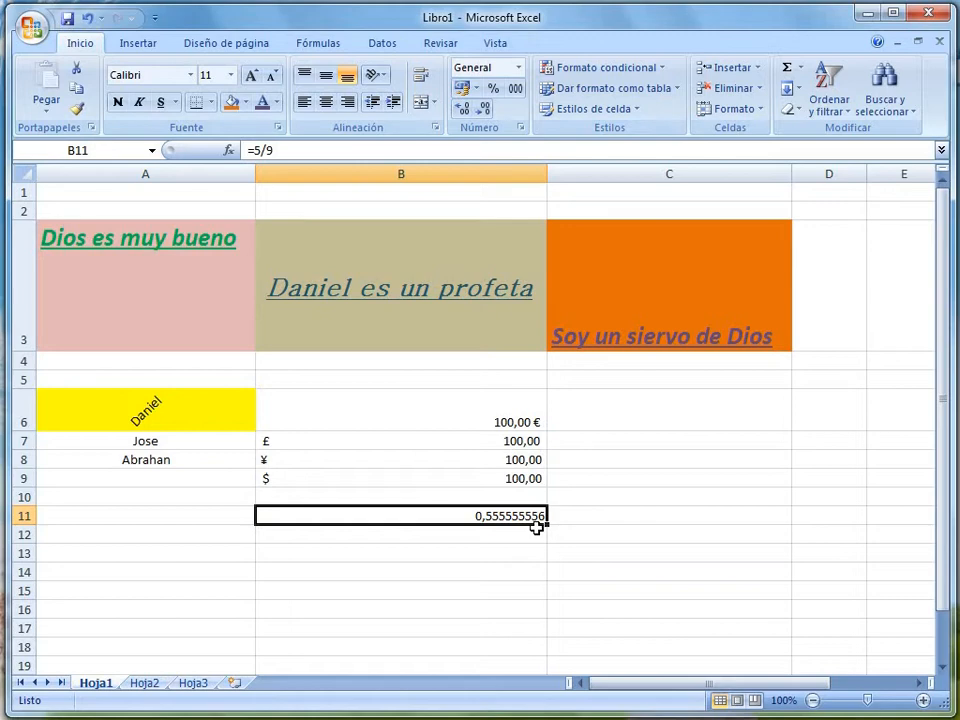
click(510, 537)
click(512, 514)
click(485, 108)
click(485, 108)
click(485, 108)
click(485, 108)
click(485, 108)
click(485, 108)
click(485, 108)
click(485, 108)
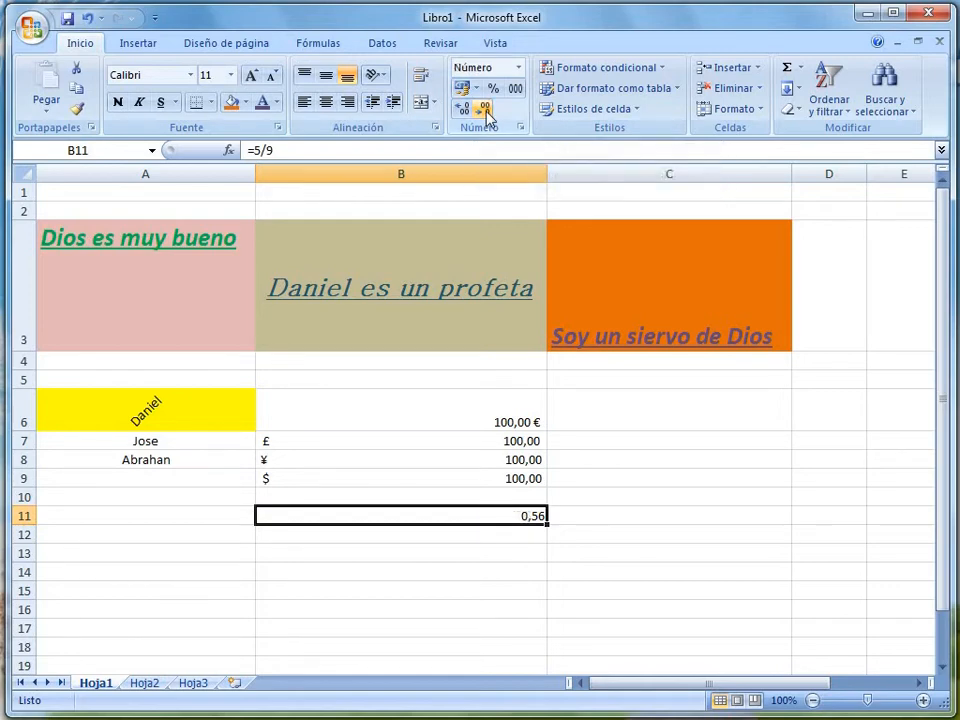
click(456, 549)
click(472, 512)
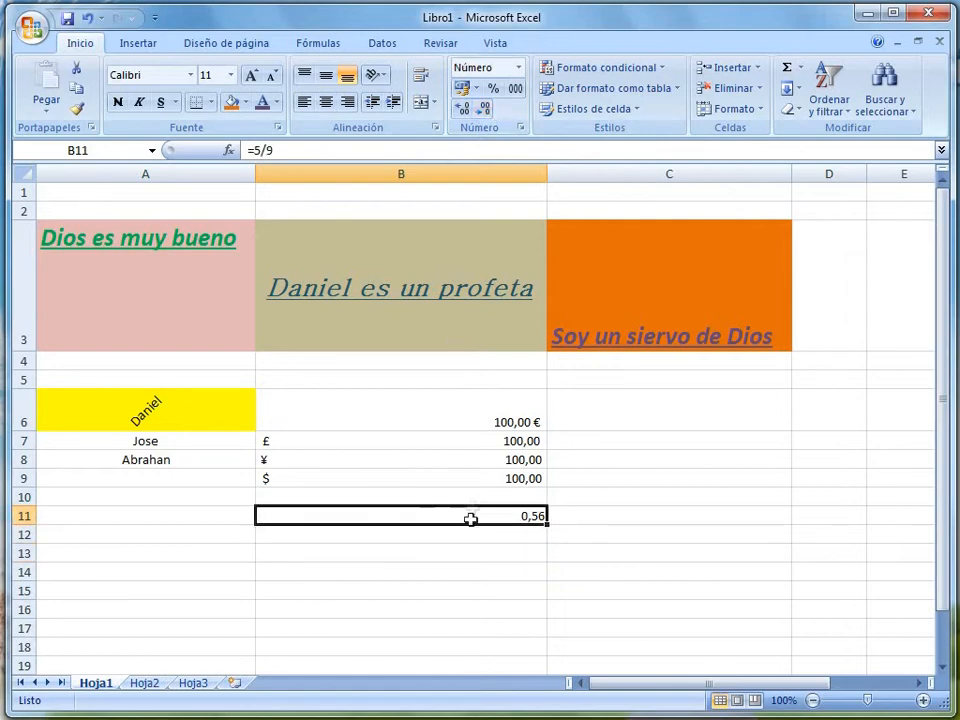
click(523, 534)
click(531, 515)
click(510, 530)
click(507, 518)
- Try showing more and fewer decimals for the result in cell B11, finishing at two decimals
click(463, 108)
click(463, 108)
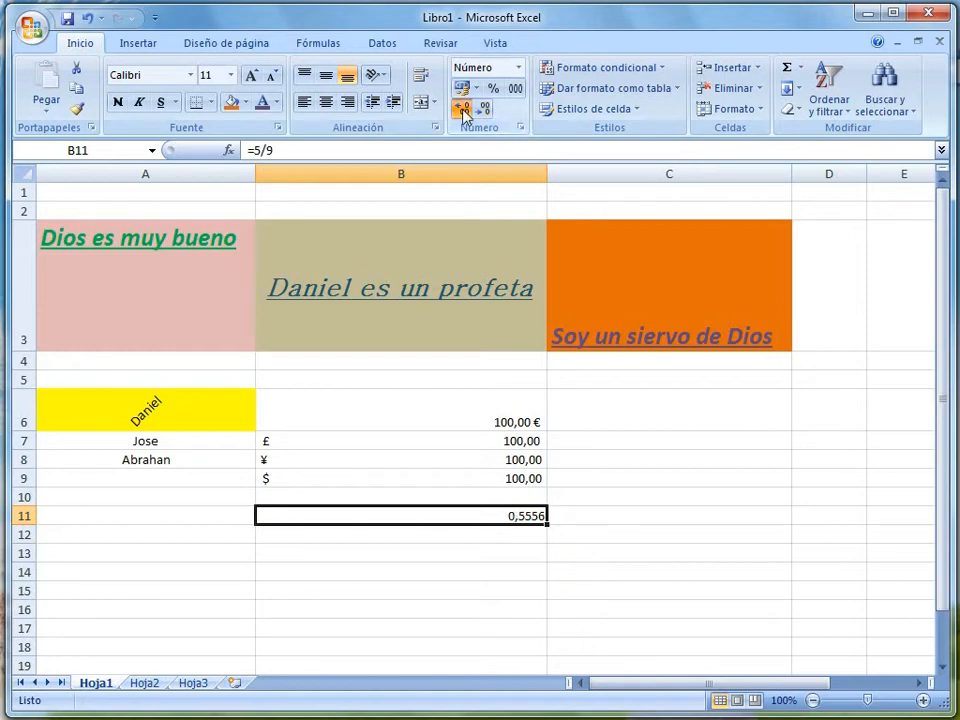
click(463, 108)
click(463, 108)
click(463, 108)
click(483, 110)
click(483, 110)
click(483, 110)
click(483, 110)
click(483, 110)
click(483, 110)
click(463, 108)
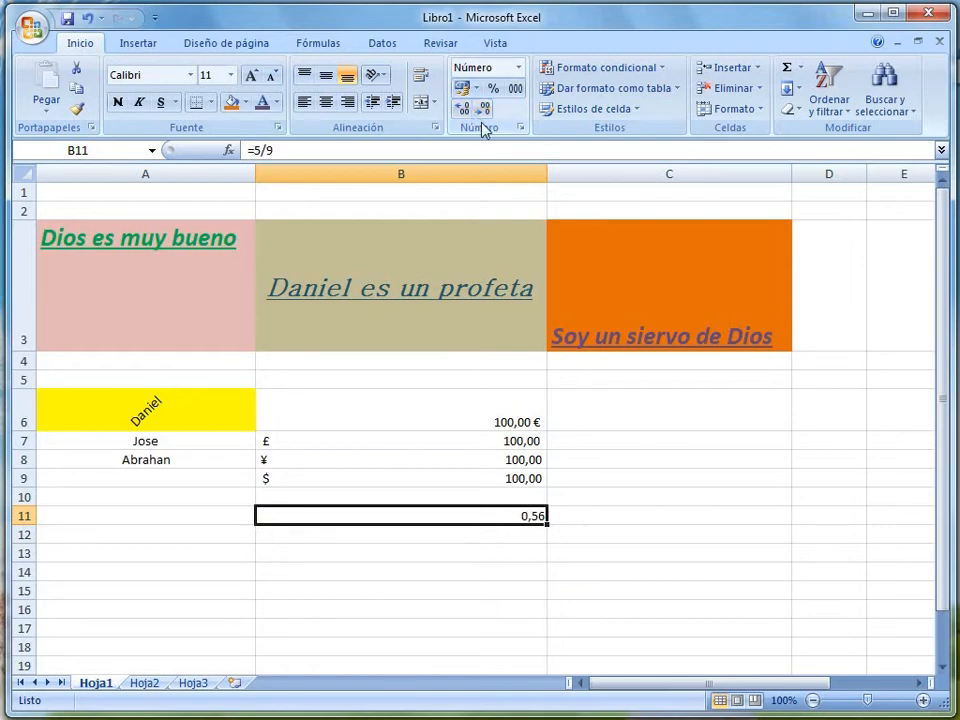
- Set the decimal places to 0 in the Número format settings of cell B11
click(520, 127)
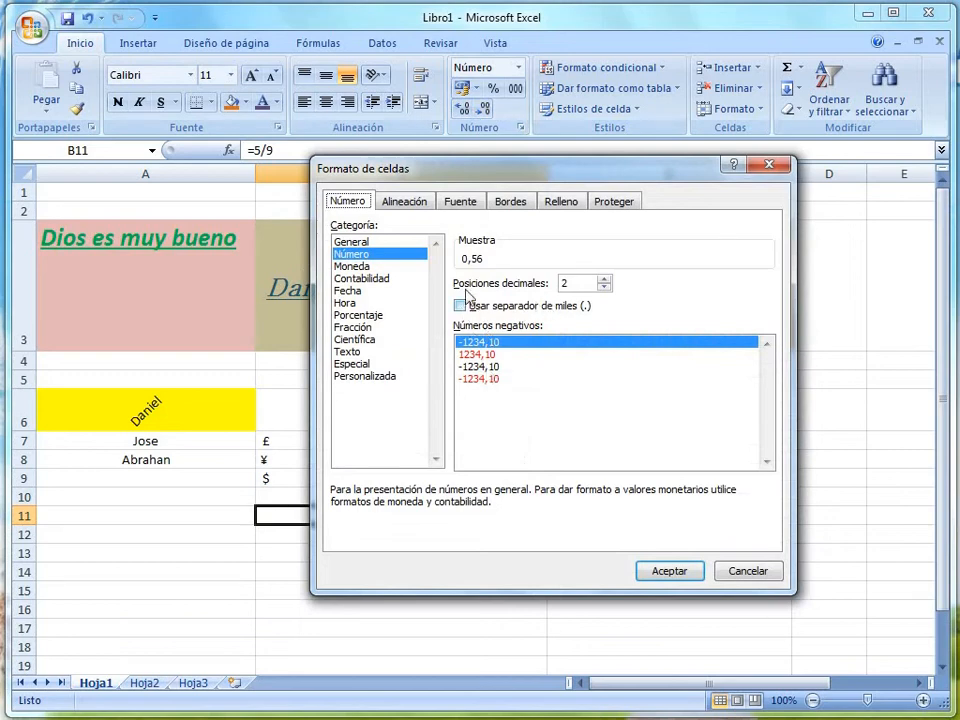
click(605, 288)
click(605, 288)
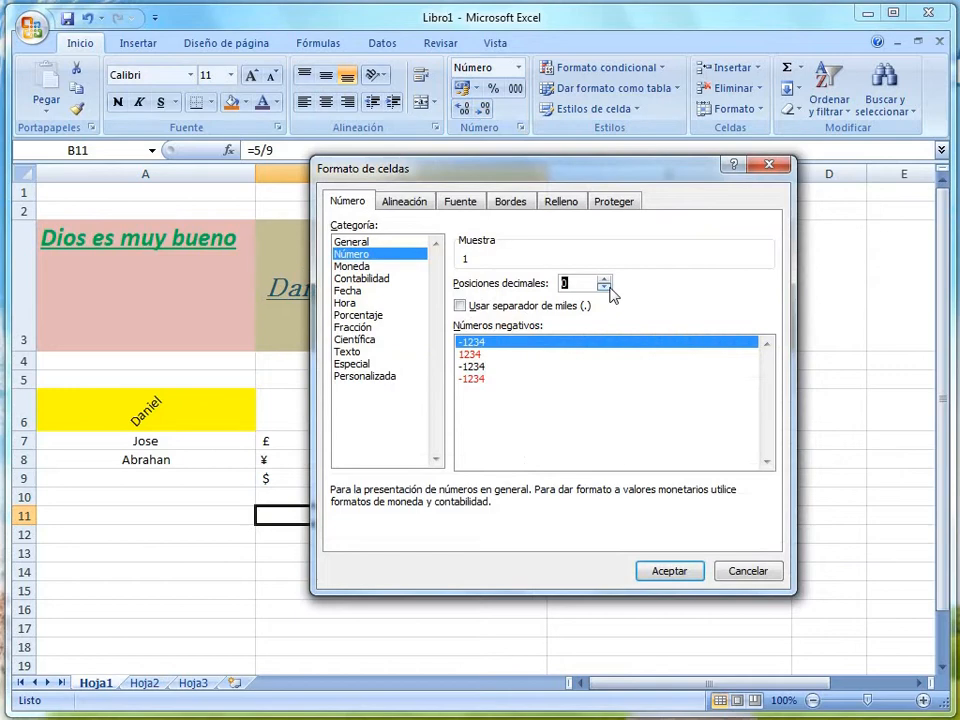
click(669, 570)
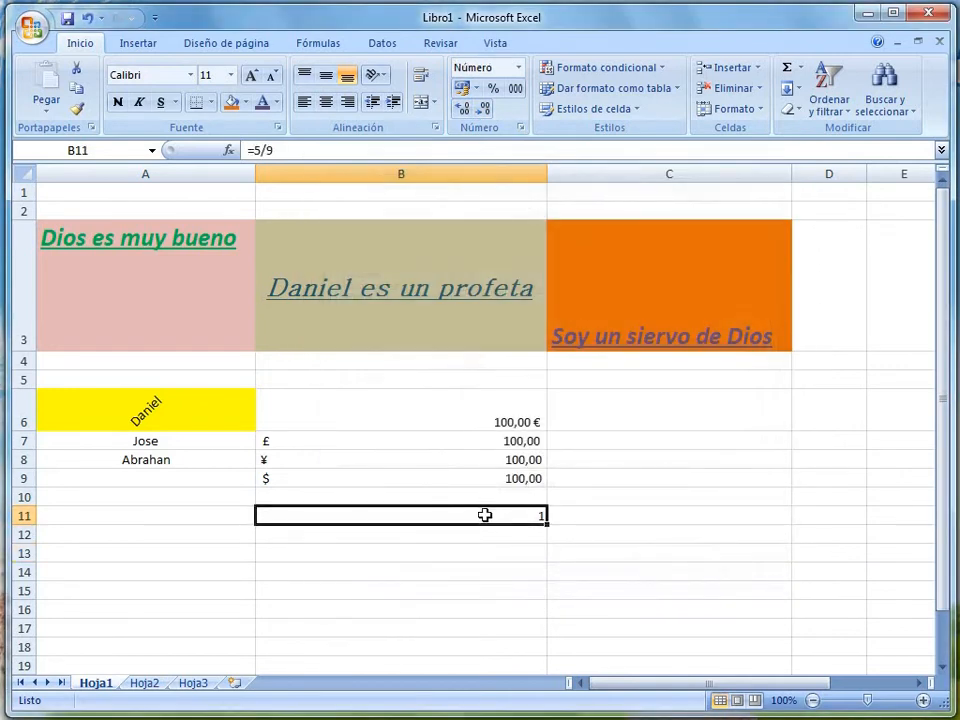
- Increase the displayed decimals of cell B11 to two
click(463, 108)
click(465, 109)
click(478, 549)
click(480, 521)
click(446, 535)
click(446, 520)
click(446, 533)
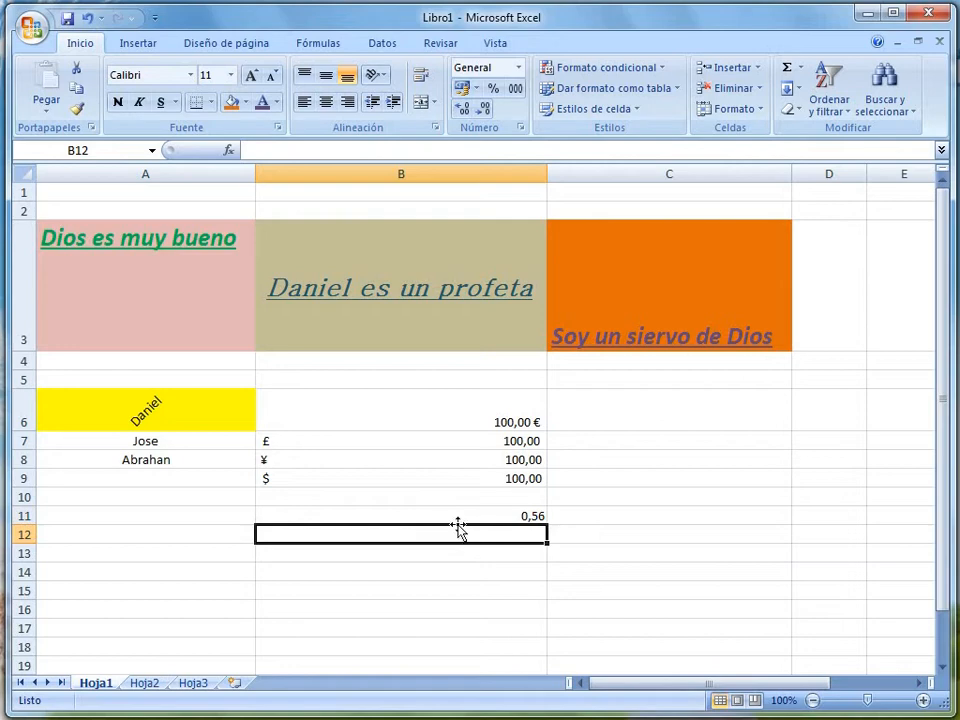
click(465, 516)
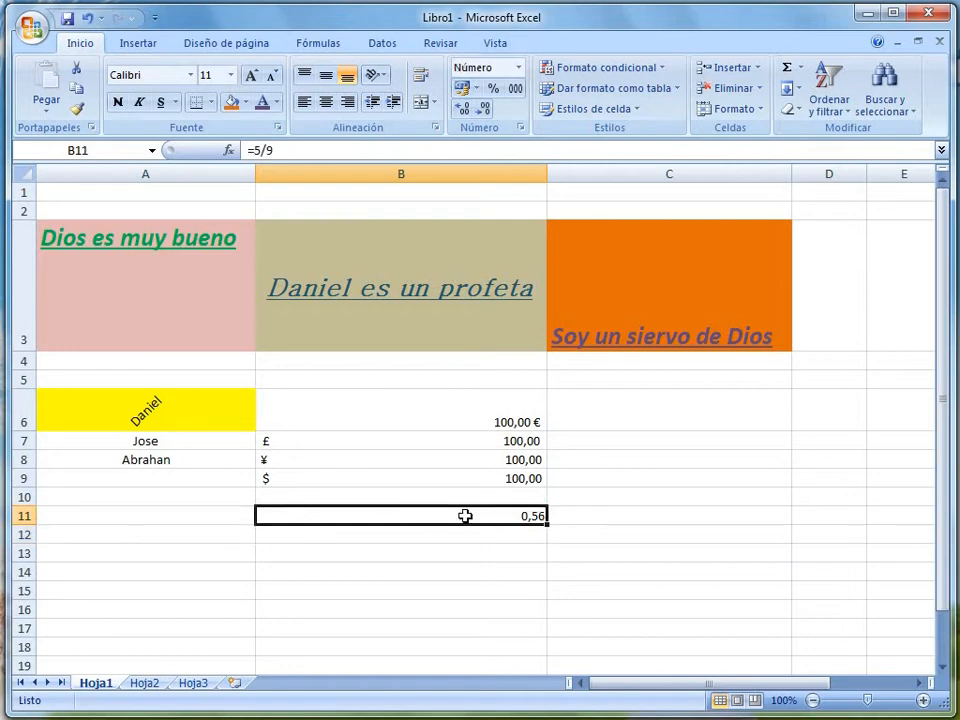
- Merge and center the cells A13 to C13 with Combinar y centrar
click(474, 553)
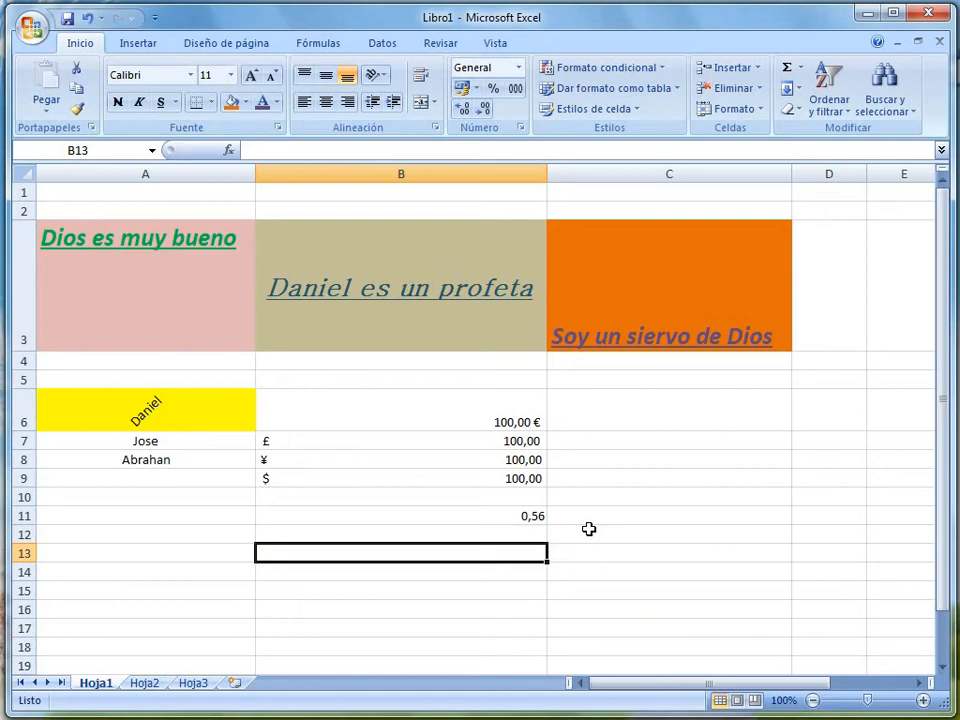
click(226, 554)
drag(226, 554, 628, 551)
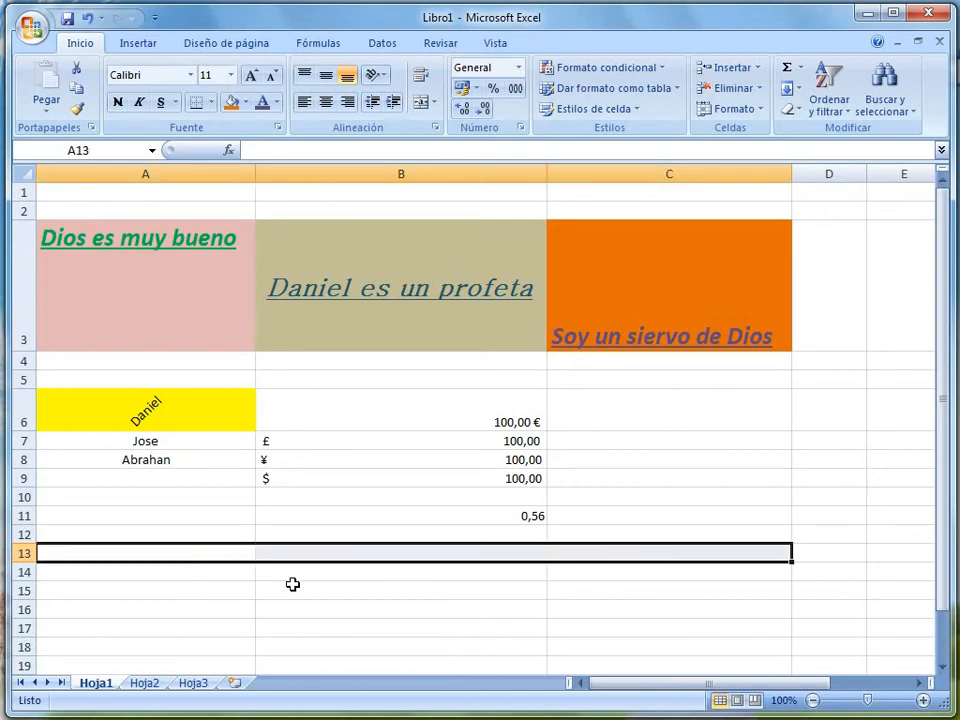
drag(206, 555, 649, 551)
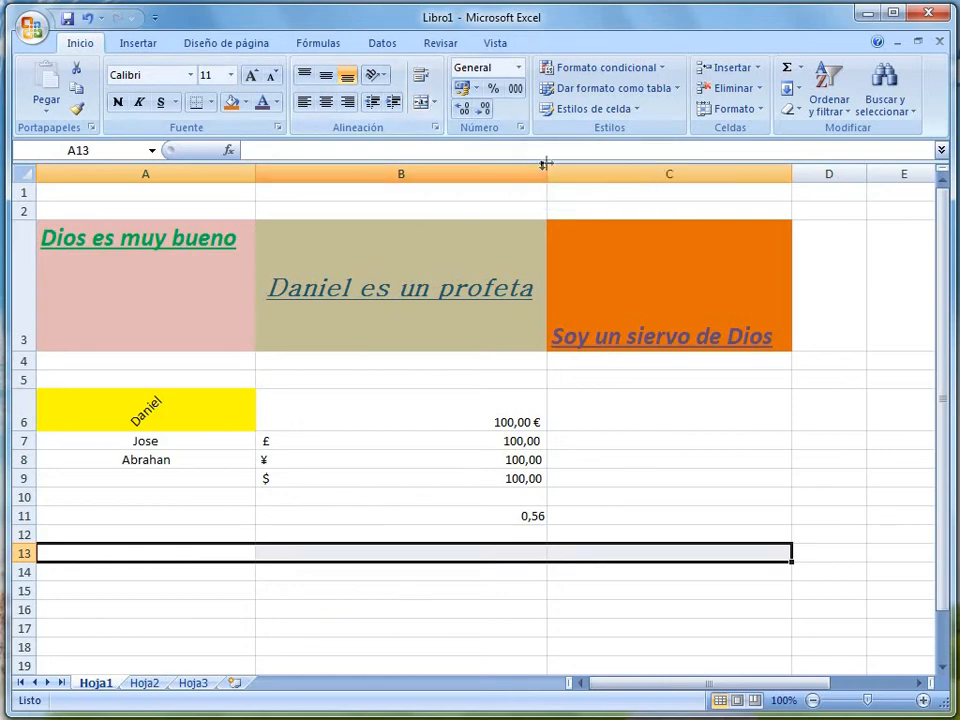
click(434, 103)
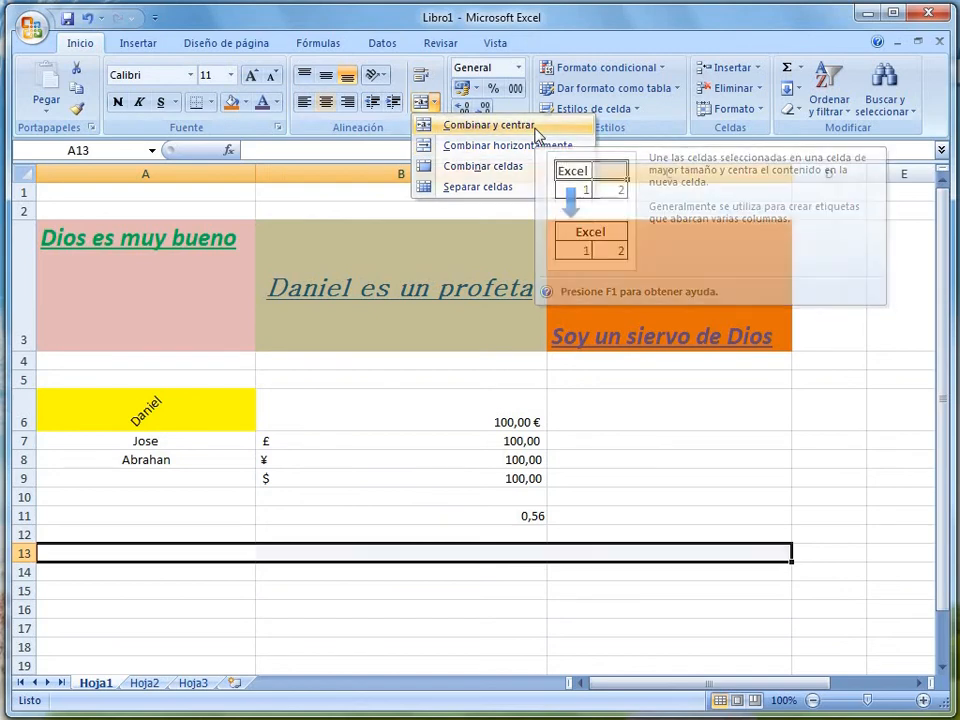
click(537, 130)
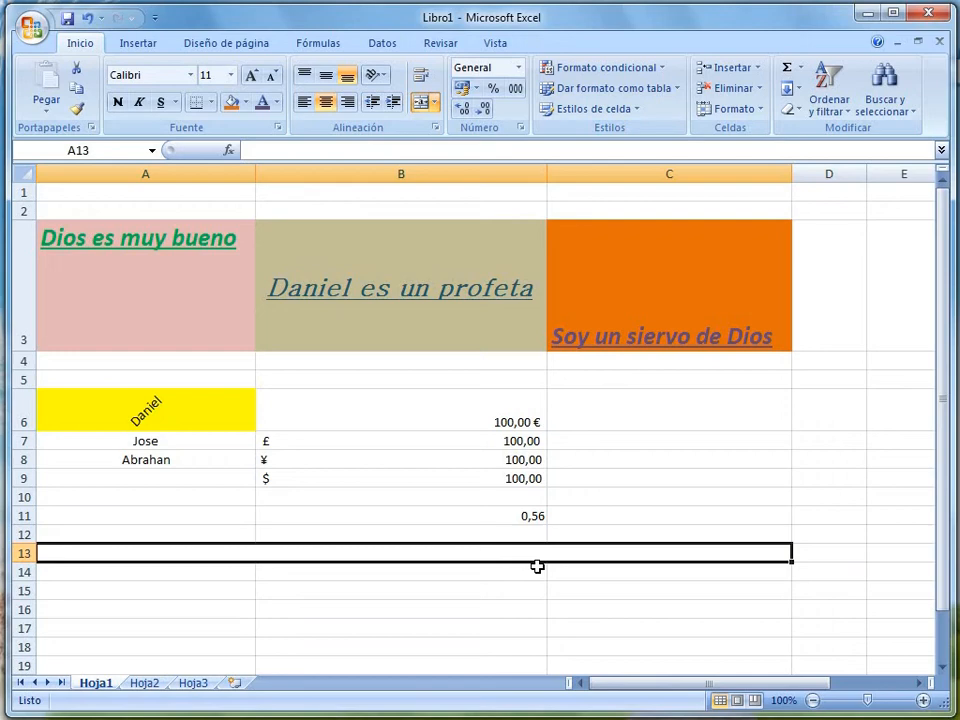
- Copy the text "Dios es muy bueno" from cell A3 into the merged cell A13
click(171, 253)
drag(377, 151, 247, 151)
right_click(272, 150)
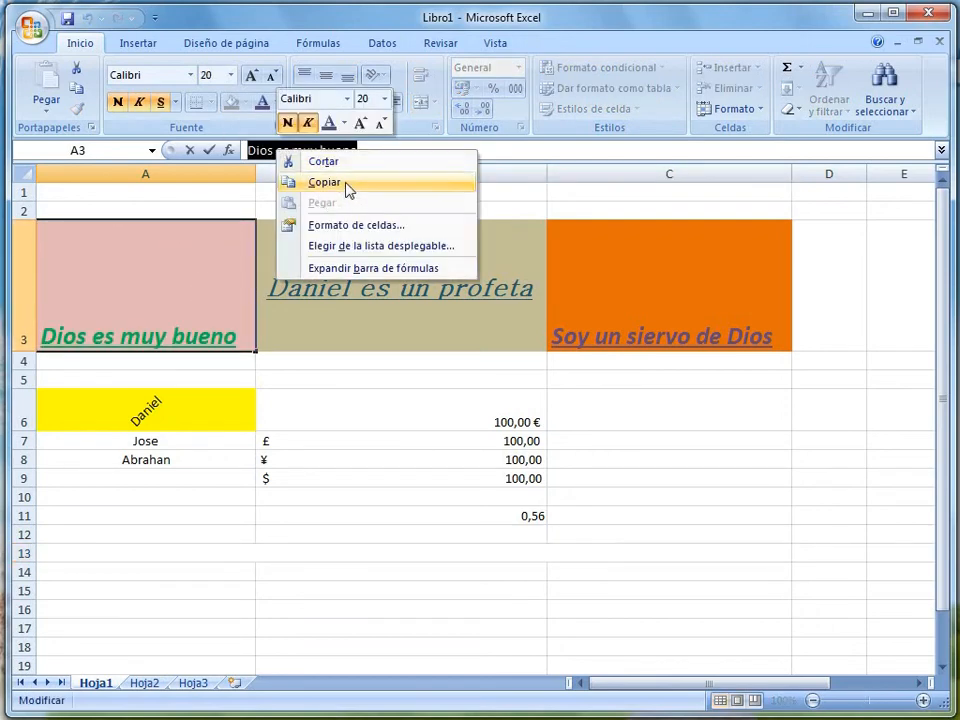
click(347, 190)
click(176, 533)
click(167, 550)
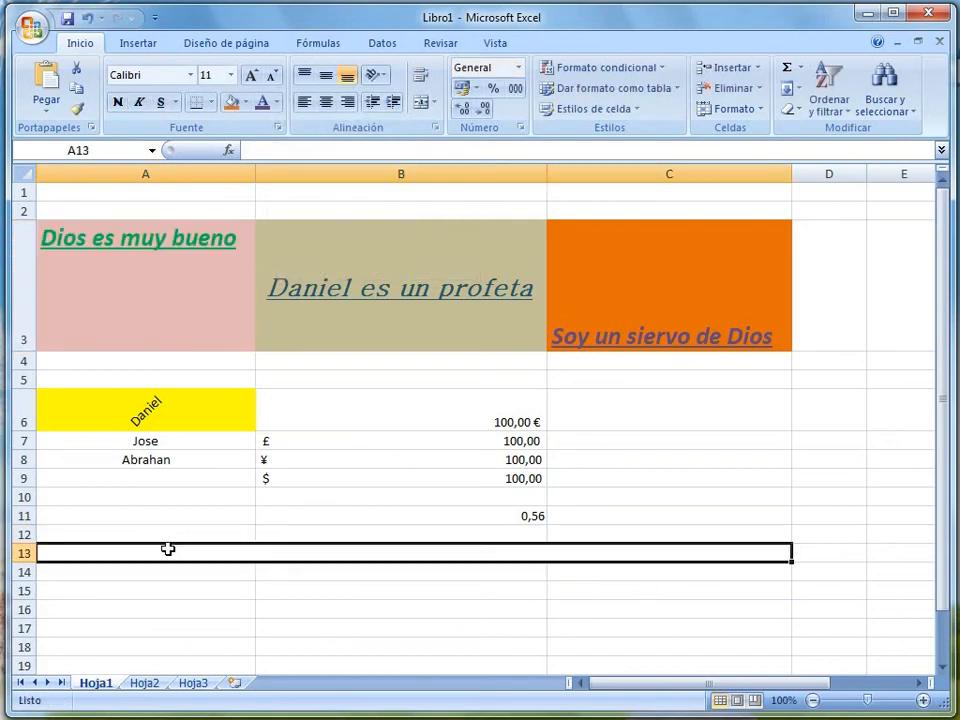
click(326, 148)
right_click(326, 150)
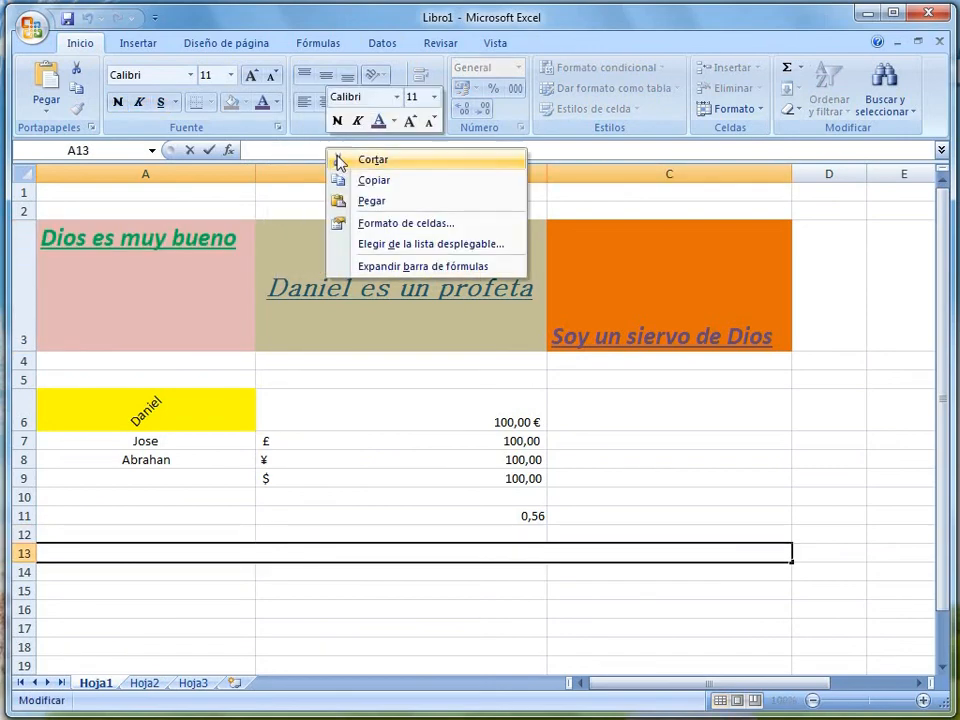
click(366, 202)
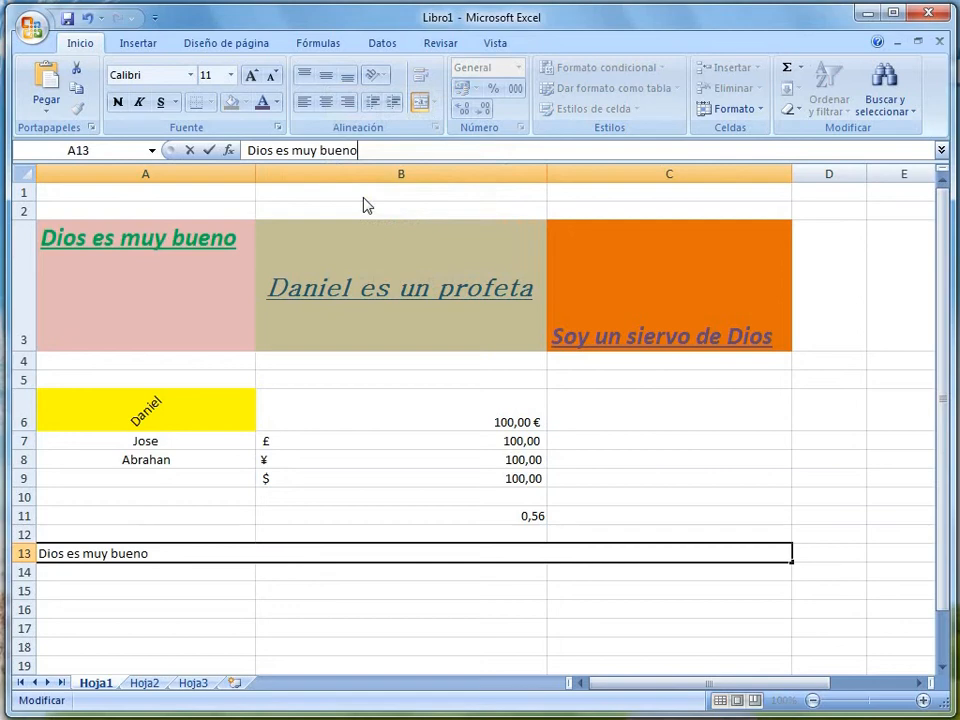
key(Return)
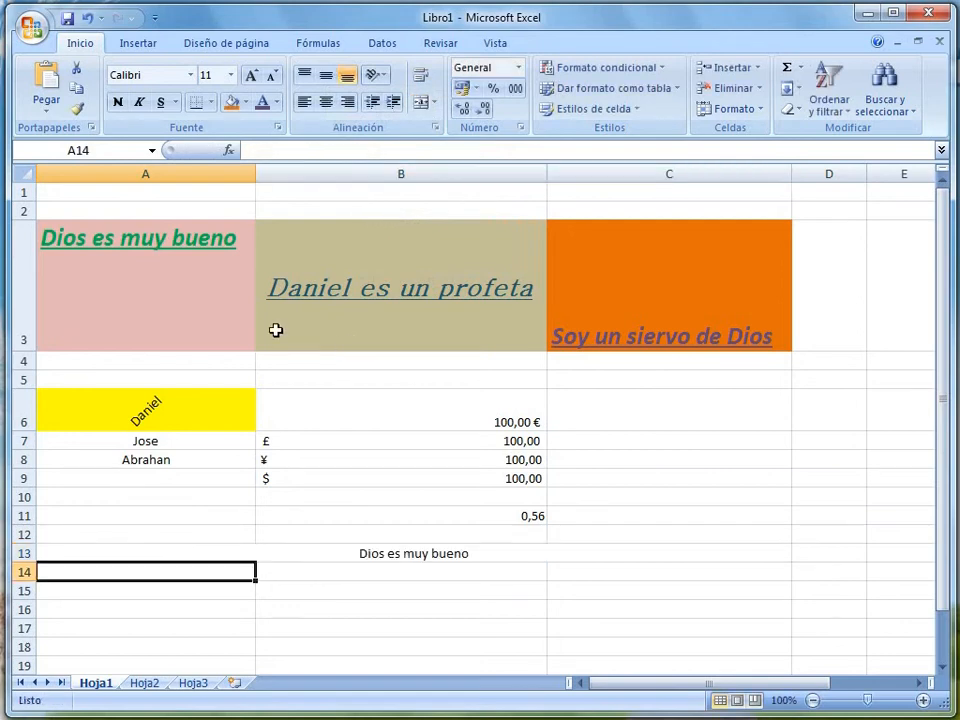
- Append a comma and the text "Daniel es un profeta", copied from cell B3, to the text in A13
click(356, 227)
drag(381, 150, 250, 150)
right_click(272, 150)
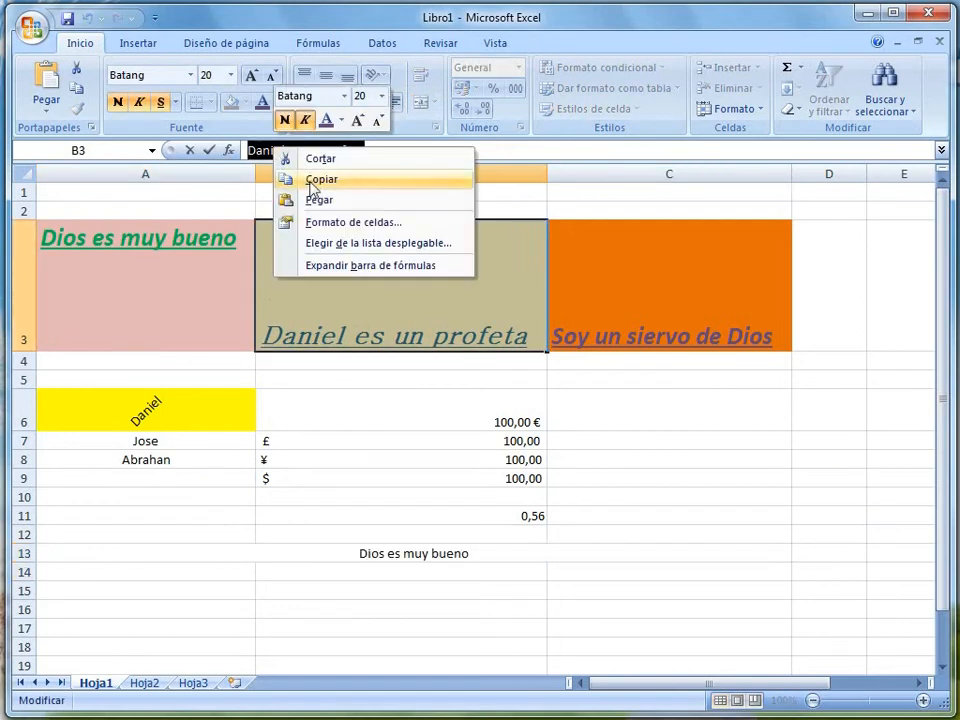
click(338, 182)
click(287, 548)
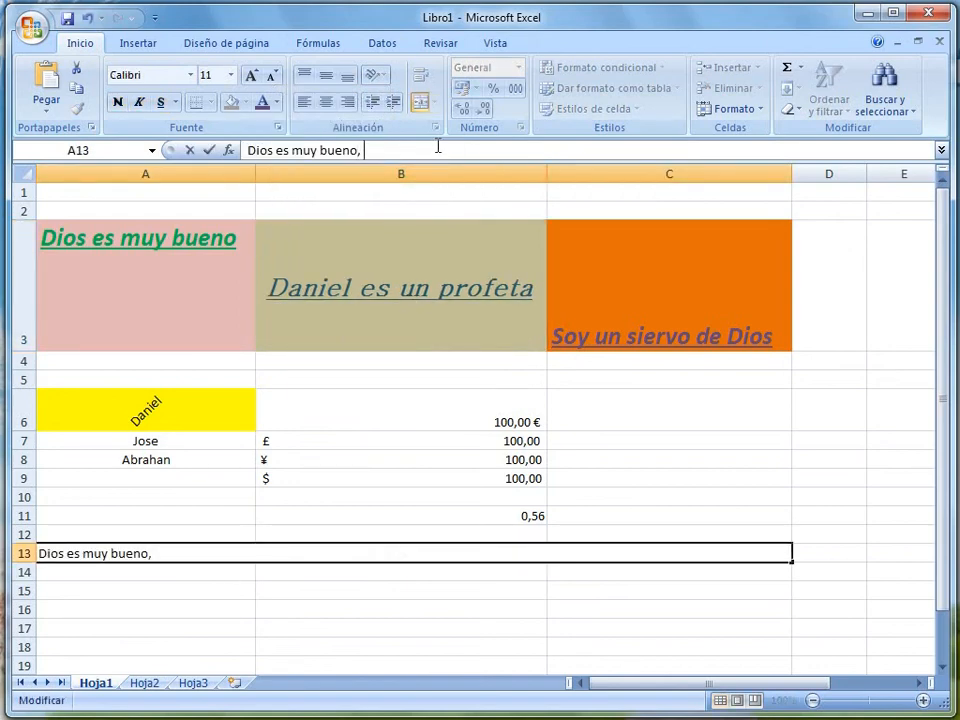
key(ctrl+v)
key(Return)
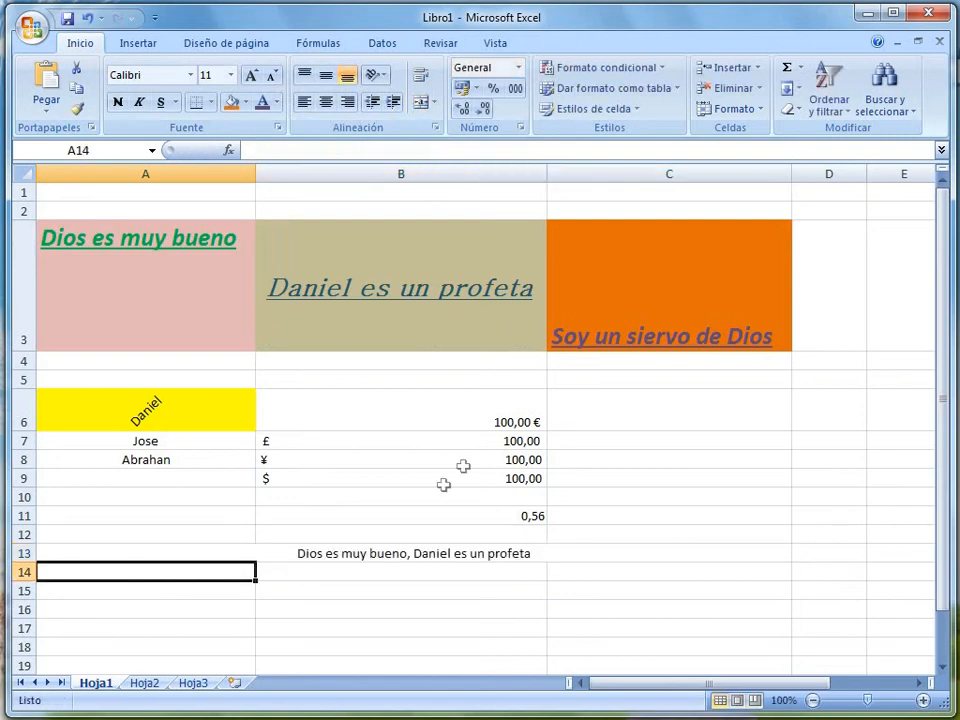
- Append a comma and the text "Soy un siervo de Dios", copied from cell C3, to the text in A13
click(426, 552)
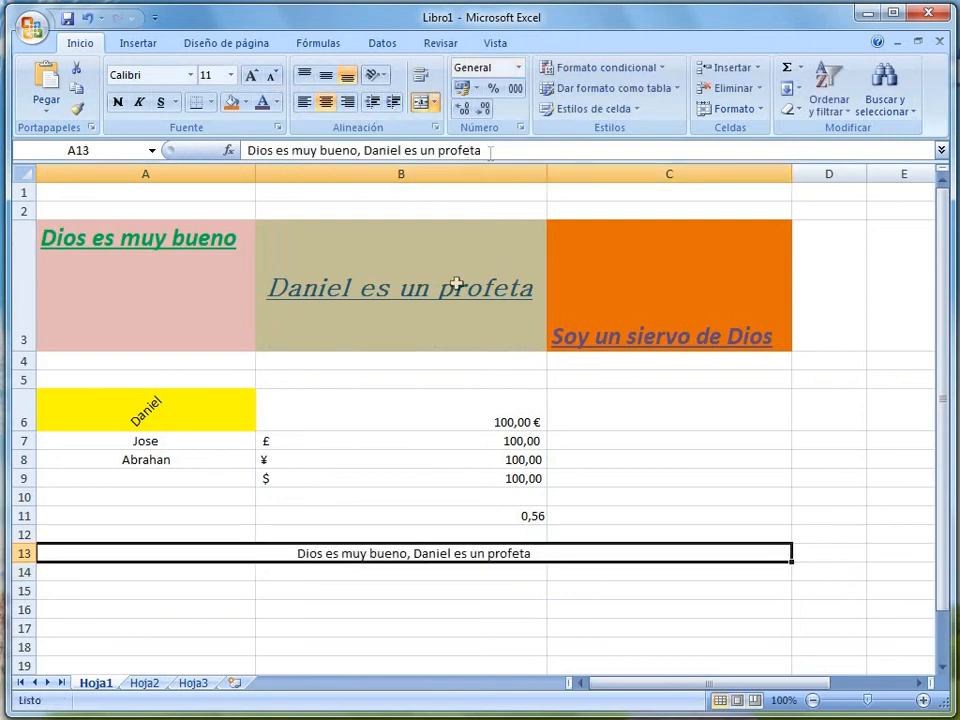
click(581, 305)
drag(399, 152, 248, 151)
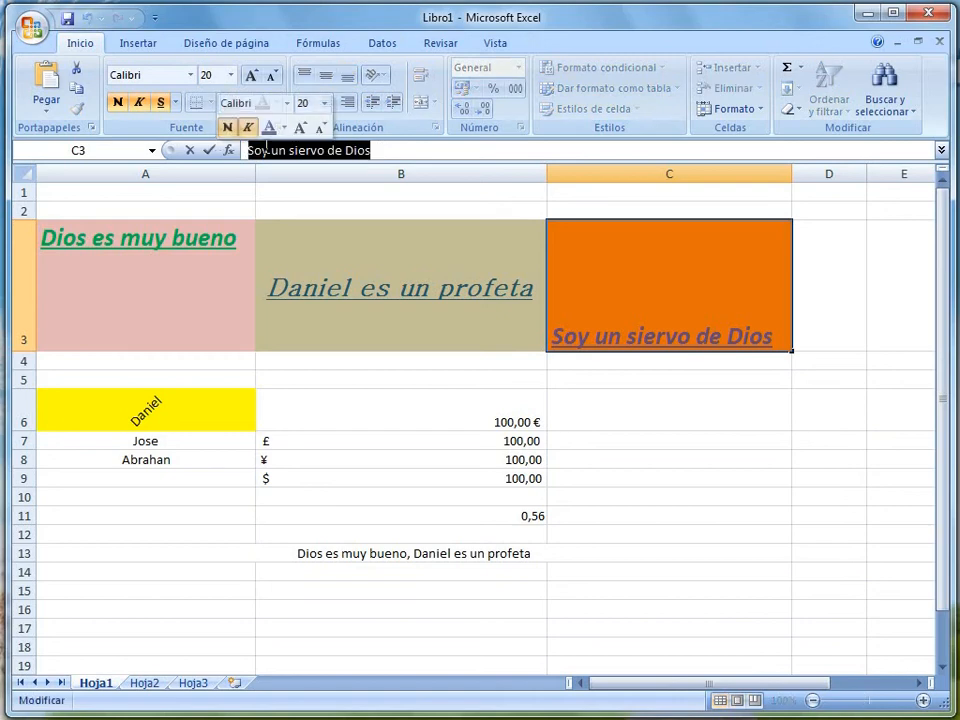
right_click(272, 151)
click(379, 553)
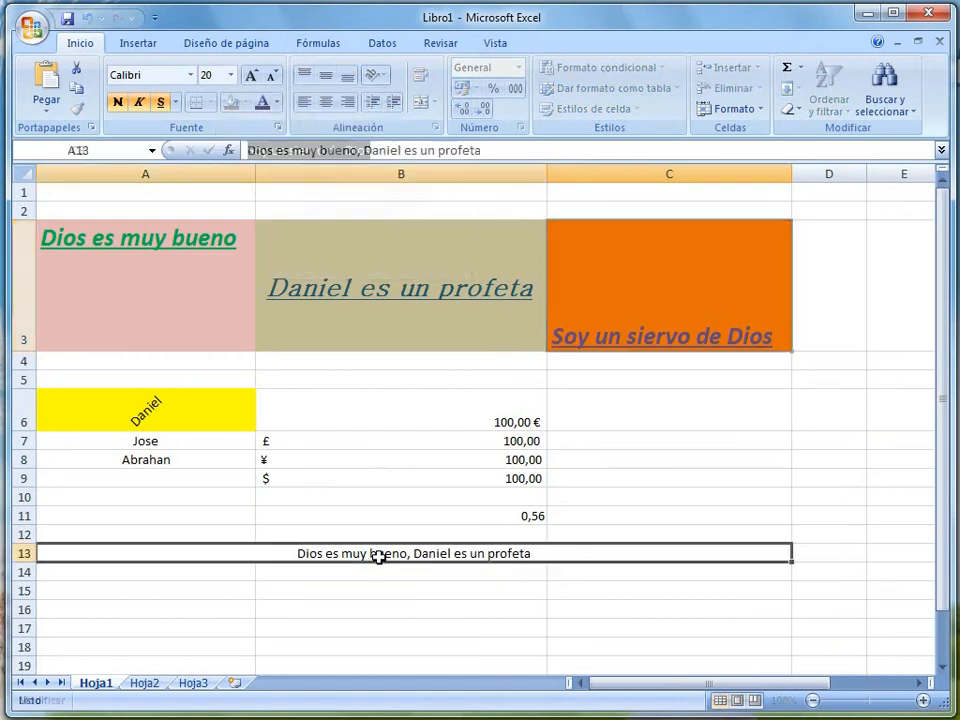
click(540, 152)
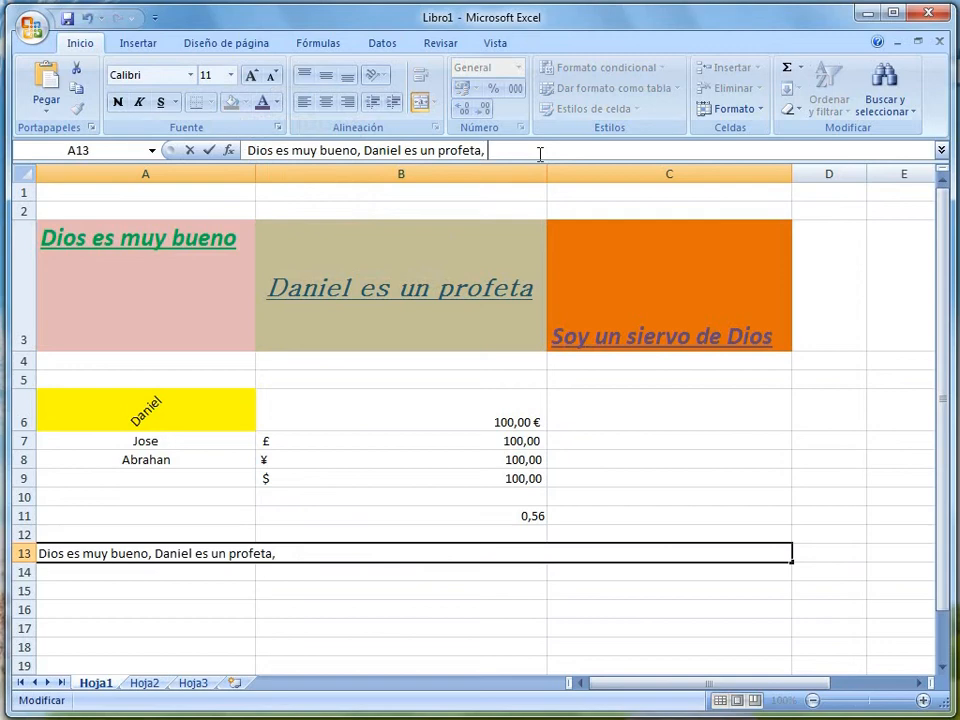
key(ctrl+v)
key(Return)
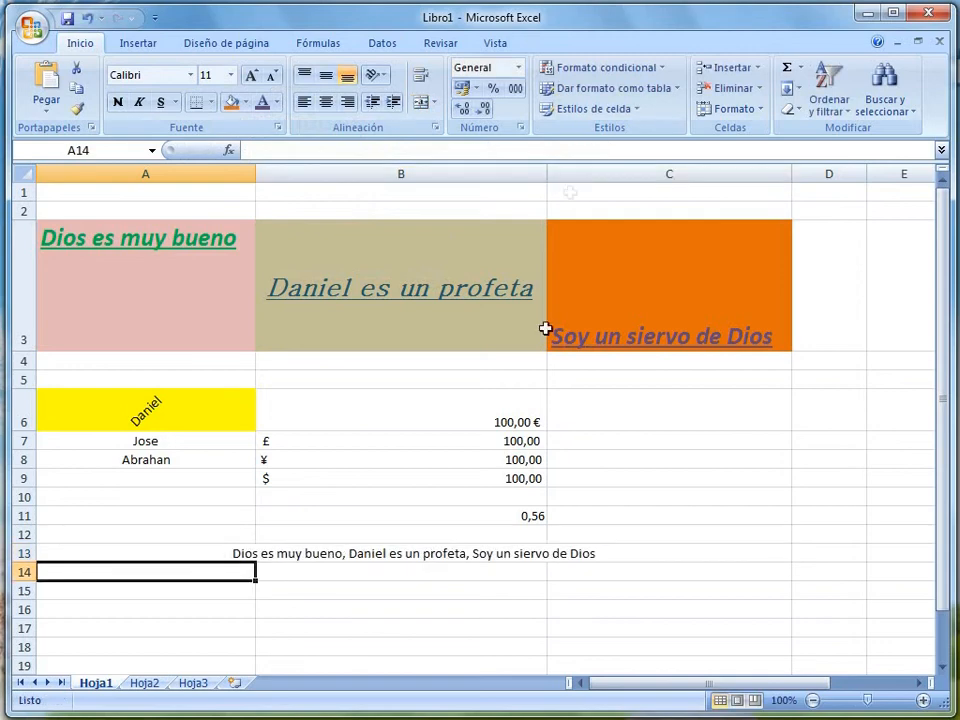
- Increase the font size of the merged text in A13 to 20
click(401, 553)
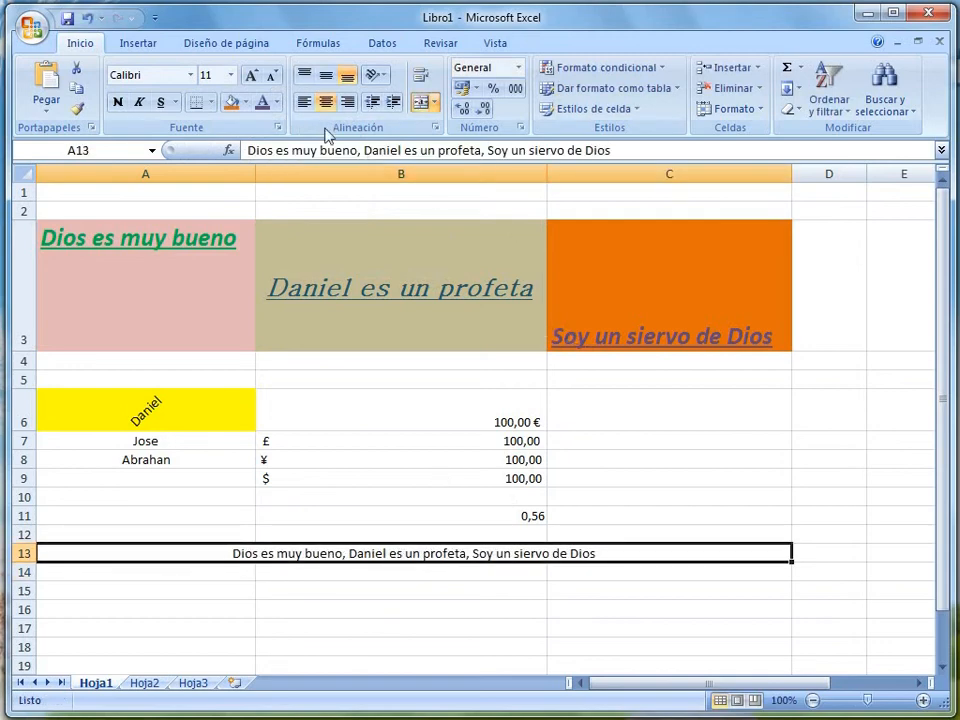
click(251, 77)
click(251, 77)
click(251, 77)
click(251, 77)
click(251, 77)
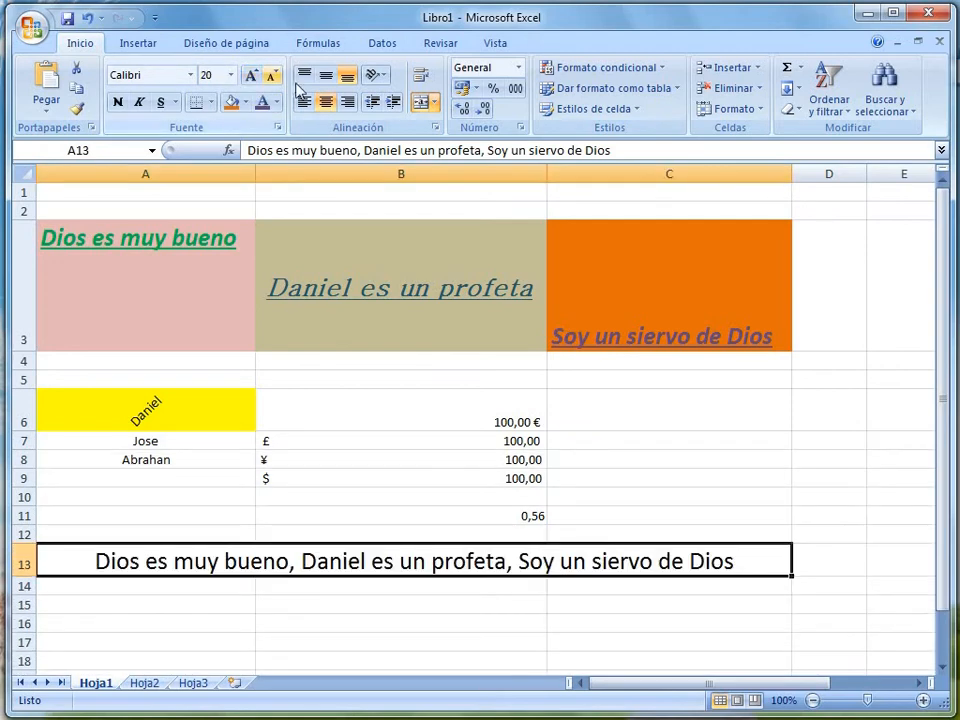
- Preview fill colors on merged cell A13 and on cell A3 without applying any
click(247, 104)
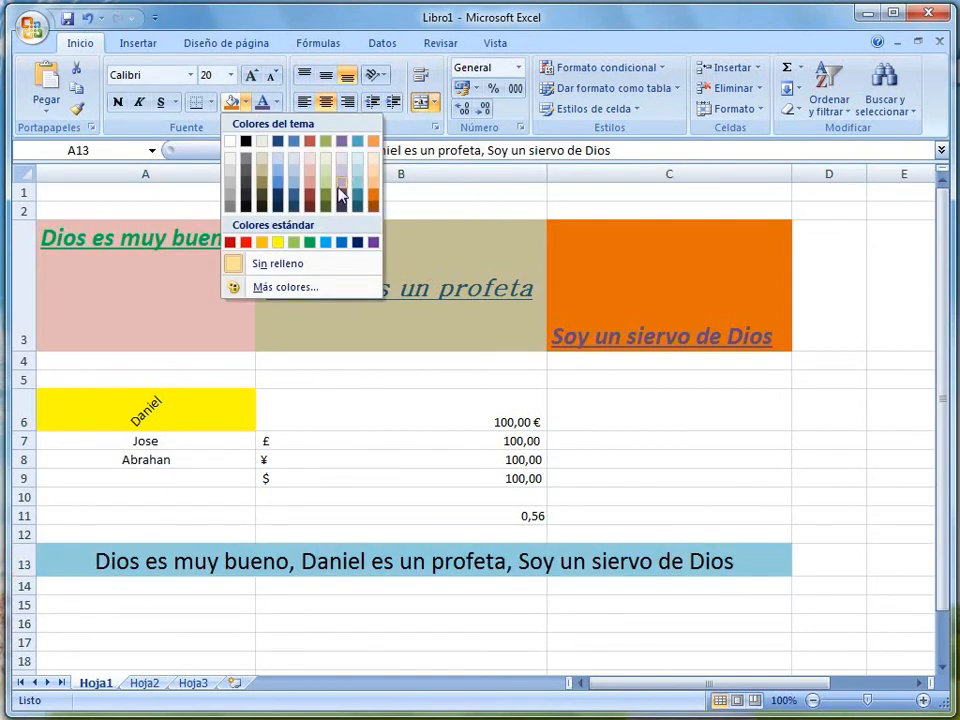
click(167, 281)
click(189, 279)
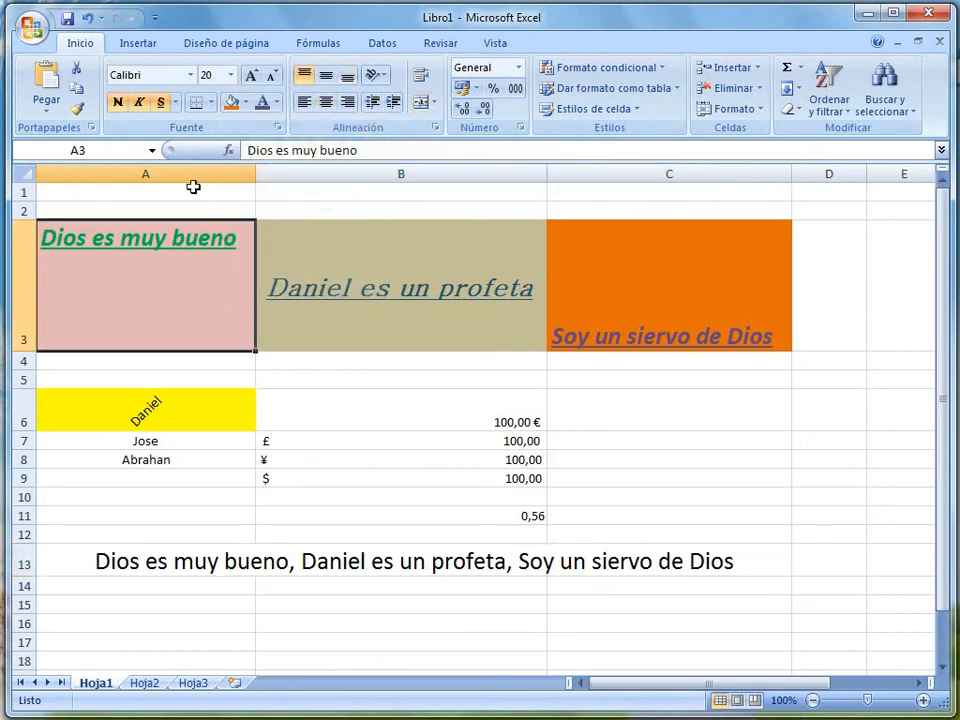
click(246, 103)
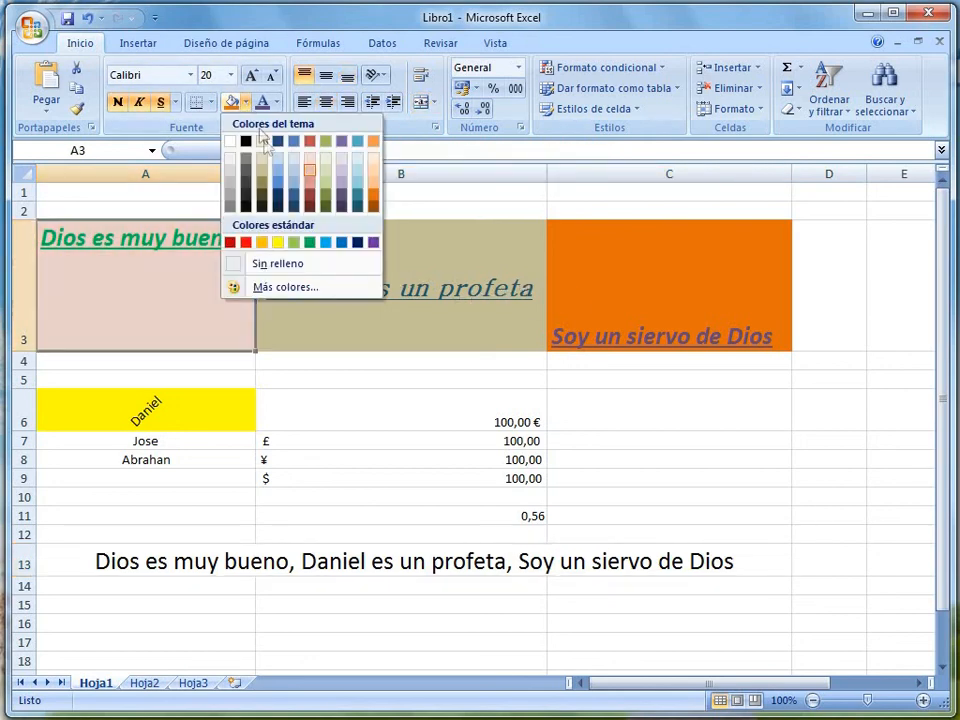
click(311, 302)
- Review the vertical alignment settings of cells A3, B3 and C3, and the formatting of the rotated text in A6
click(380, 303)
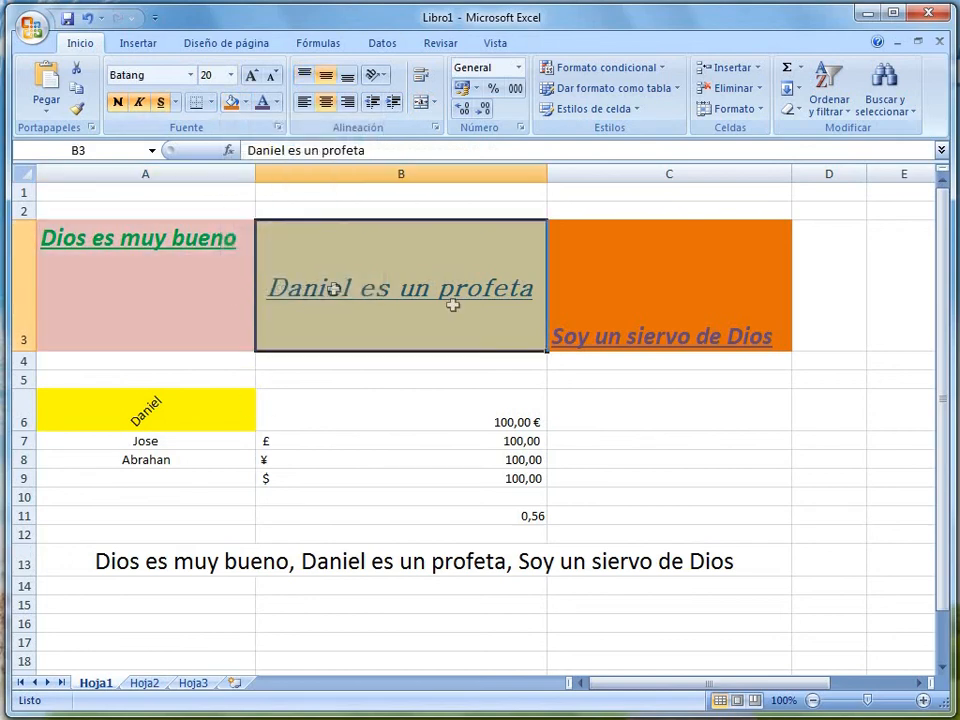
click(617, 281)
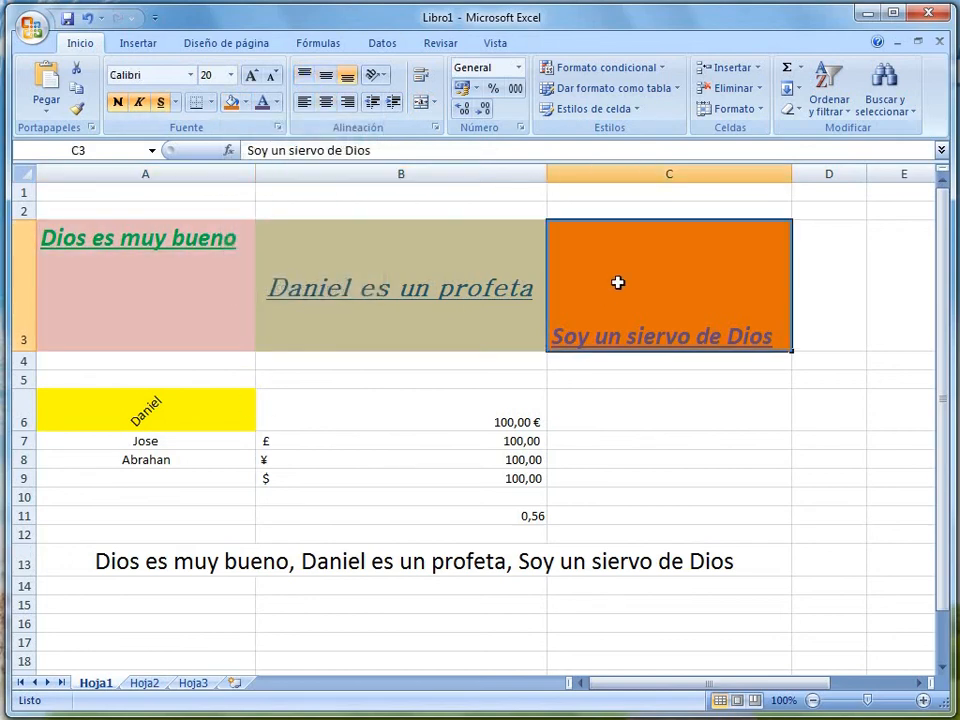
click(211, 283)
click(368, 276)
click(145, 294)
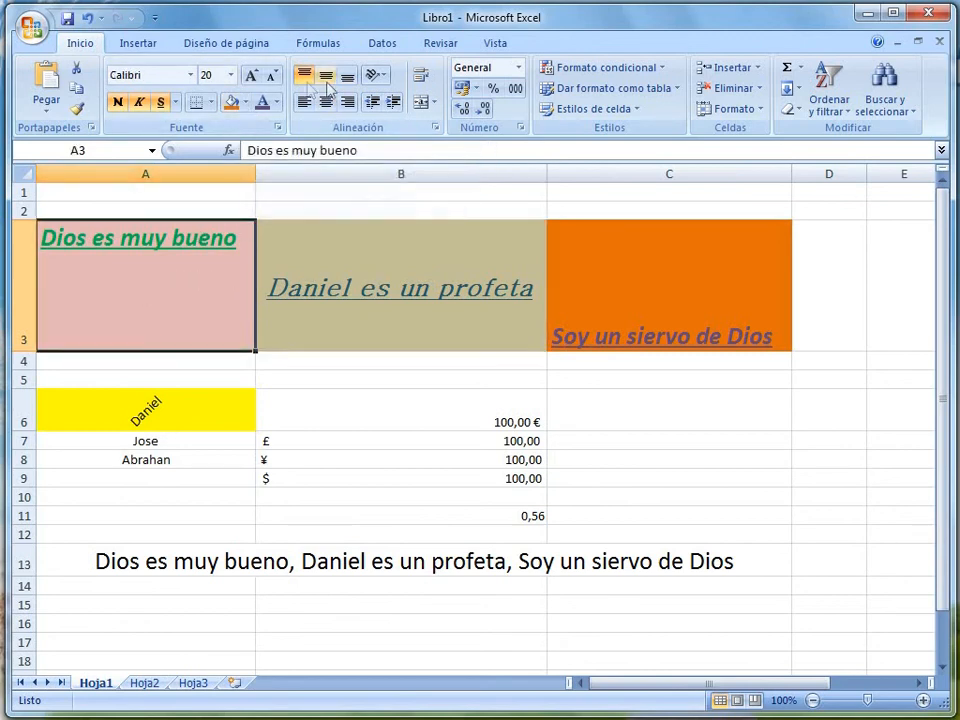
click(360, 315)
click(634, 304)
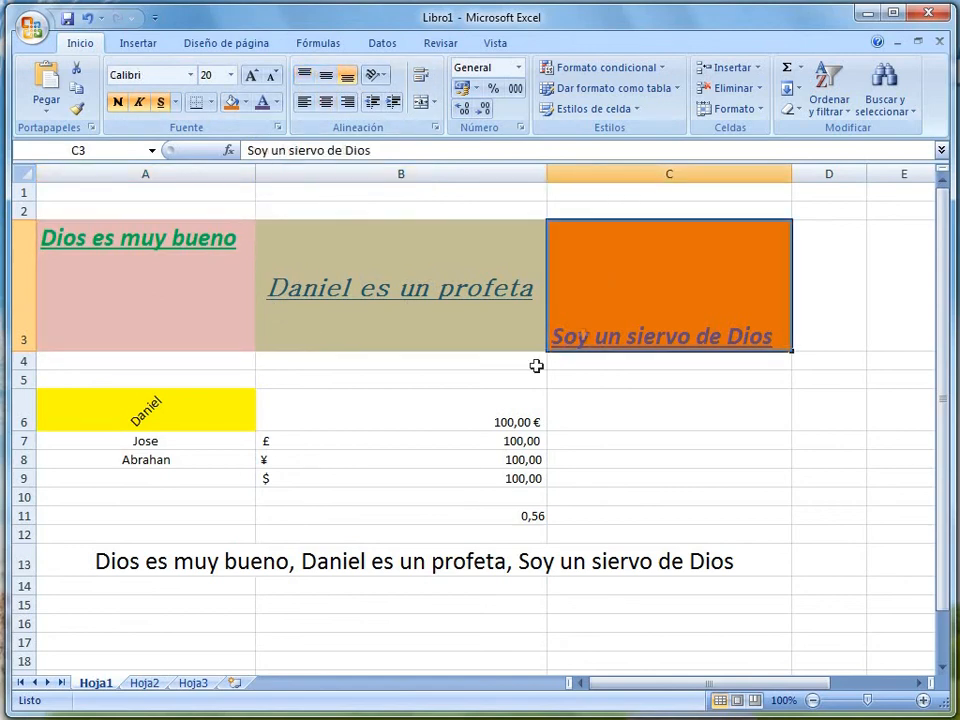
click(201, 411)
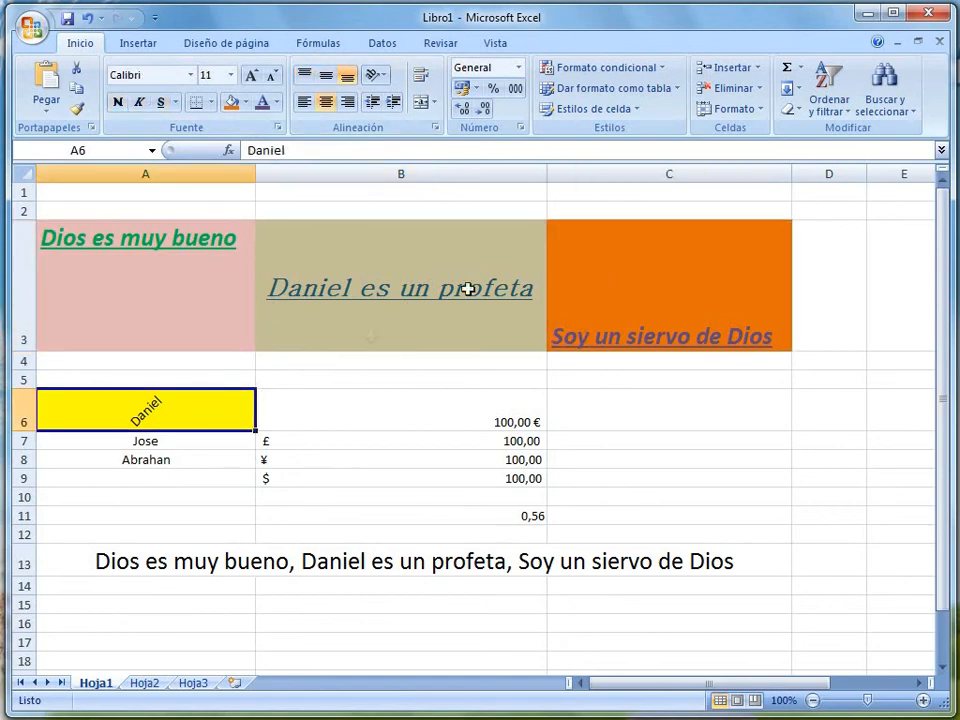
click(694, 275)
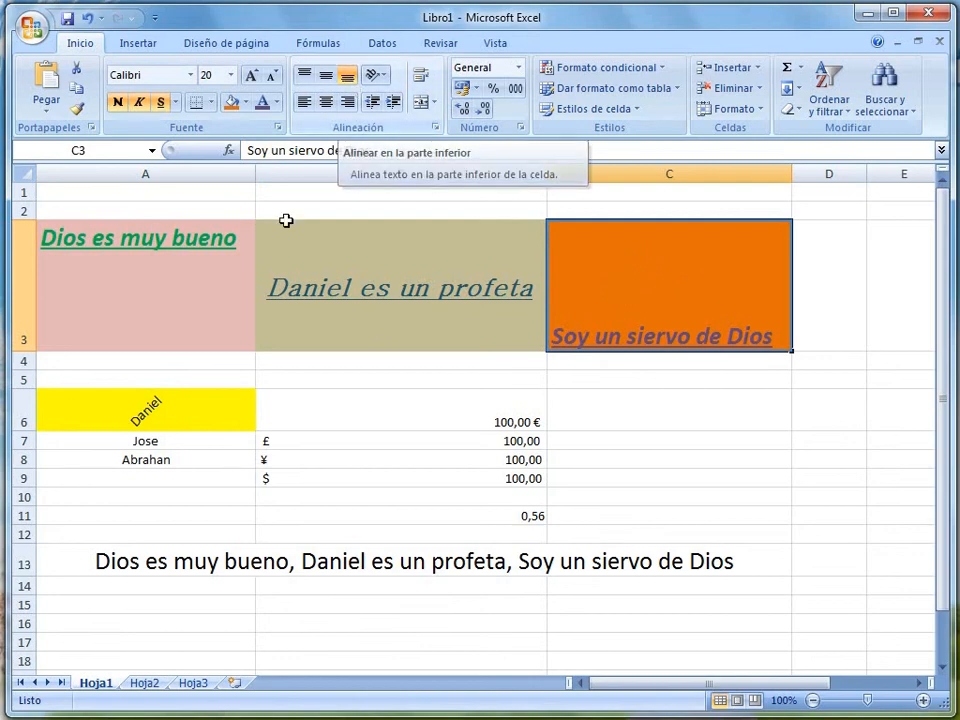
- Examine the fill and font colors used in cell C3 and the fill color used in A3
click(244, 104)
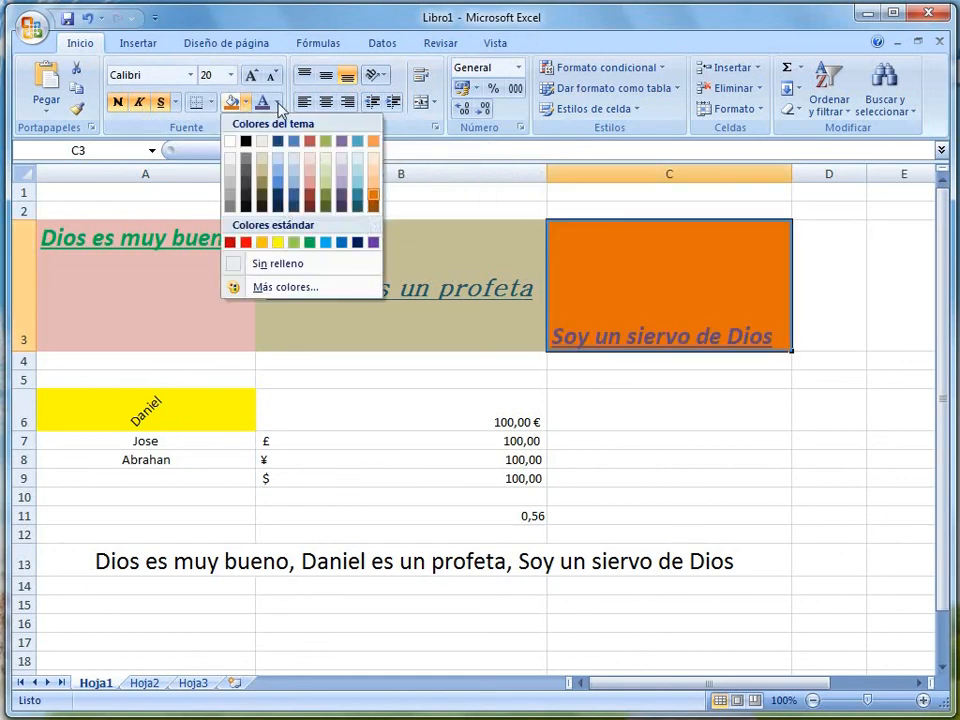
click(278, 104)
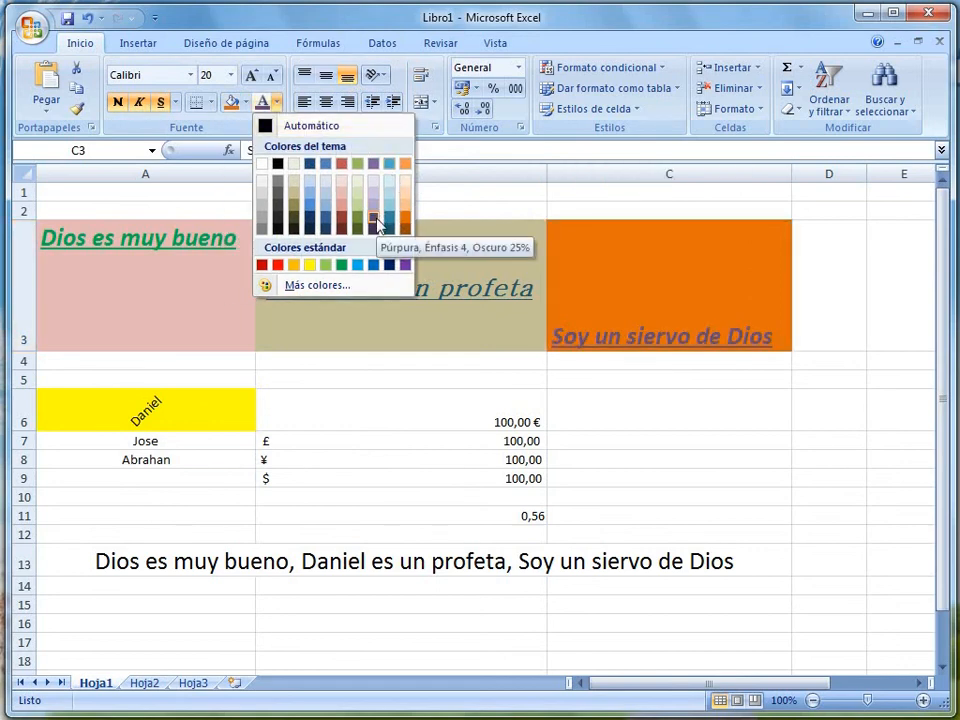
click(365, 404)
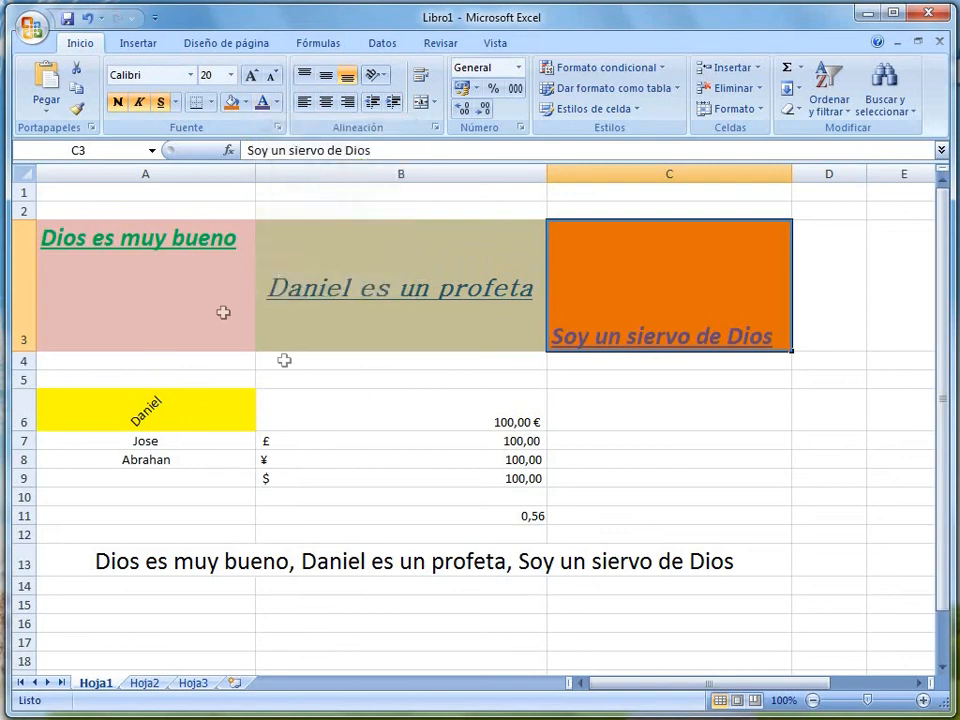
click(182, 289)
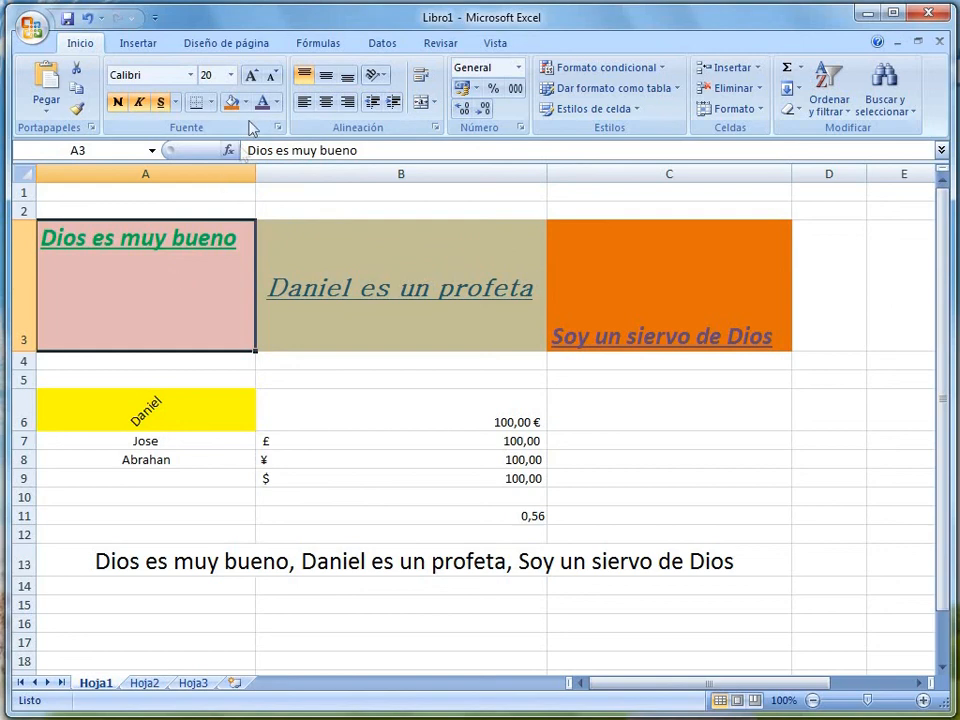
click(246, 102)
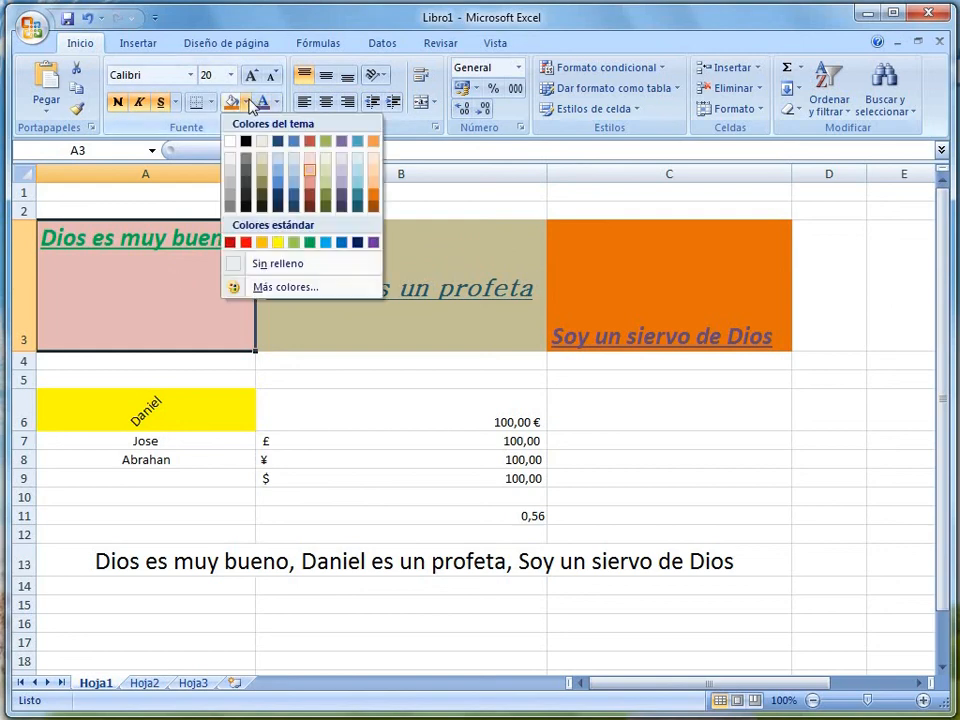
click(145, 290)
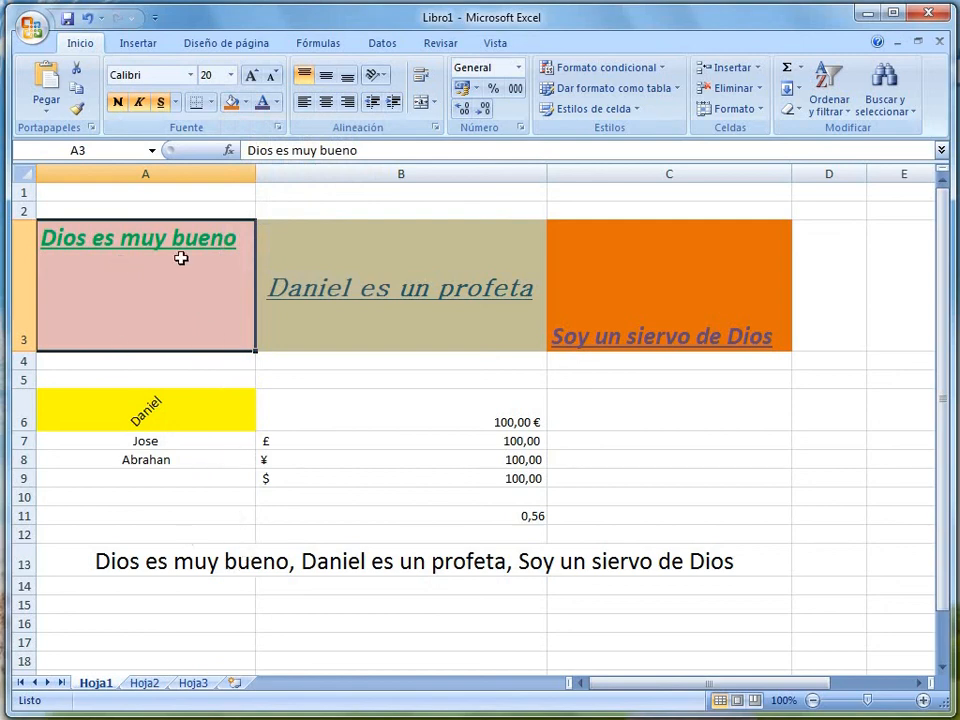
- Copy the formatting of cell A3 onto the merged text in A13 with the format painter
click(77, 110)
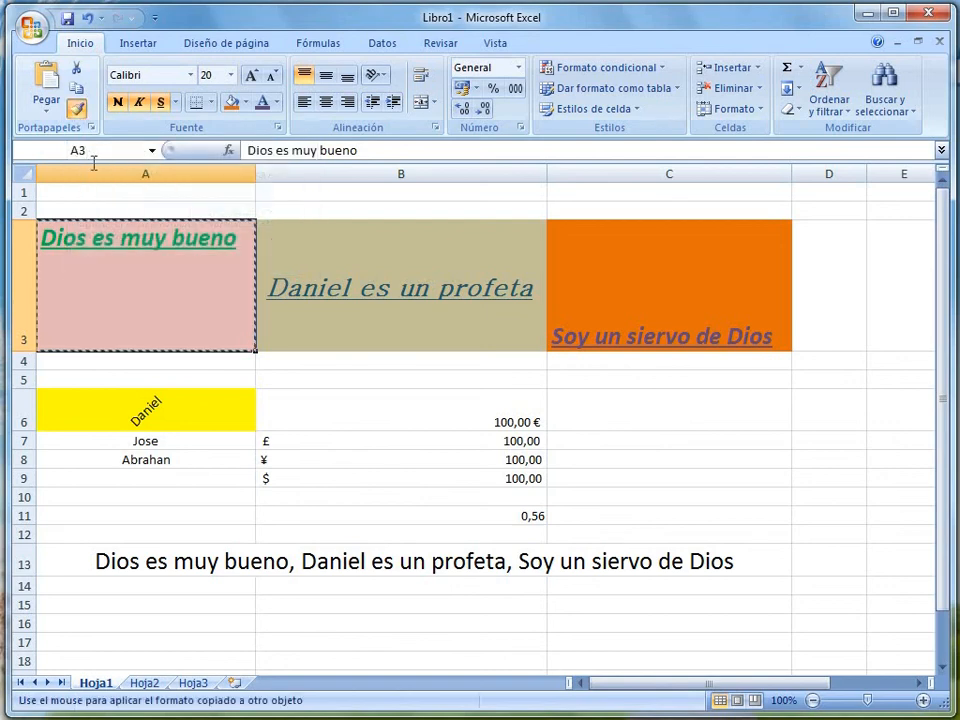
click(260, 563)
click(272, 563)
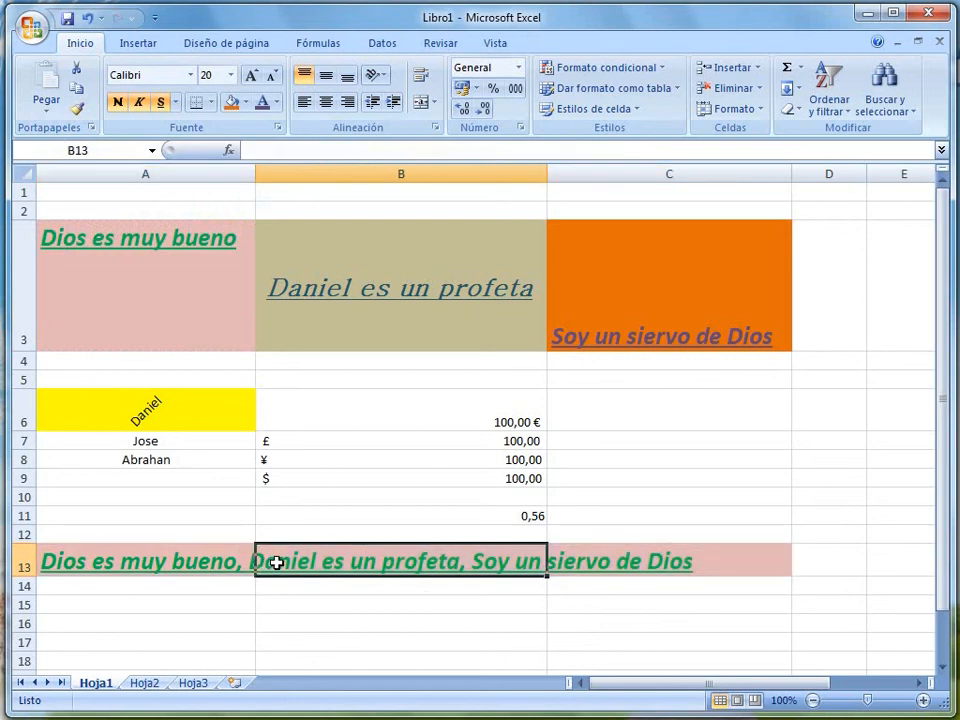
- Center the text in A13, and merge and center the range A13:C13 again
click(160, 559)
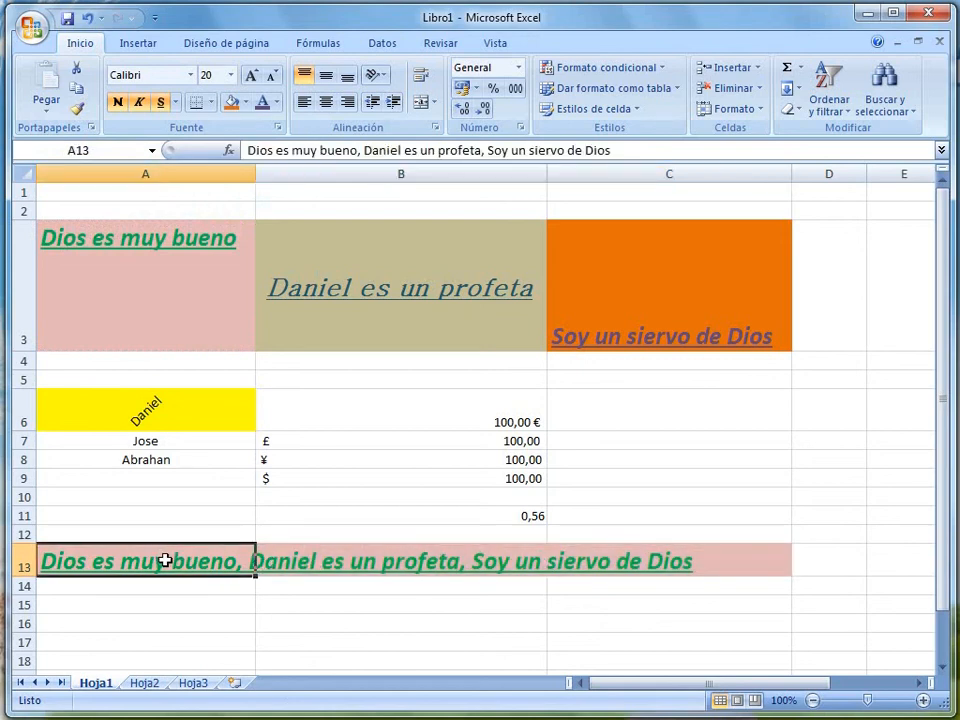
click(324, 104)
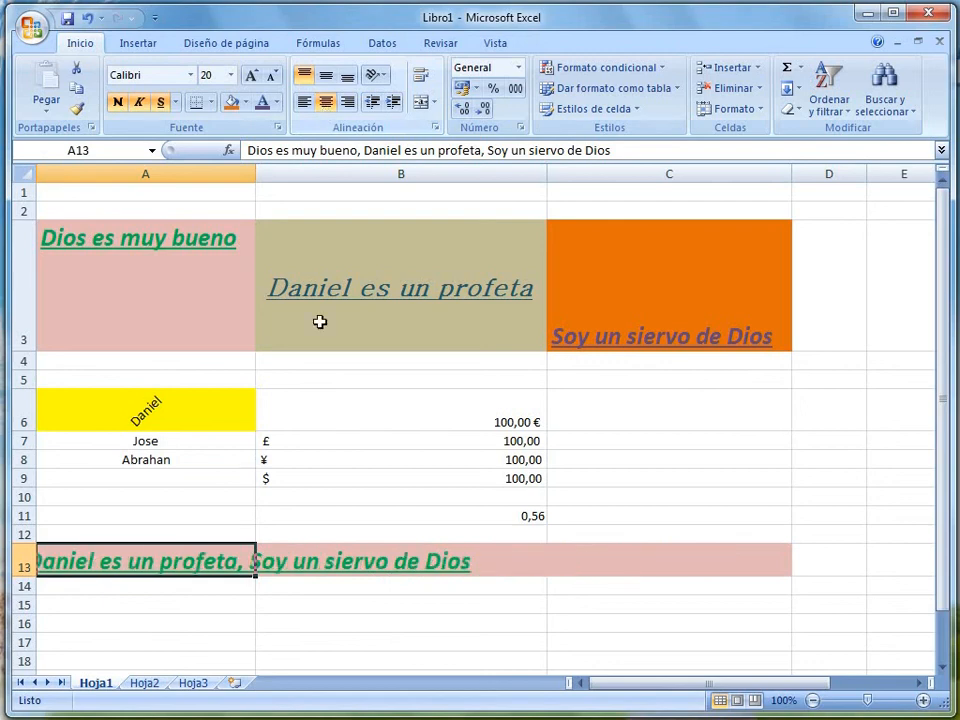
drag(179, 562, 614, 553)
click(421, 103)
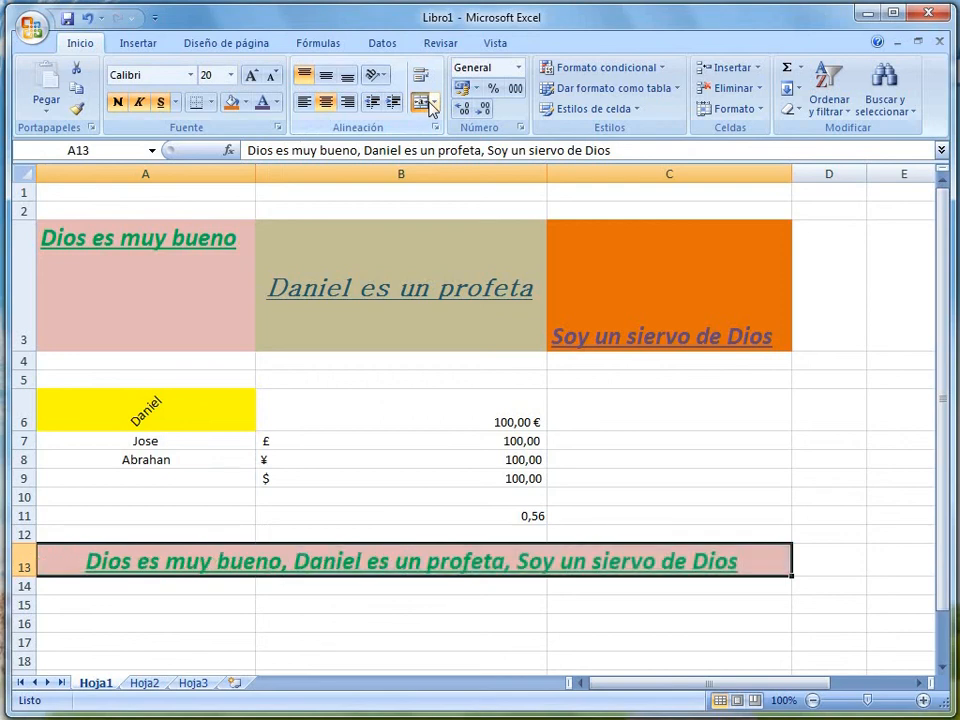
click(150, 272)
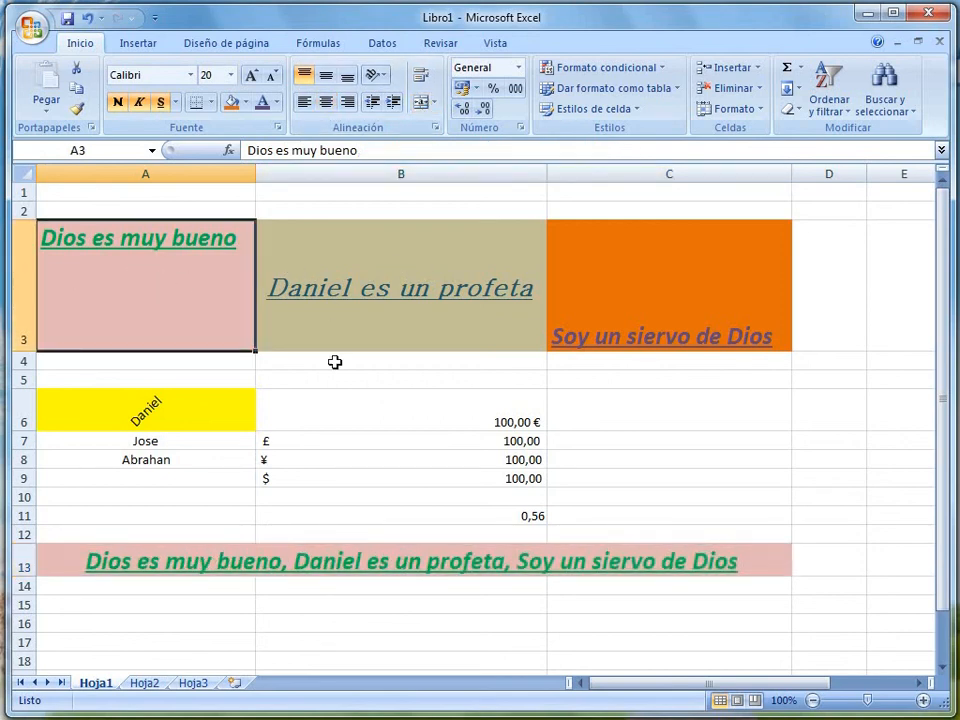
click(348, 605)
click(349, 557)
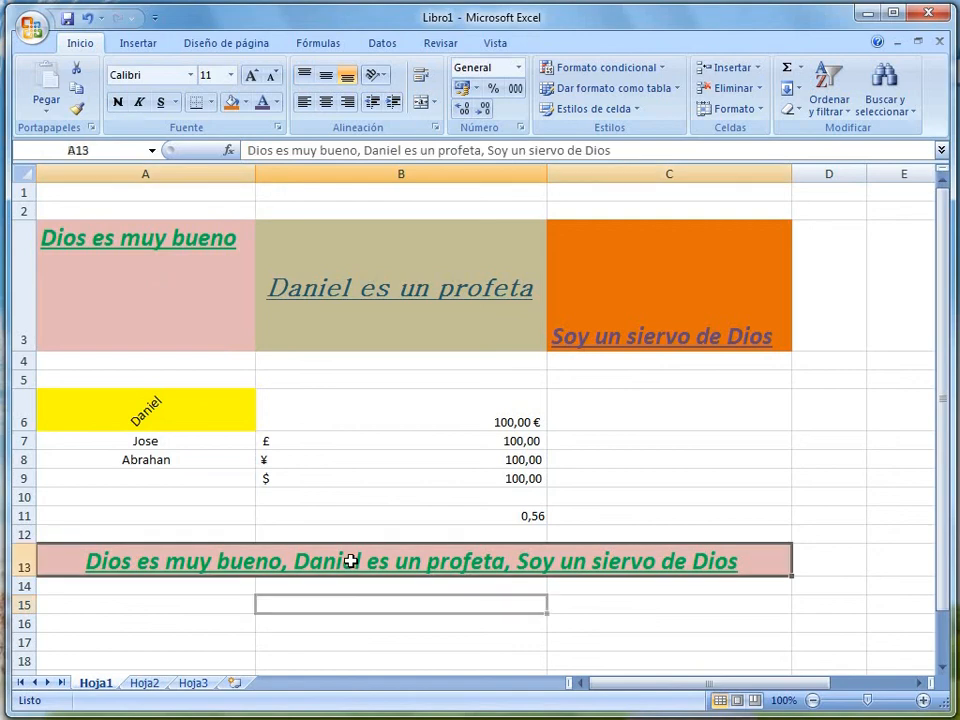
click(349, 618)
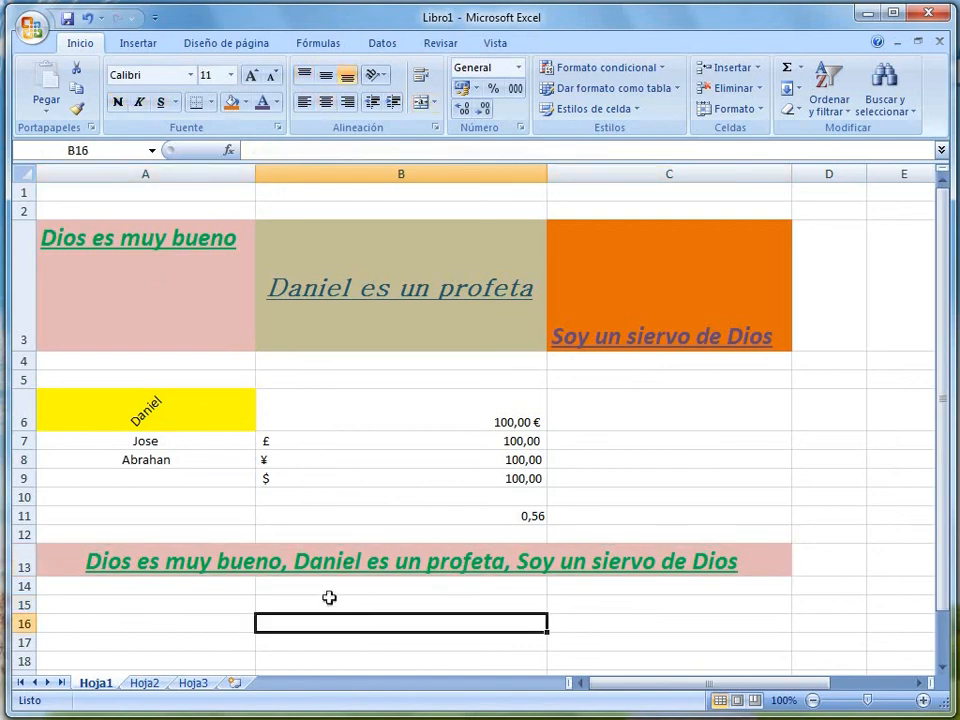